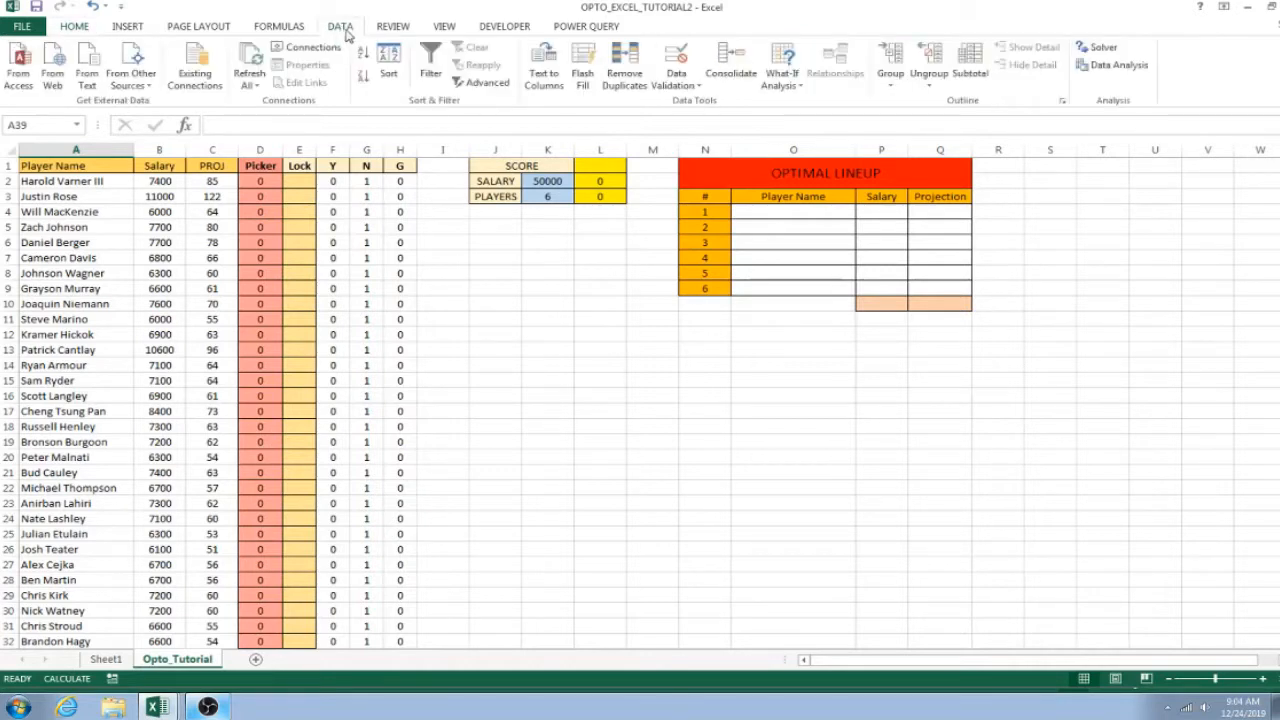
{"action": "left_click", "coordinate": [496, 30]}
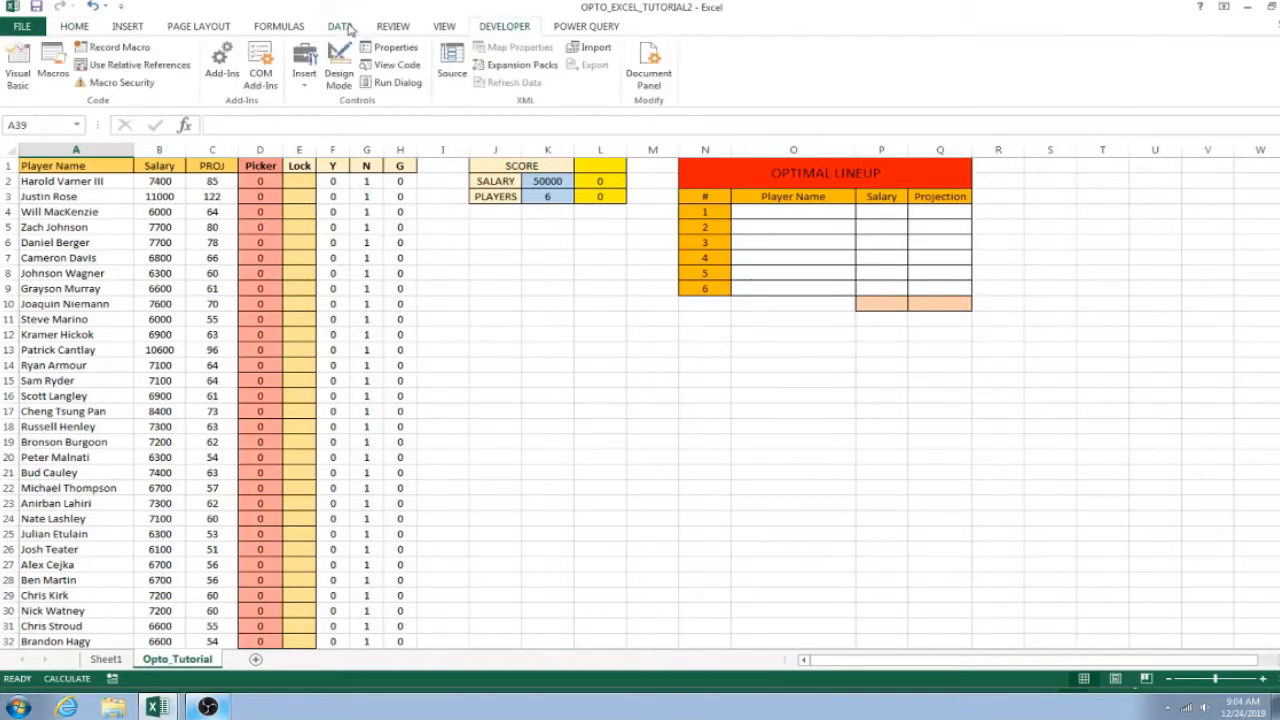
{"action": "left_click", "coordinate": [340, 26]}
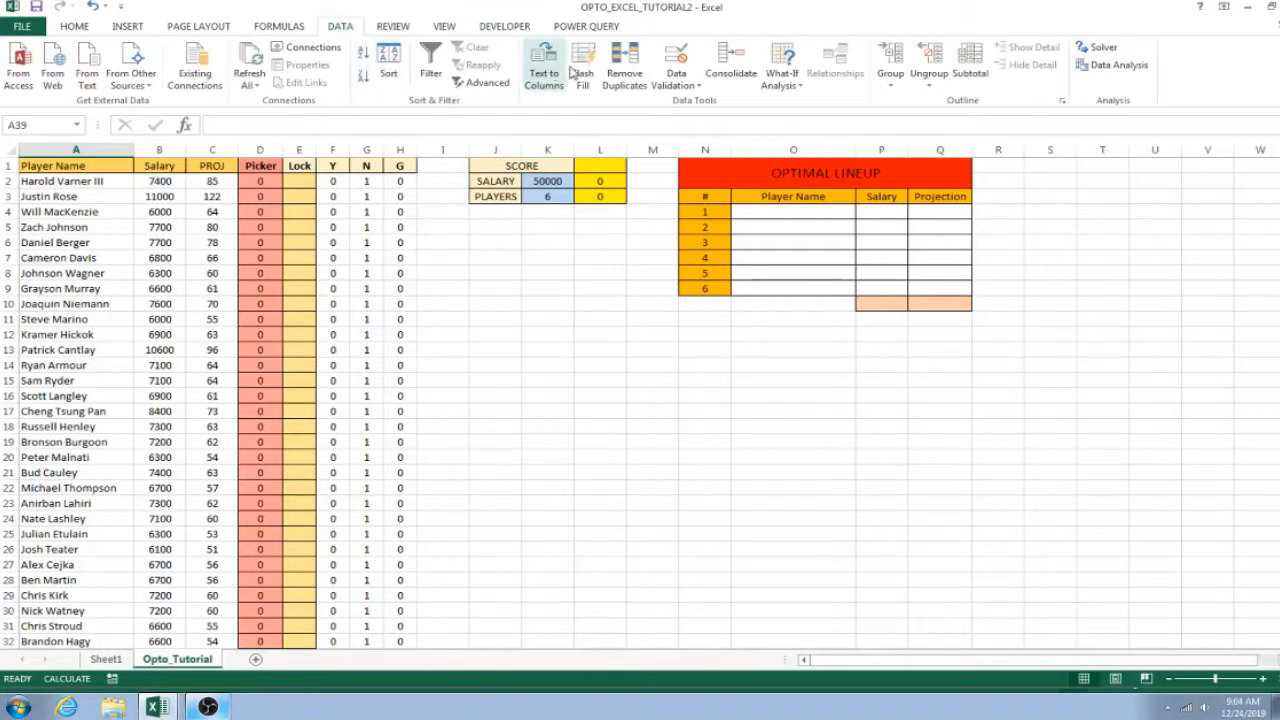
{"action": "left_click", "coordinate": [1090, 57]}
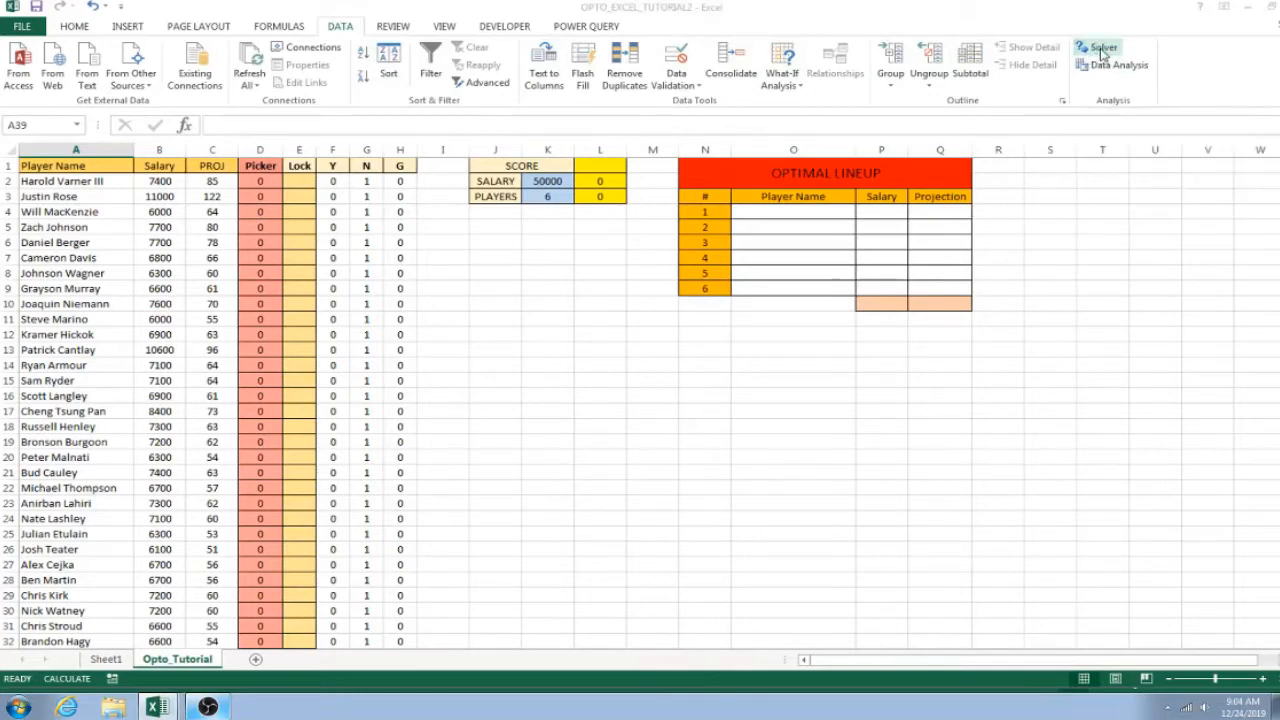
{"action": "left_click_drag", "start_coordinate": [857, 148], "coordinate": [751, 150]}
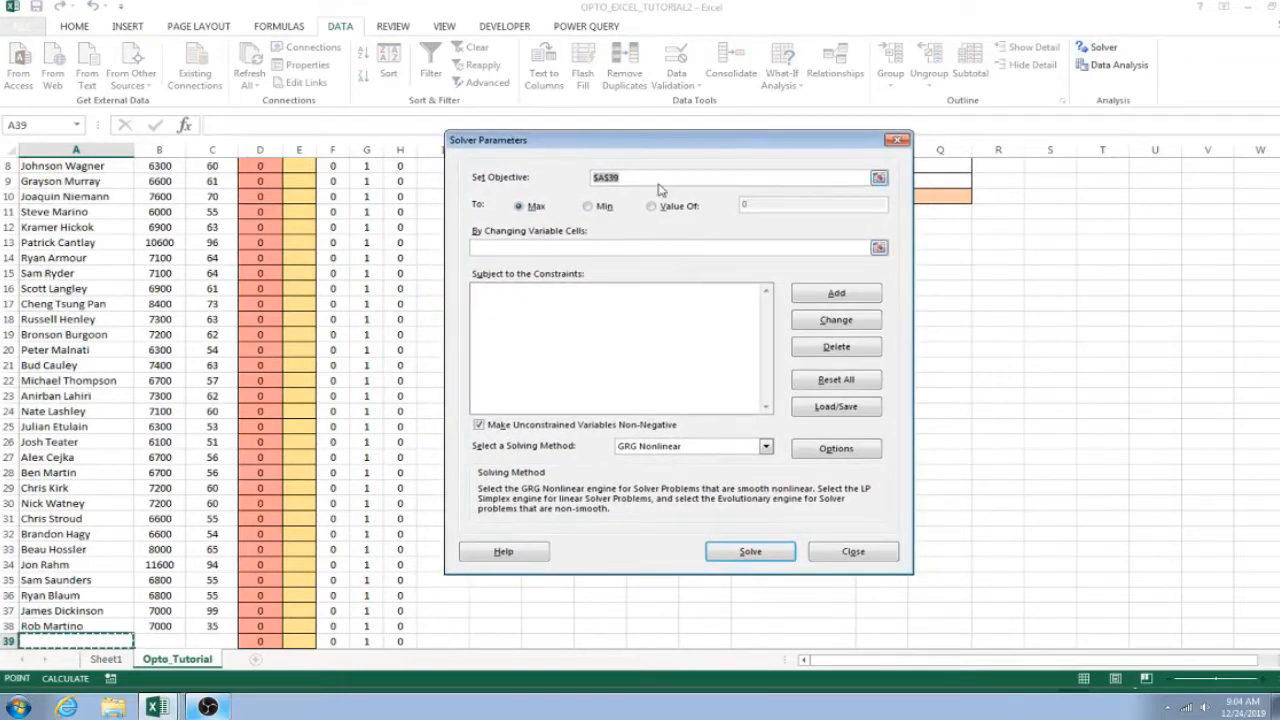
{"action": "left_click_drag", "start_coordinate": [674, 142], "coordinate": [889, 180]}
{"action": "scroll", "coordinate": [600, 254], "scroll_direction": "up", "scroll_amount": 3}
{"action": "left_click", "coordinate": [594, 288]}
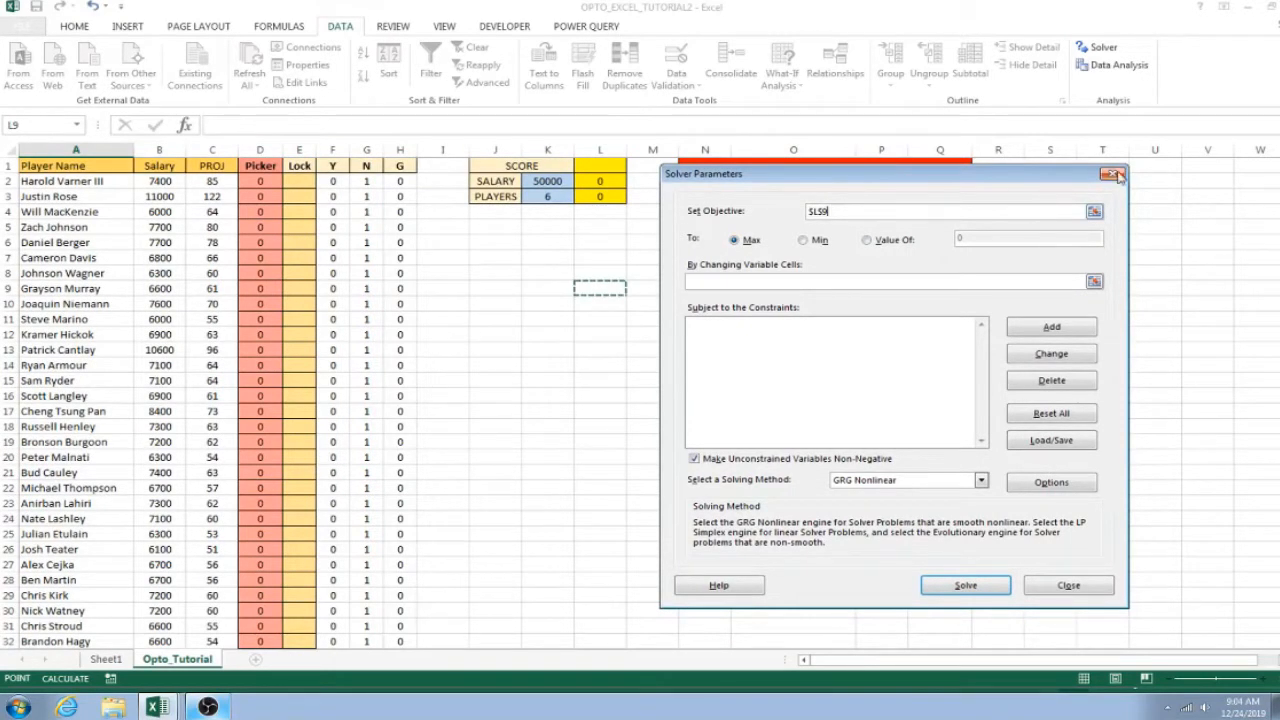
{"action": "left_click", "coordinate": [1113, 174]}
{"action": "left_click", "coordinate": [511, 283]}
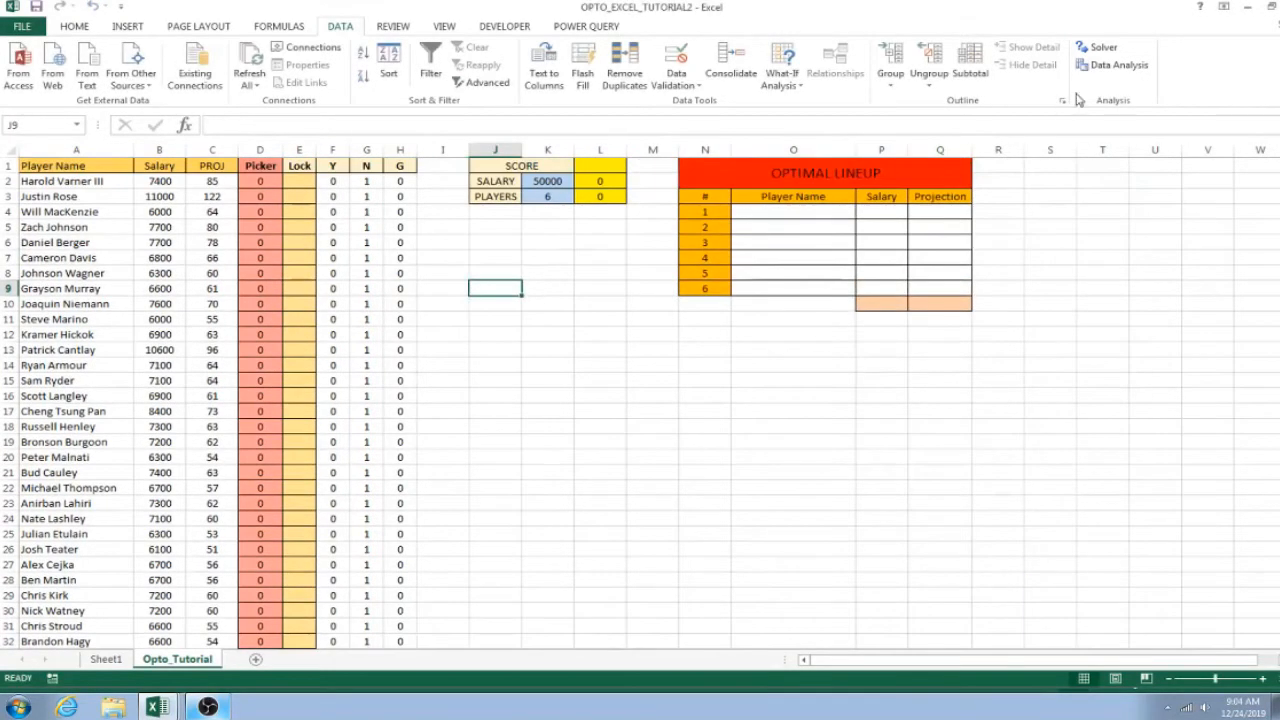
Set the Solver objective to the yellow score cell L1
{"action": "left_click", "coordinate": [1100, 47]}
{"action": "left_click_drag", "start_coordinate": [851, 174], "coordinate": [791, 205]}
{"action": "key", "text": "BackSpace"}
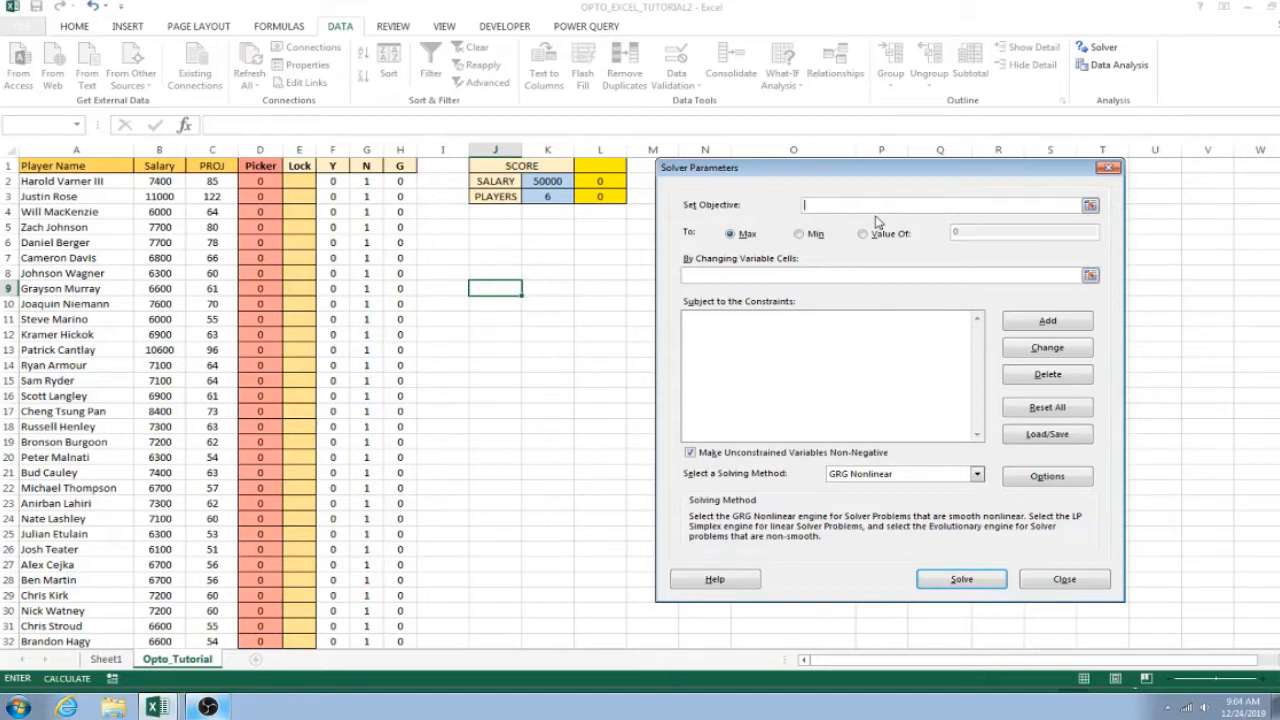
{"action": "left_click", "coordinate": [1090, 205]}
{"action": "left_click", "coordinate": [601, 167]}
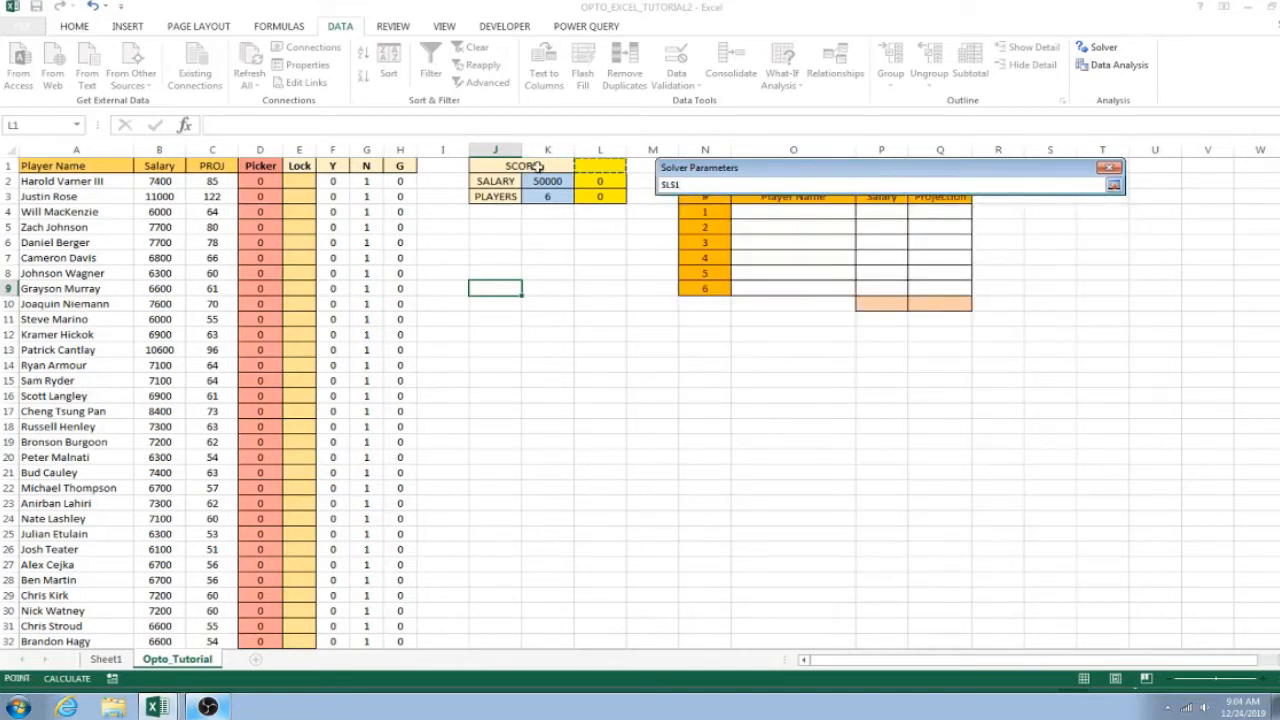
{"action": "left_click", "coordinate": [1113, 185]}
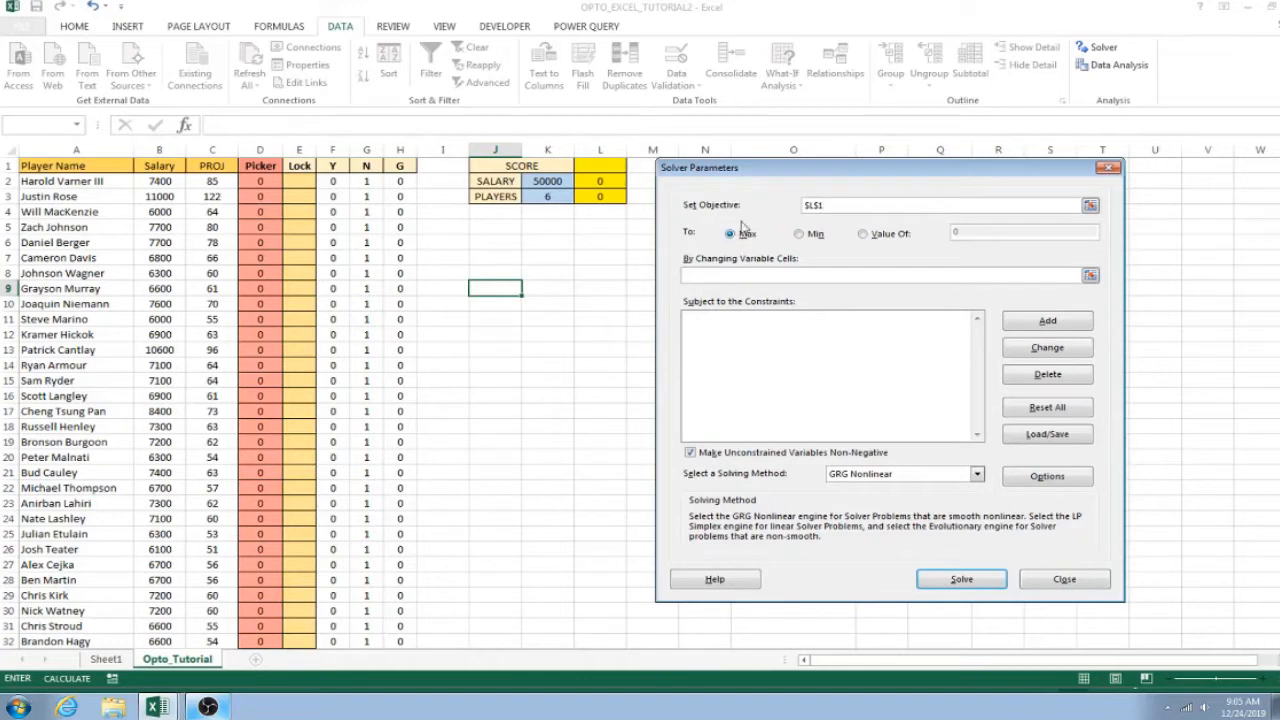
Set the Solver's changing variable cells to the Picker column range D2:D200
{"action": "left_click", "coordinate": [768, 274]}
{"action": "left_click", "coordinate": [1090, 275]}
{"action": "left_click_drag", "start_coordinate": [250, 181], "coordinate": [261, 627]}
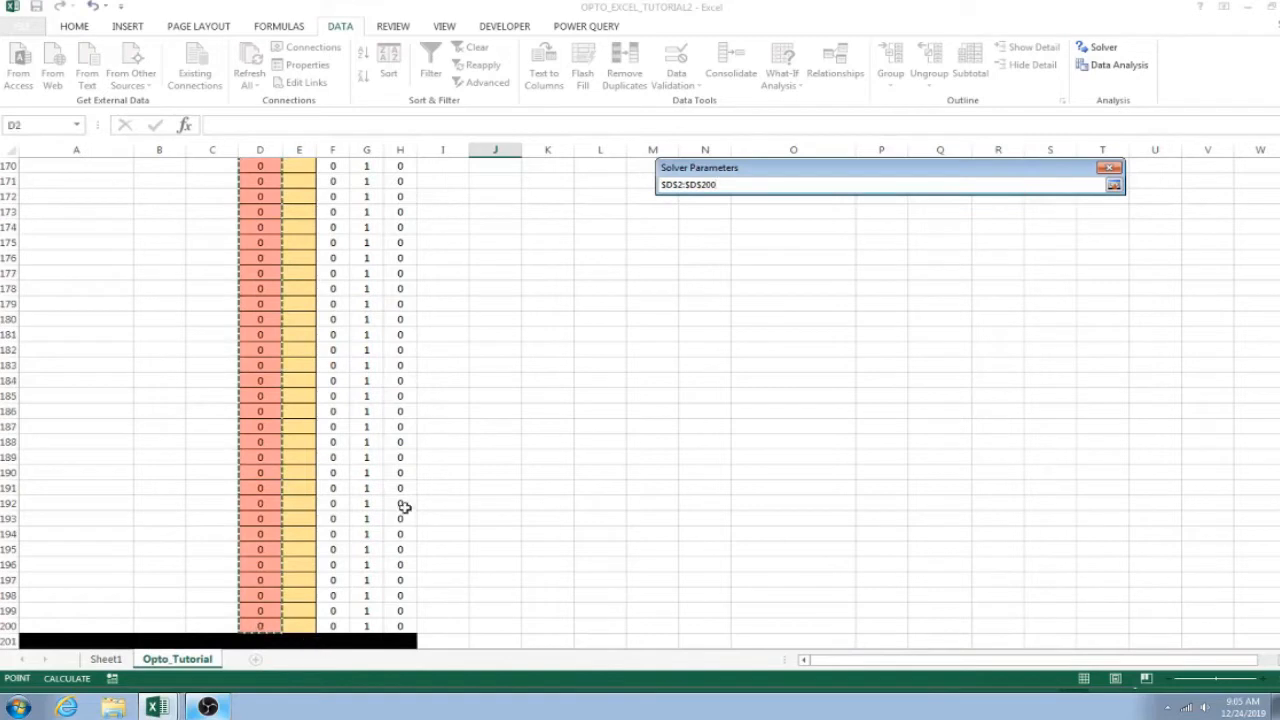
{"action": "left_click", "coordinate": [1113, 187]}
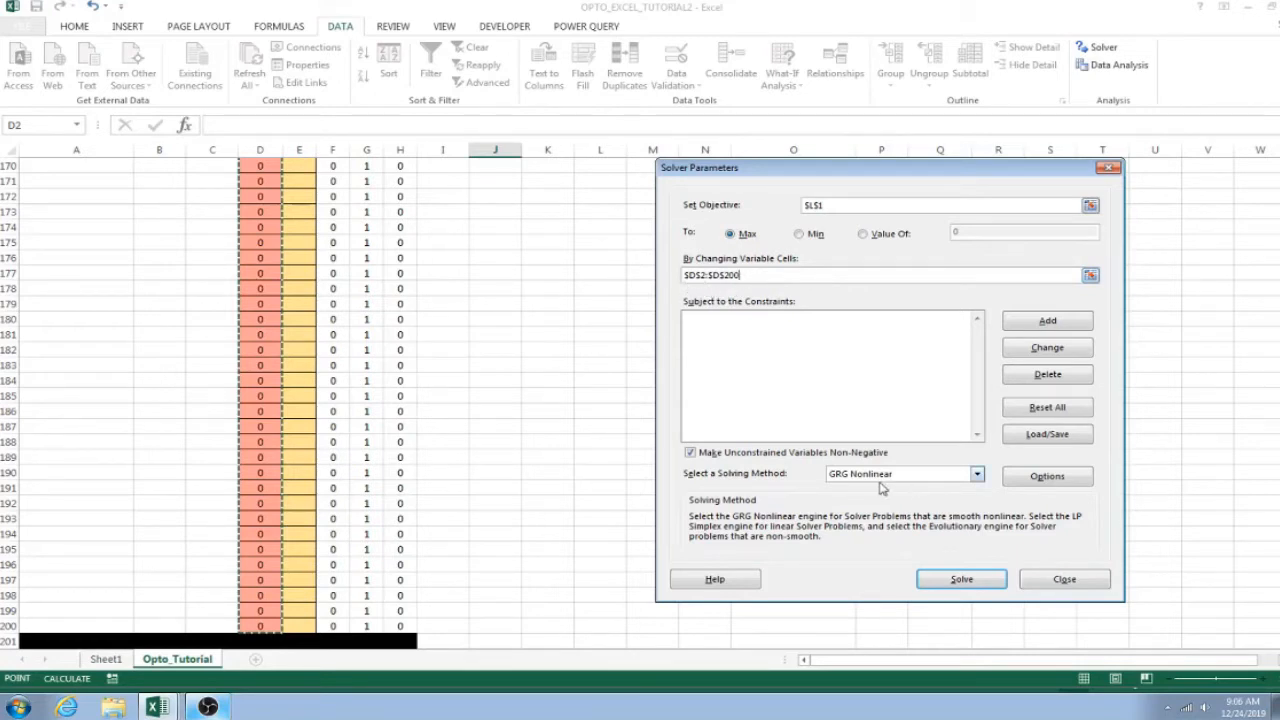
Choose Simplex LP as the solving method and close the Solver parameters without solving
{"action": "left_click", "coordinate": [710, 477]}
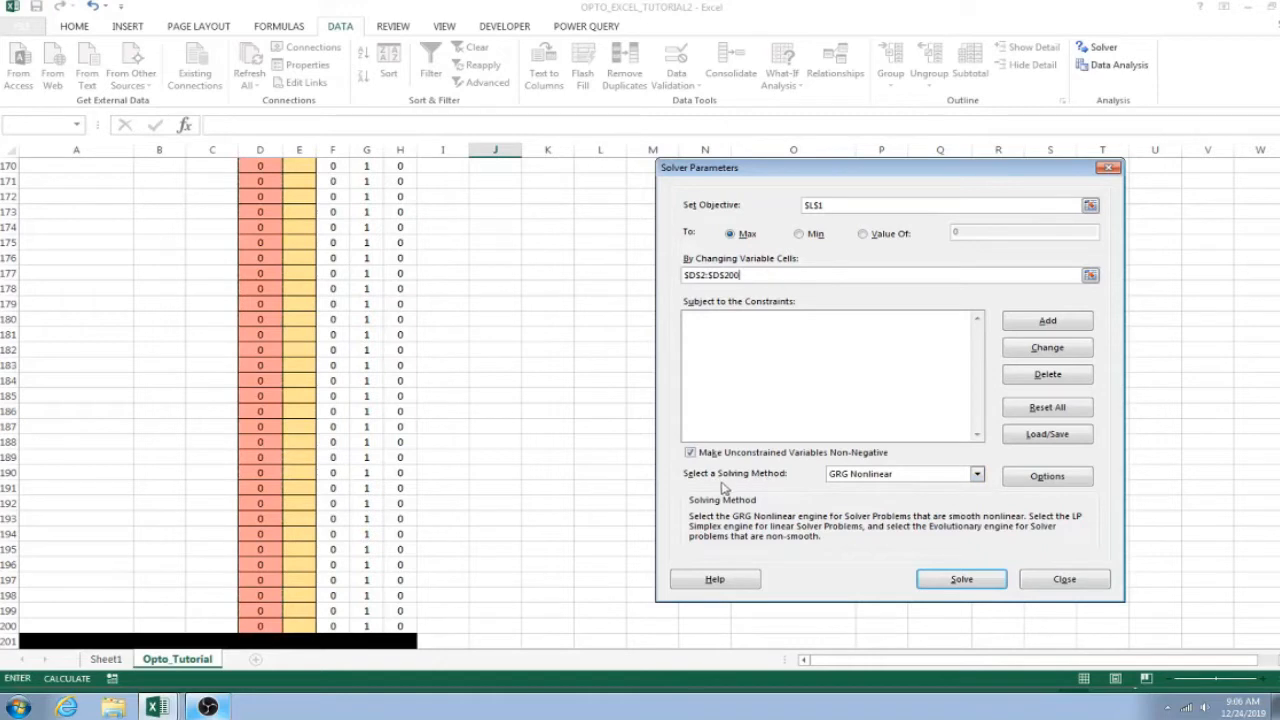
{"action": "left_click", "coordinate": [862, 476]}
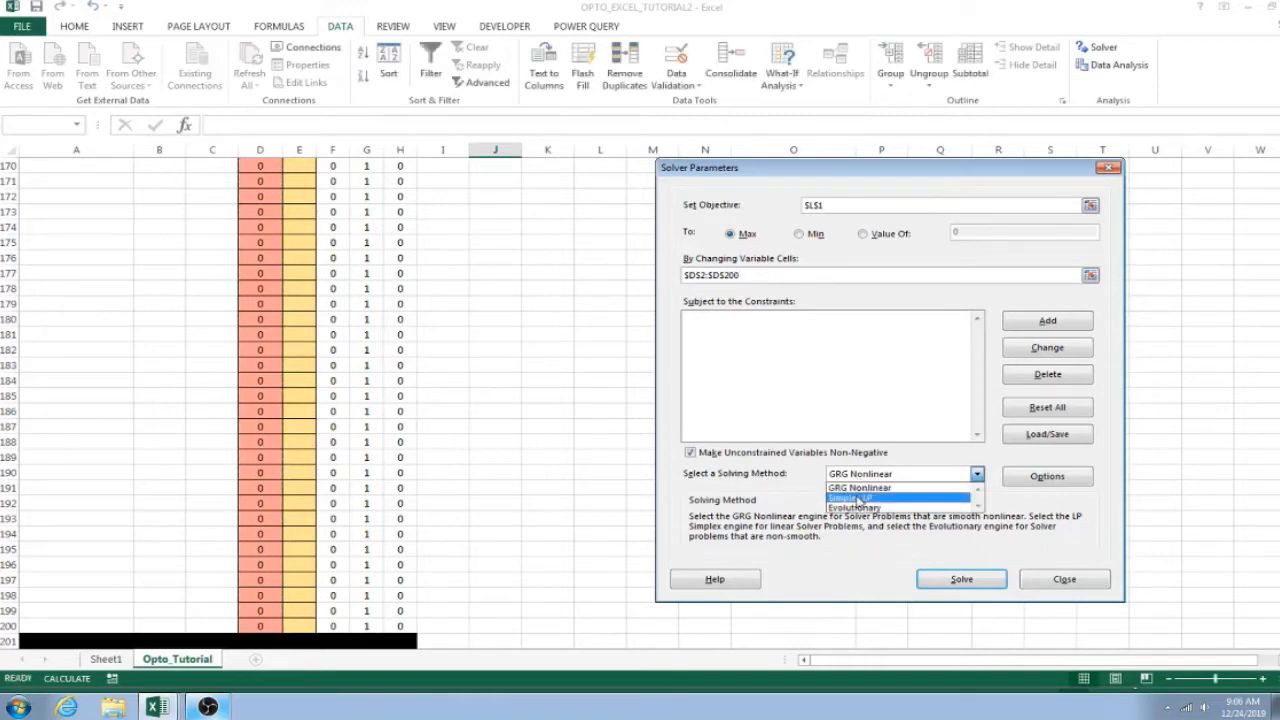
{"action": "left_click", "coordinate": [858, 498]}
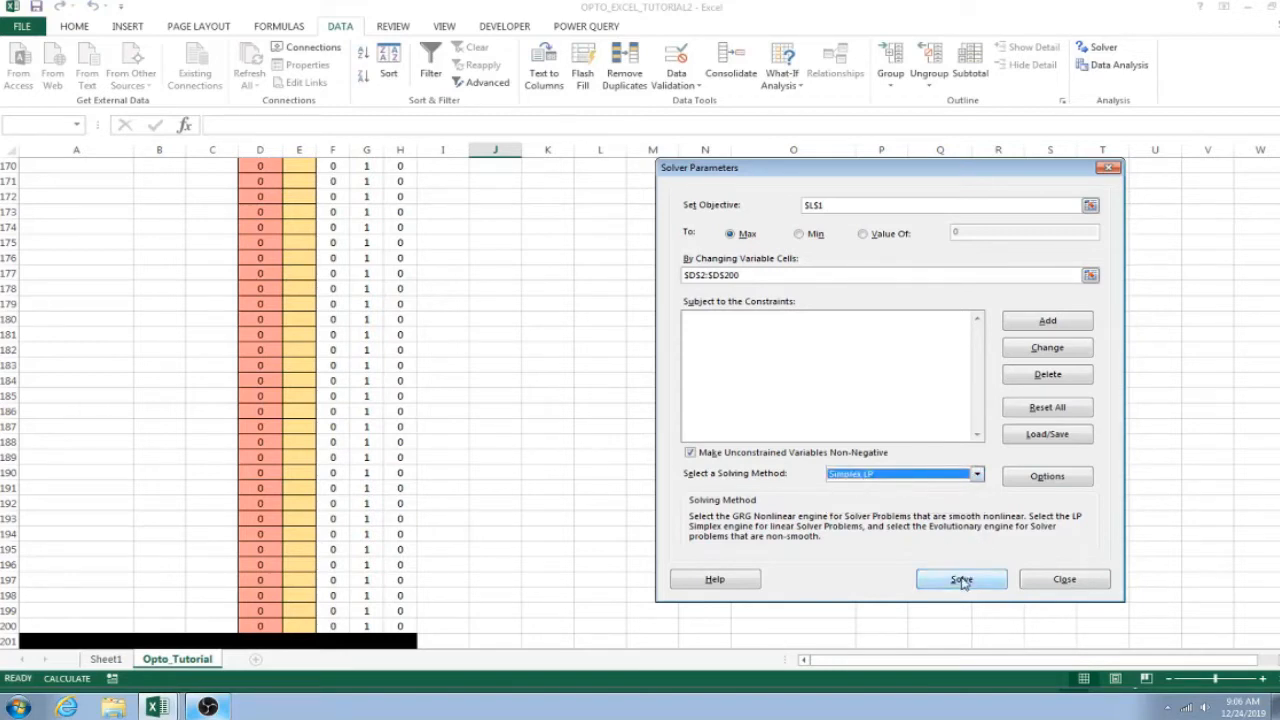
{"action": "left_click", "coordinate": [1062, 579]}
{"action": "left_click", "coordinate": [1006, 436]}
{"action": "scroll", "coordinate": [866, 497], "scroll_direction": "up", "scroll_amount": 20}
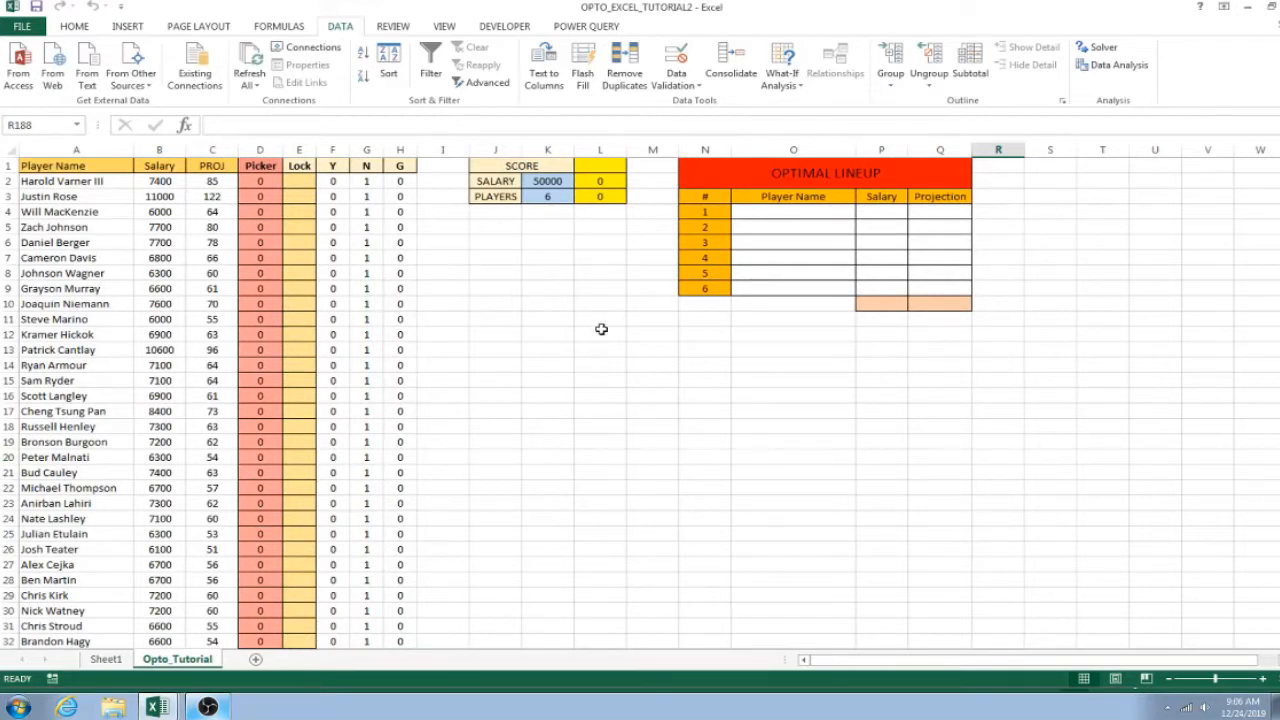
Add a Solver constraint requiring the player count in L3 to equal the limit in K3
{"action": "left_click", "coordinate": [1098, 48]}
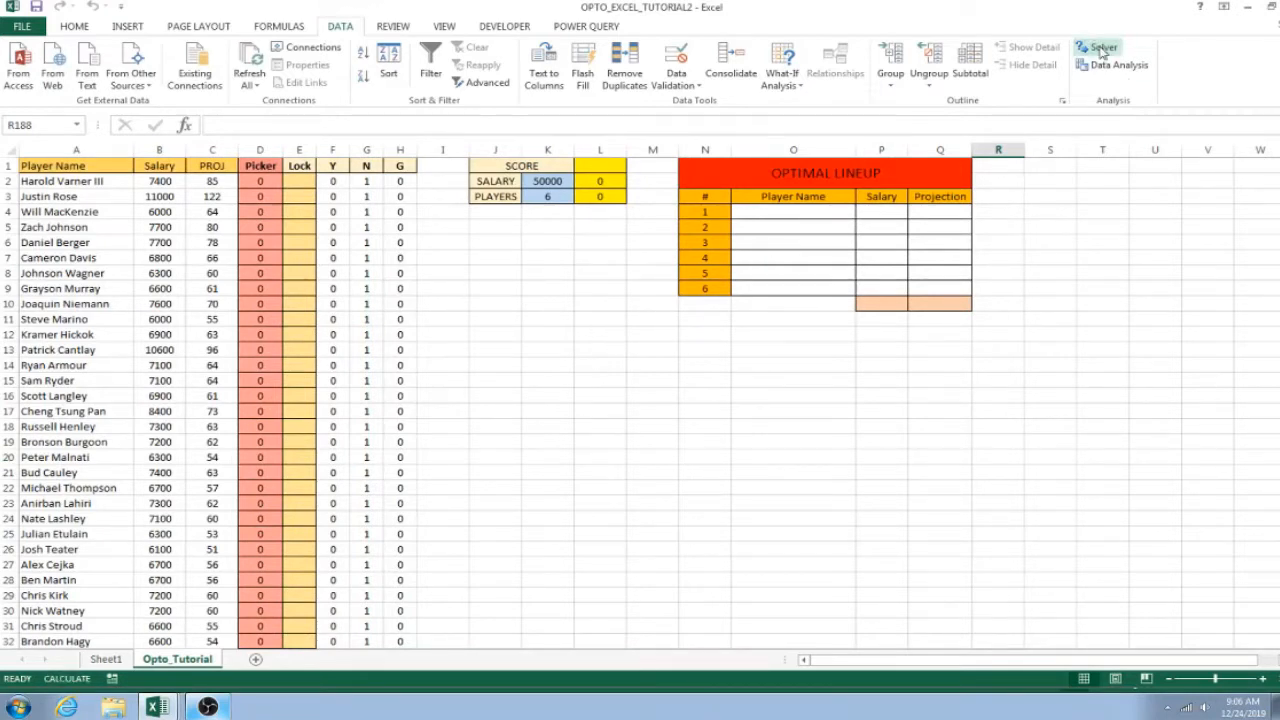
{"action": "left_click_drag", "start_coordinate": [885, 170], "coordinate": [890, 162]}
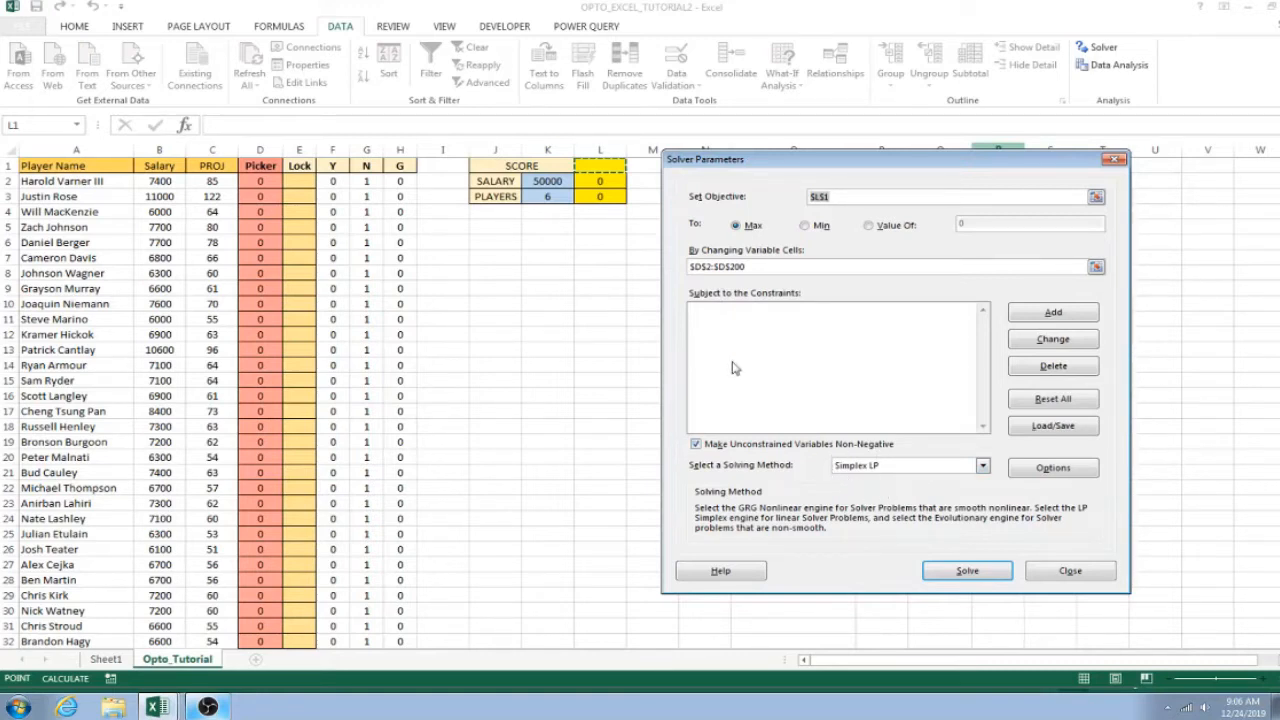
{"action": "left_click", "coordinate": [1043, 315]}
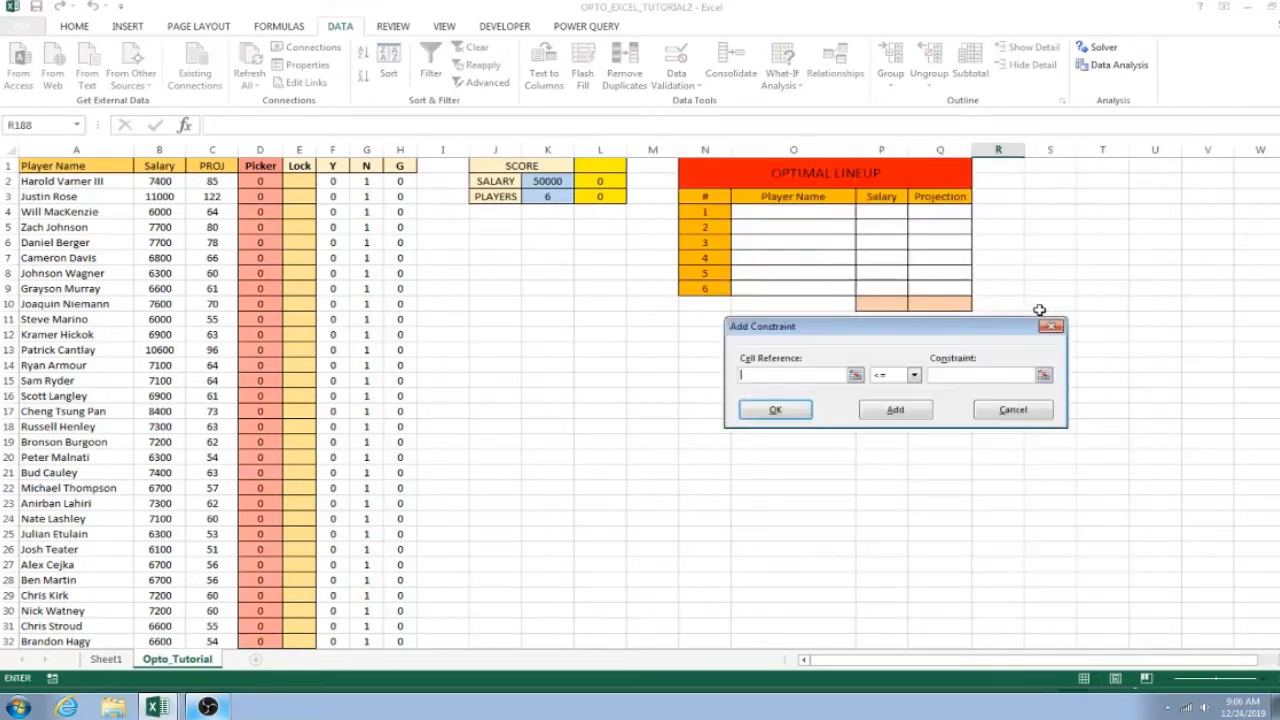
{"action": "left_click_drag", "start_coordinate": [917, 337], "coordinate": [741, 337]}
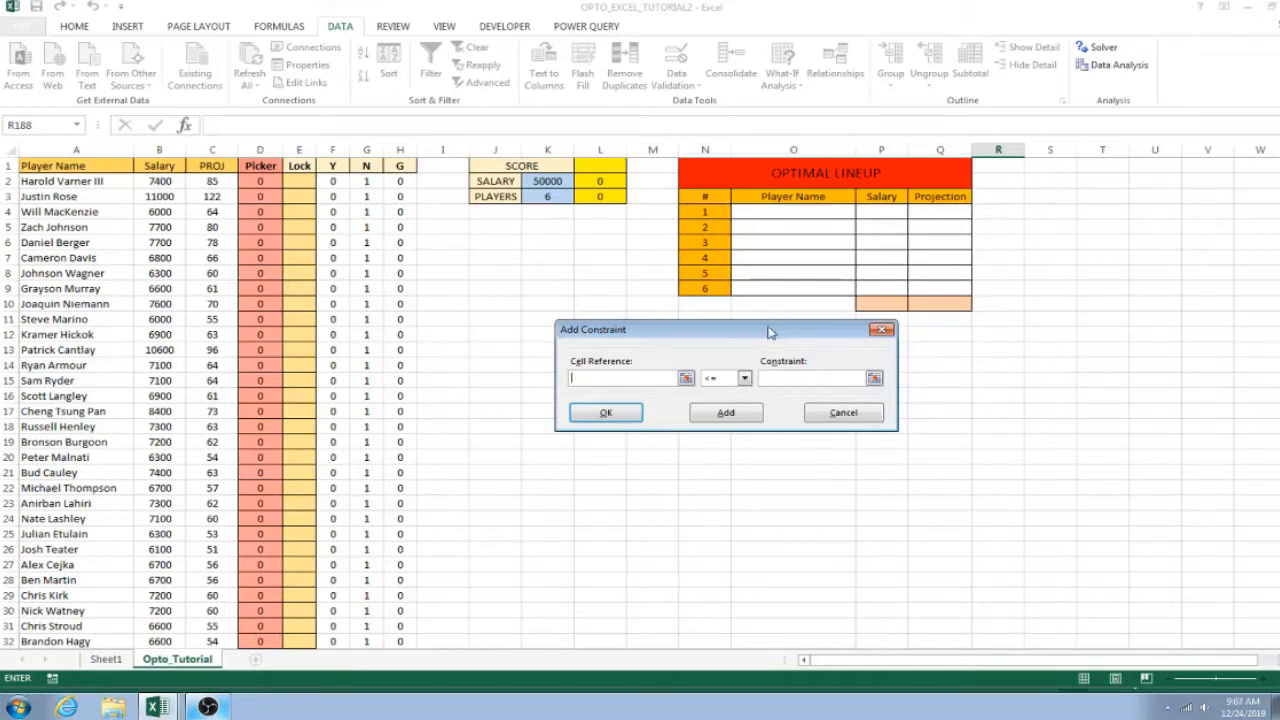
{"action": "left_click", "coordinate": [686, 379]}
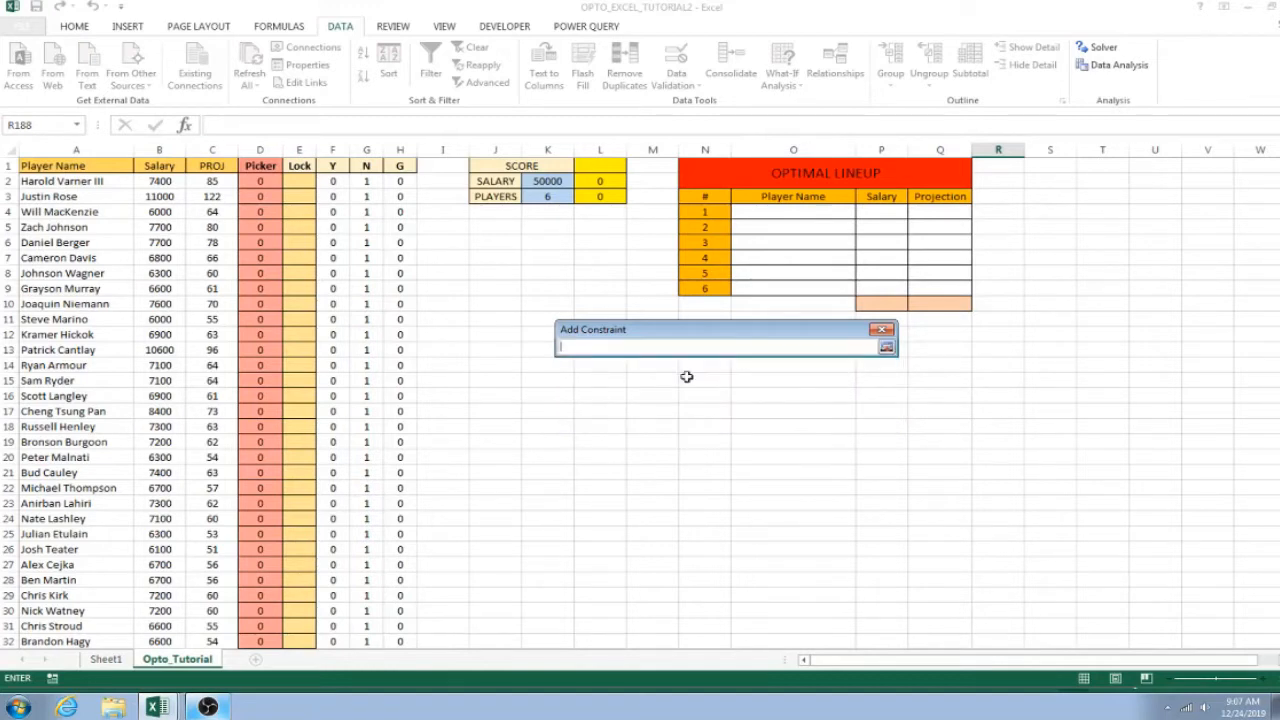
{"action": "left_click", "coordinate": [551, 197]}
{"action": "left_click", "coordinate": [600, 197]}
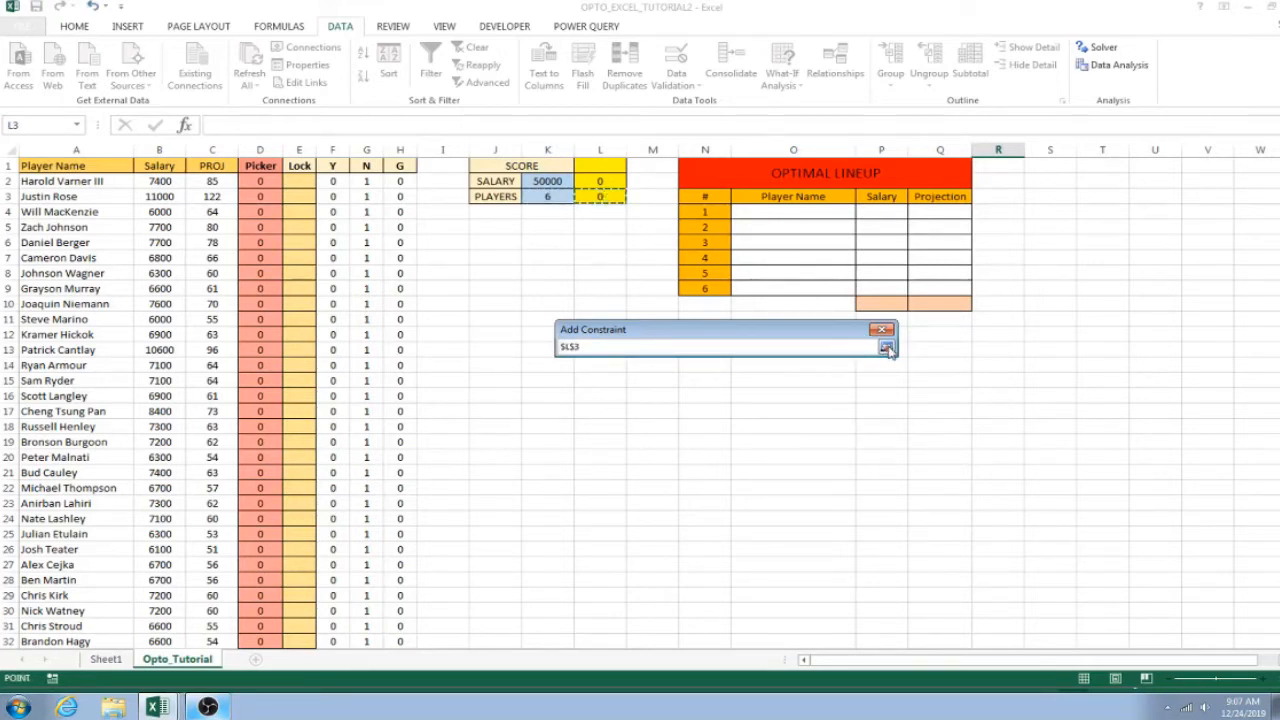
{"action": "left_click", "coordinate": [886, 348]}
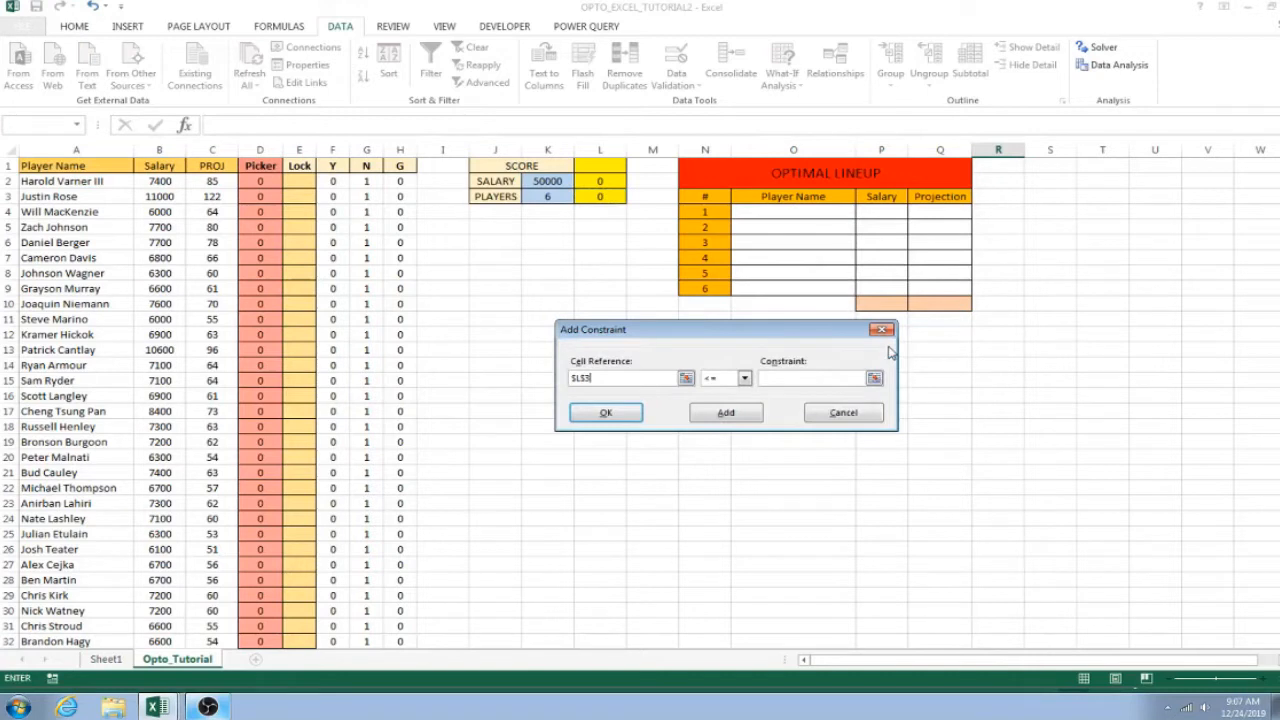
{"action": "left_click", "coordinate": [744, 379]}
{"action": "left_click", "coordinate": [730, 401]}
{"action": "left_click", "coordinate": [766, 378]}
{"action": "left_click", "coordinate": [552, 198]}
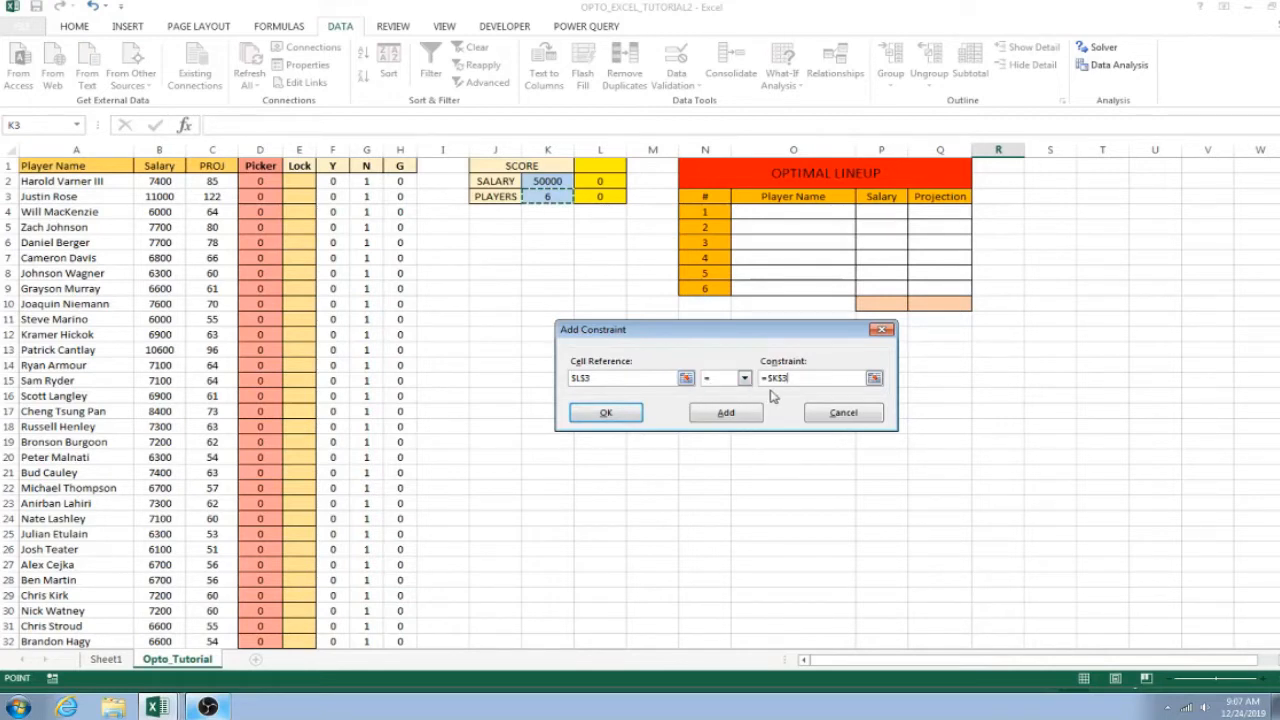
{"action": "left_click", "coordinate": [722, 414]}
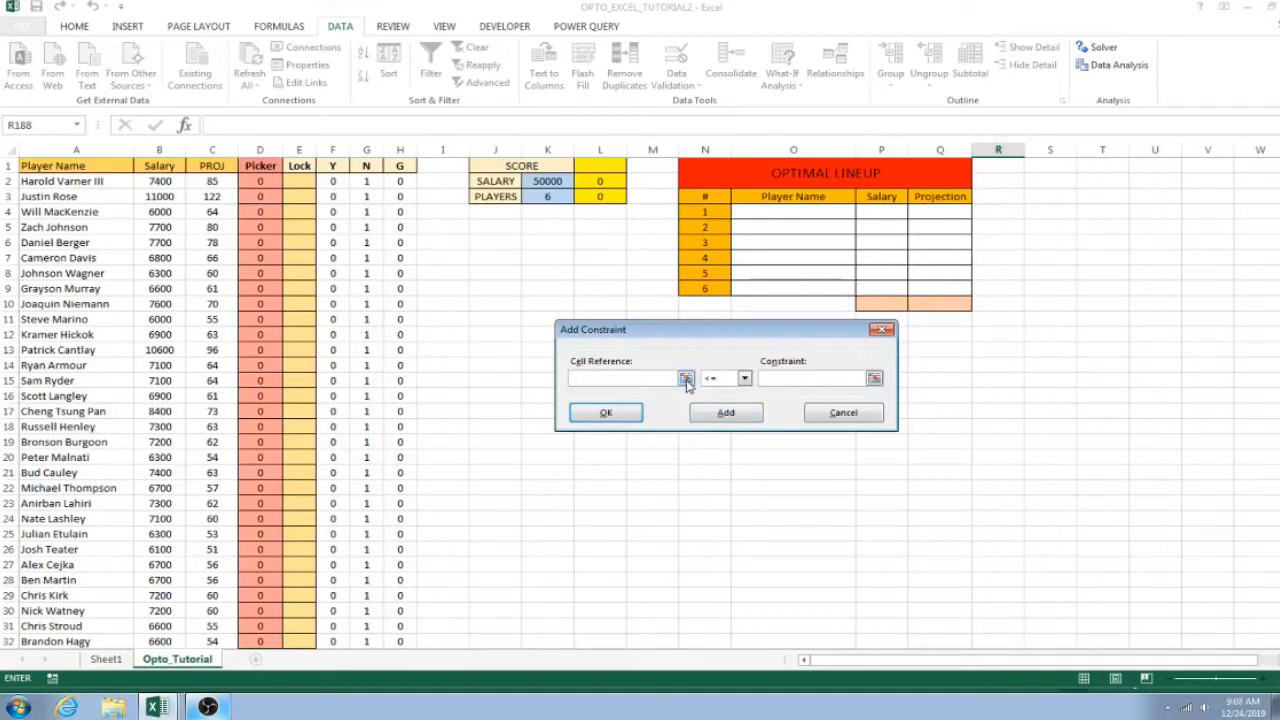
Add a constraint keeping the salary total in L2 less than or equal to the cap in K2
{"action": "left_click", "coordinate": [686, 379]}
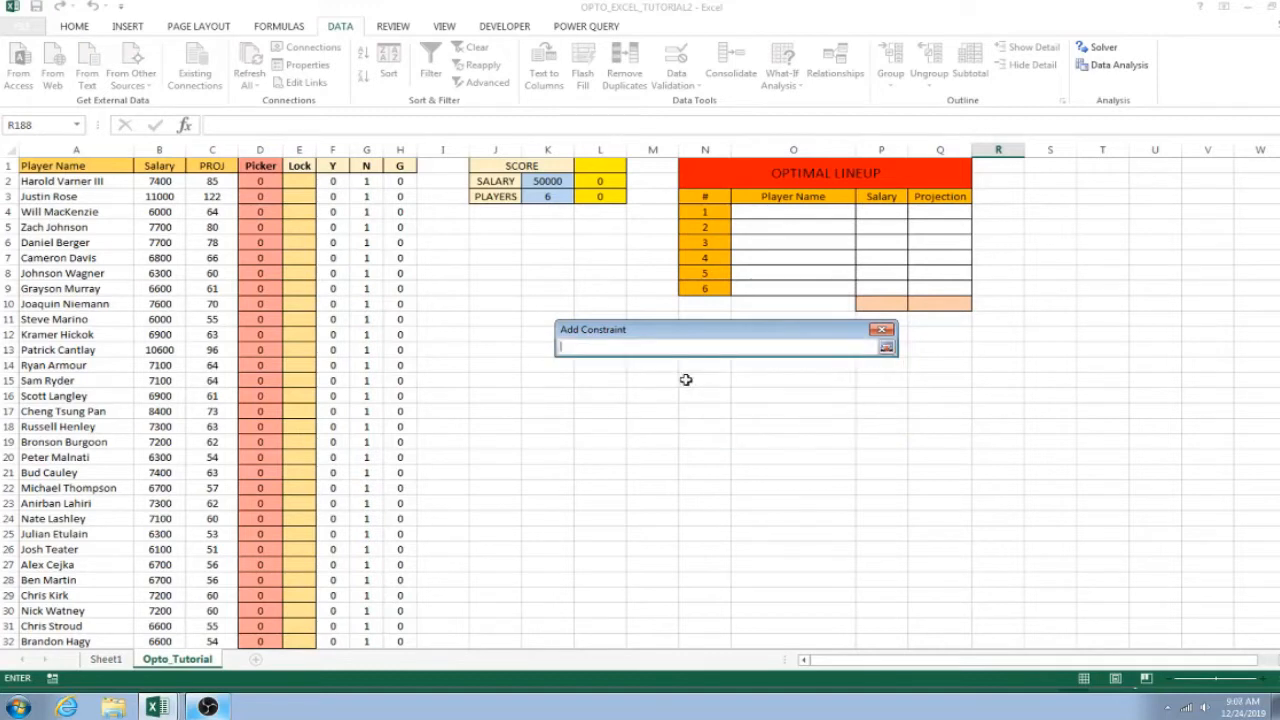
{"action": "left_click", "coordinate": [605, 180]}
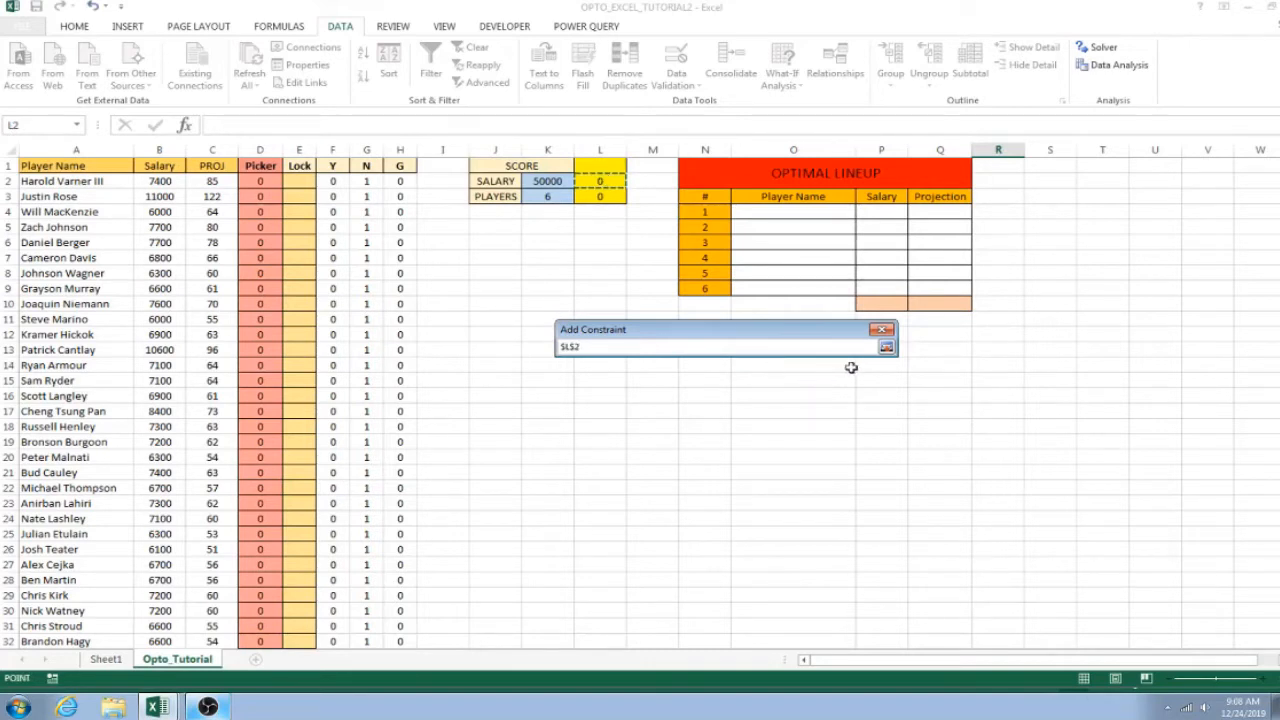
{"action": "left_click", "coordinate": [886, 348]}
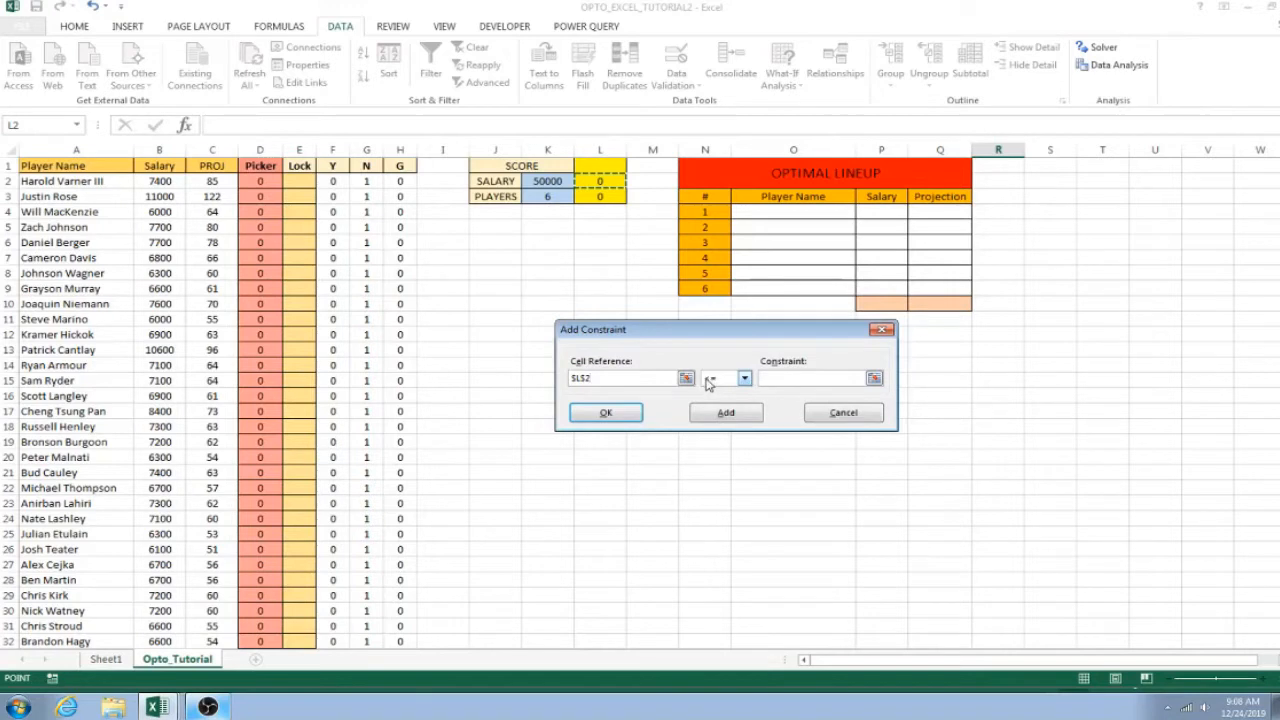
{"action": "left_click", "coordinate": [874, 378]}
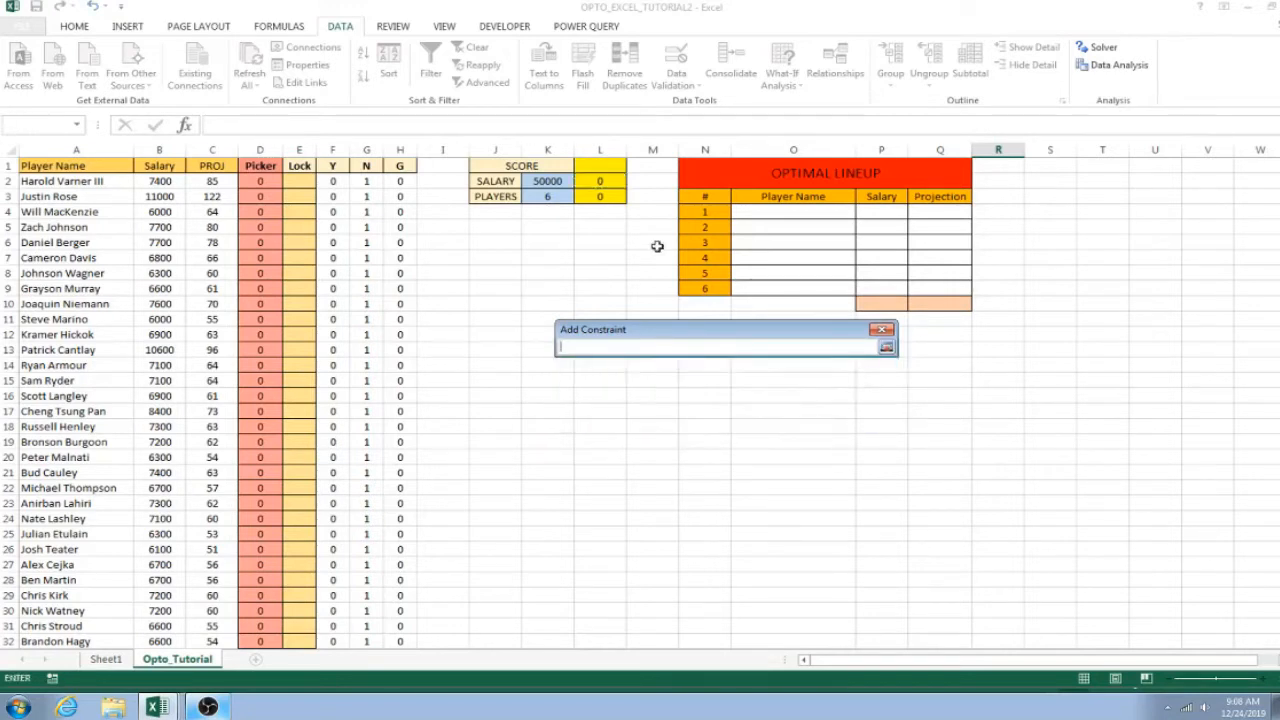
{"action": "left_click", "coordinate": [555, 181]}
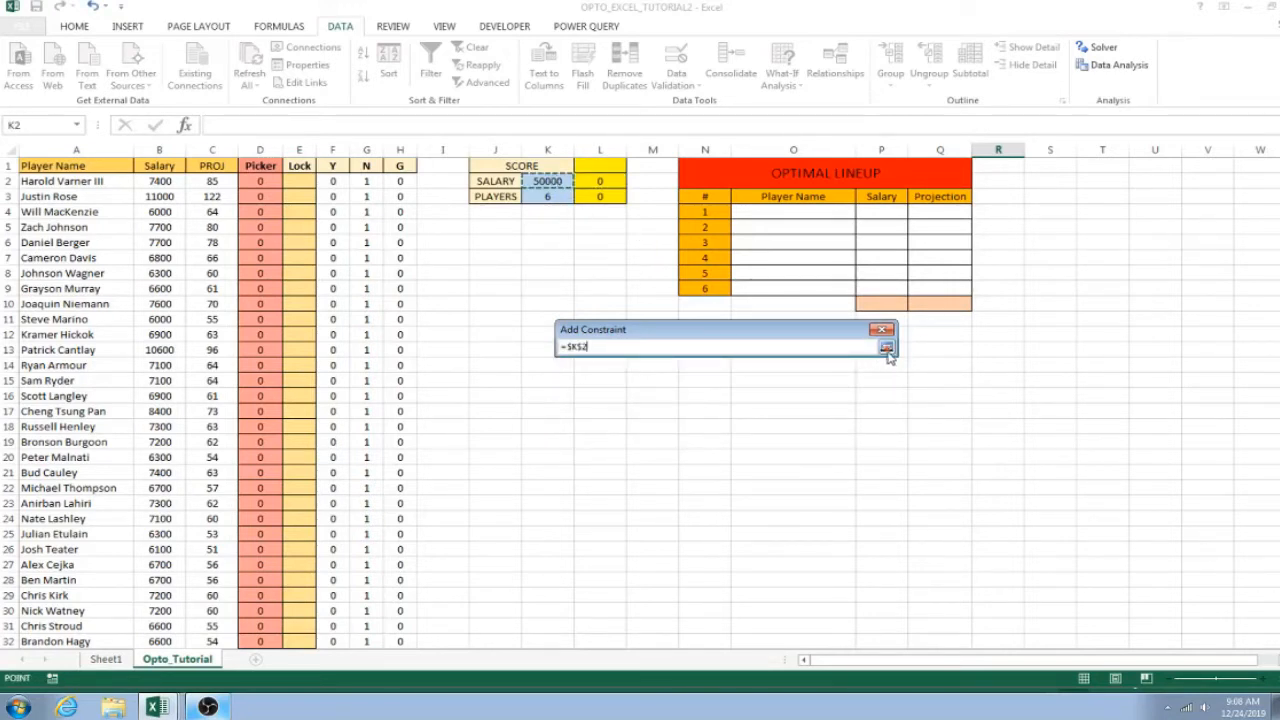
{"action": "left_click", "coordinate": [886, 348]}
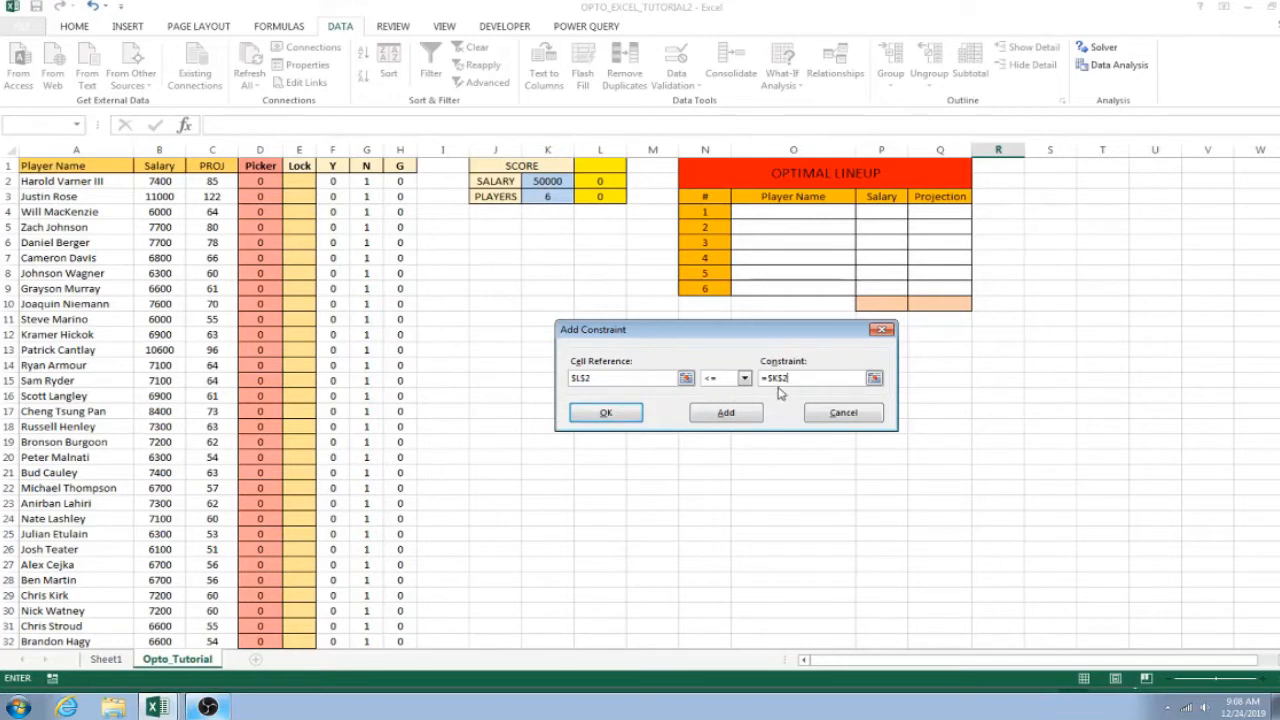
{"action": "left_click", "coordinate": [729, 415]}
Add a constraint making the Picker cells D2:D200 binary
{"action": "left_click", "coordinate": [686, 378]}
{"action": "left_click", "coordinate": [263, 181]}
{"action": "left_click_drag", "start_coordinate": [263, 181], "coordinate": [262, 610]}
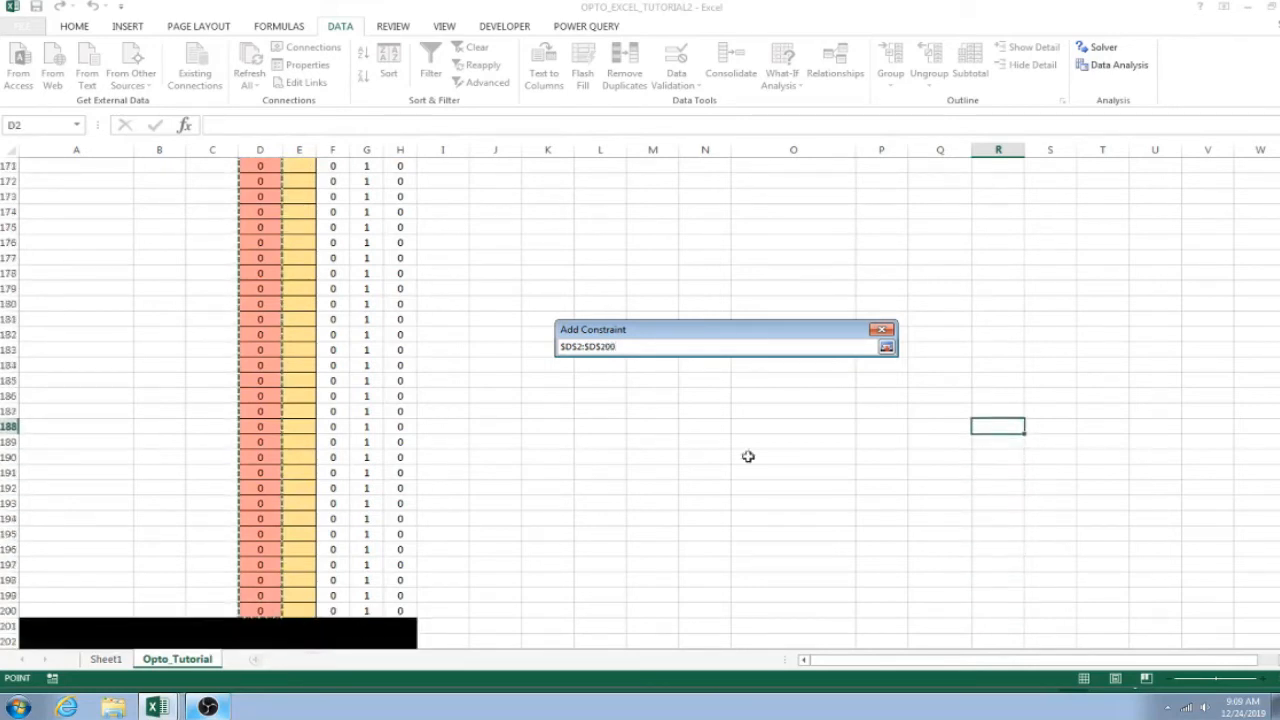
{"action": "left_click", "coordinate": [887, 348]}
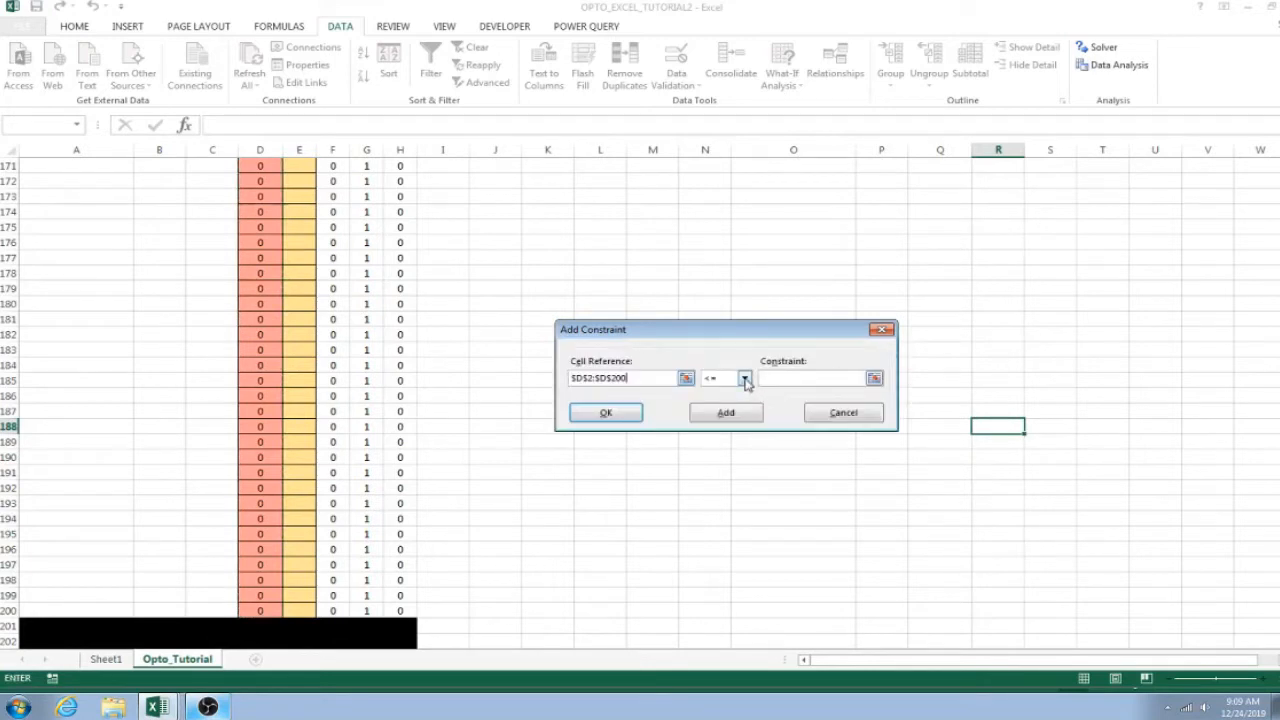
{"action": "left_click", "coordinate": [745, 378]}
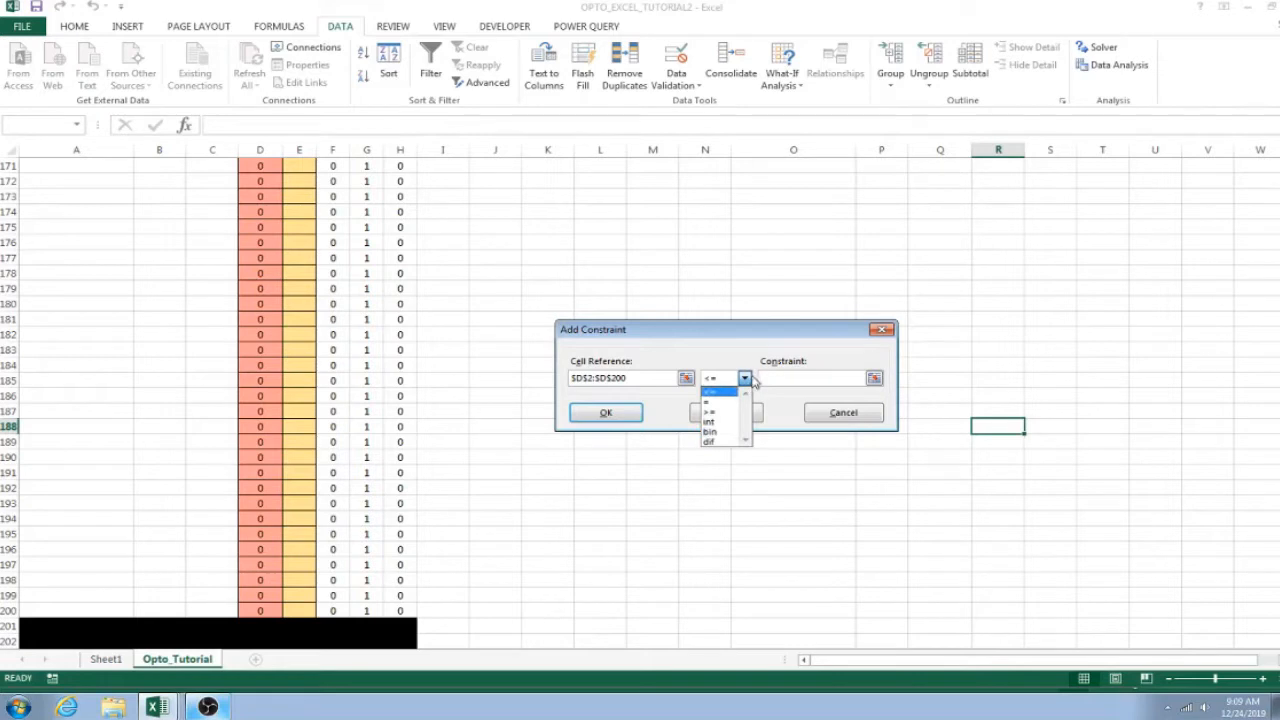
{"action": "left_click", "coordinate": [719, 431]}
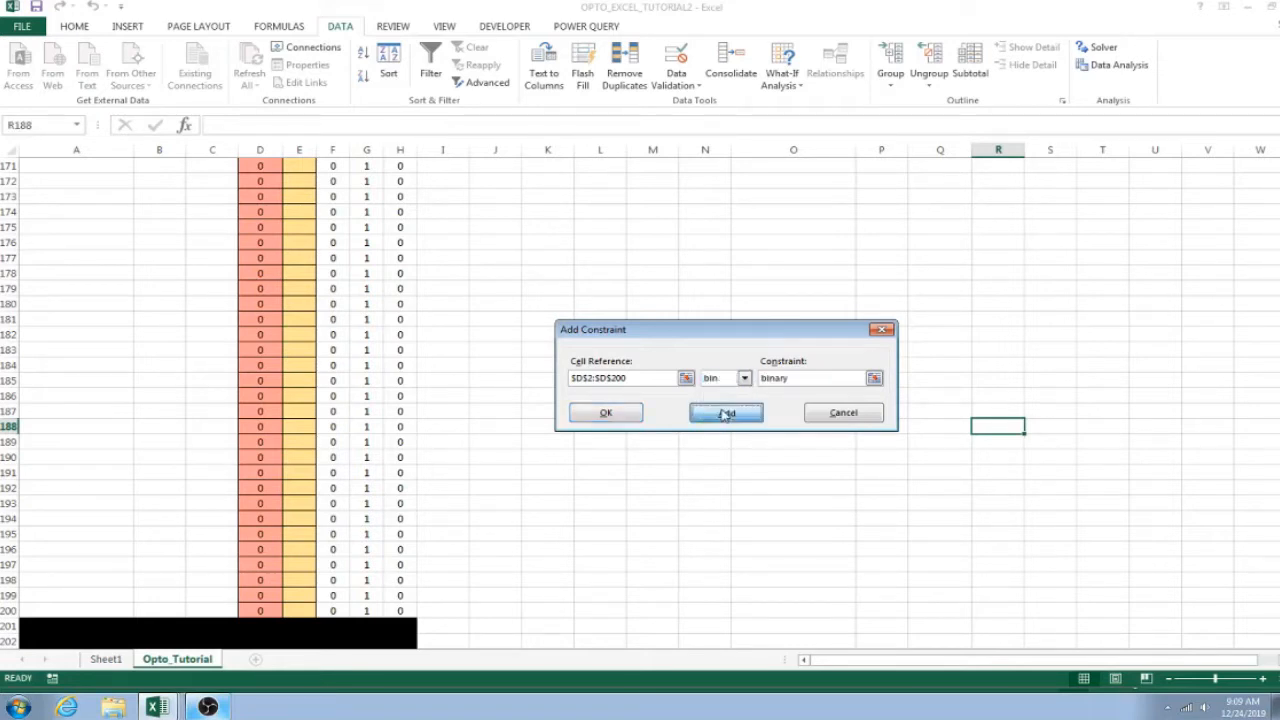
{"action": "left_click", "coordinate": [726, 413]}
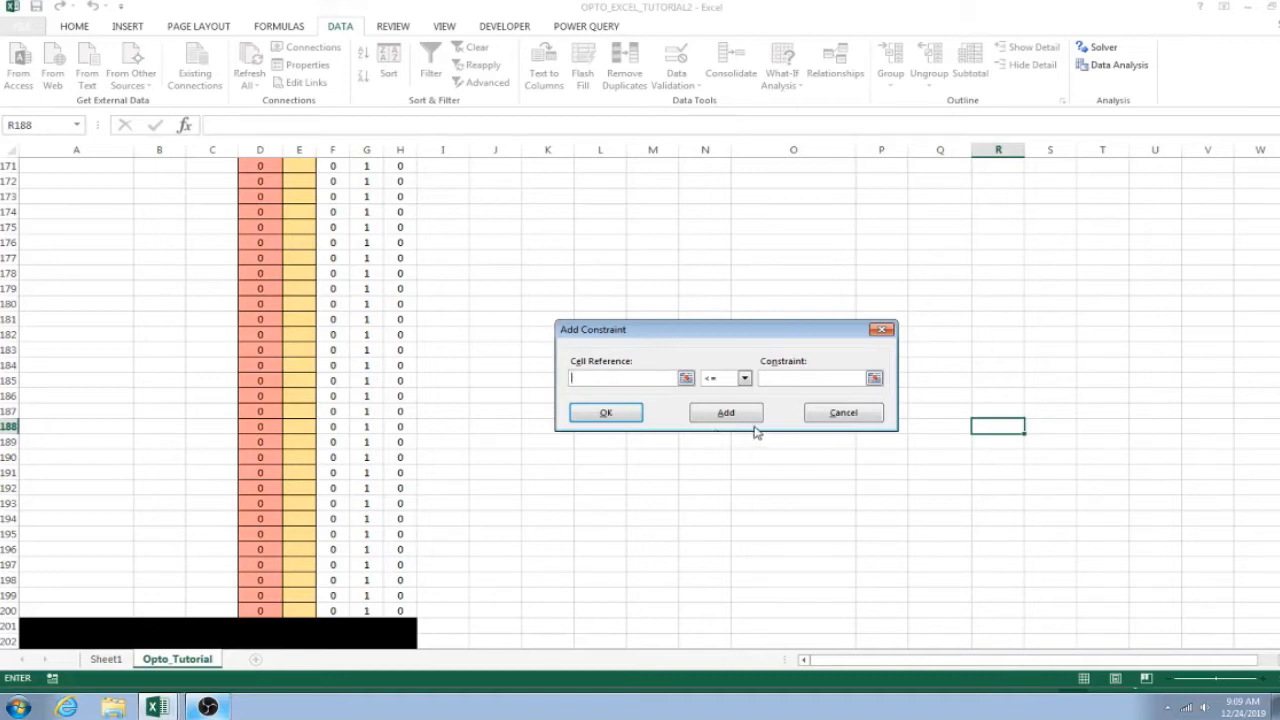
Dismiss the empty new constraint and review the binary, salary and player-count constraints in the Solver parameters
{"action": "left_click", "coordinate": [881, 330]}
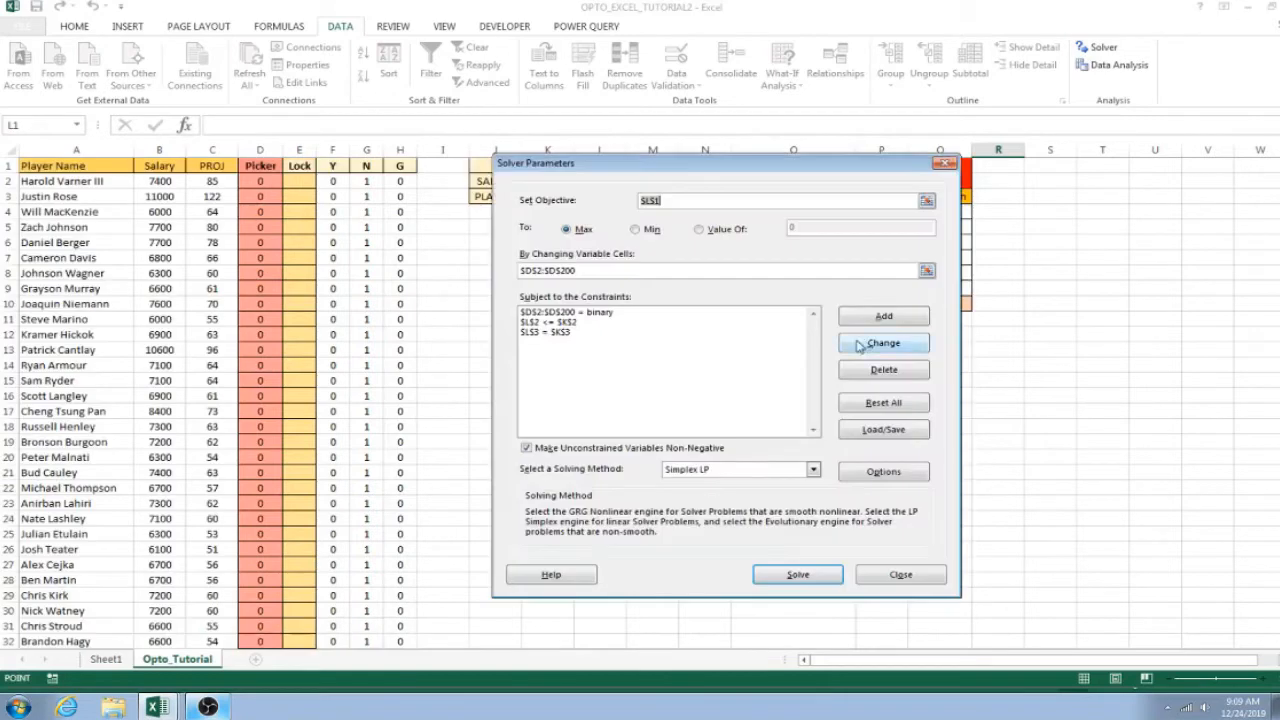
{"action": "left_click", "coordinate": [627, 313]}
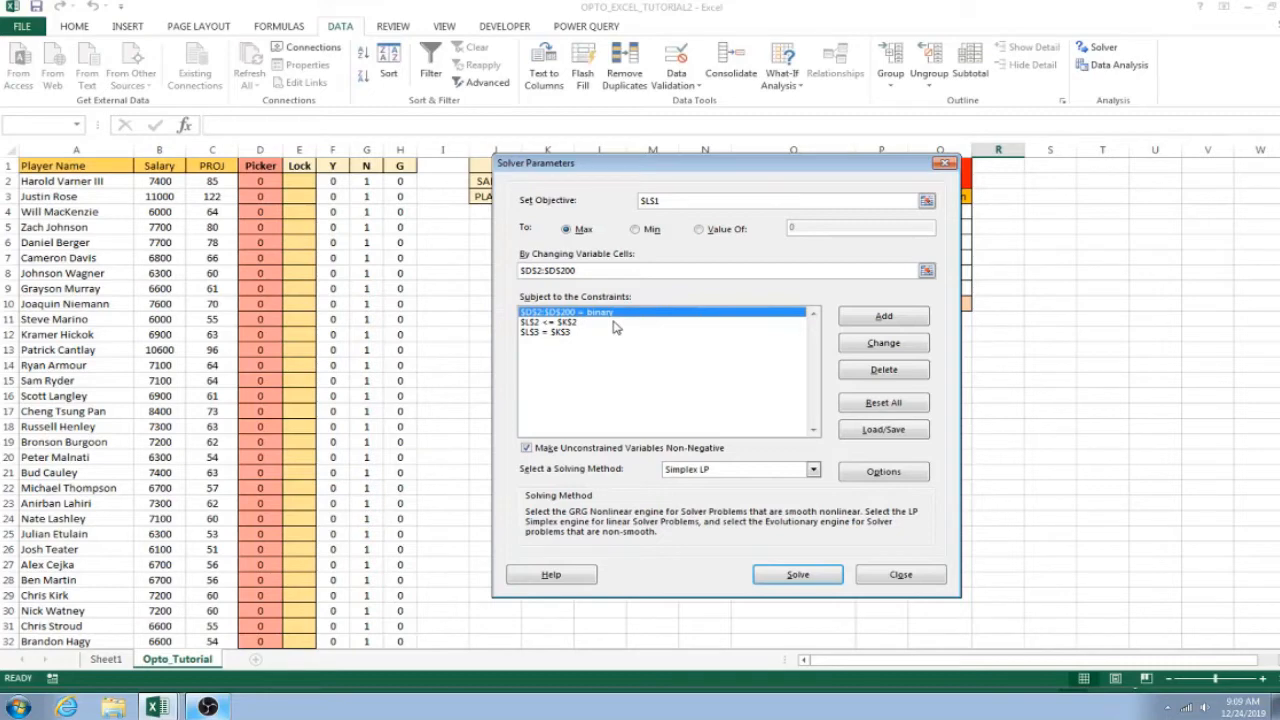
{"action": "left_click", "coordinate": [616, 322]}
{"action": "left_click_drag", "start_coordinate": [680, 163], "coordinate": [827, 160]}
{"action": "left_click", "coordinate": [724, 329]}
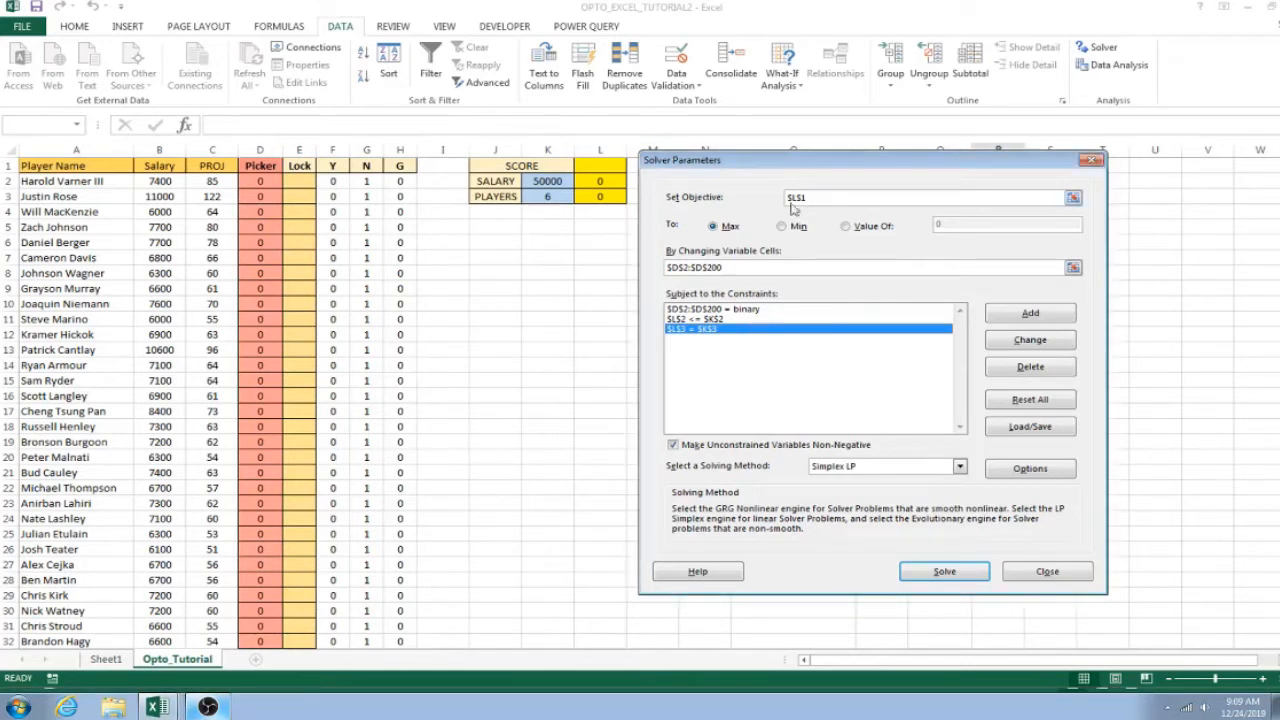
Add a Solver constraint requiring the Picker cells $D$2:$D$200 to be >= the Y column cells $F$2:$F$200
{"action": "left_click", "coordinate": [1030, 313]}
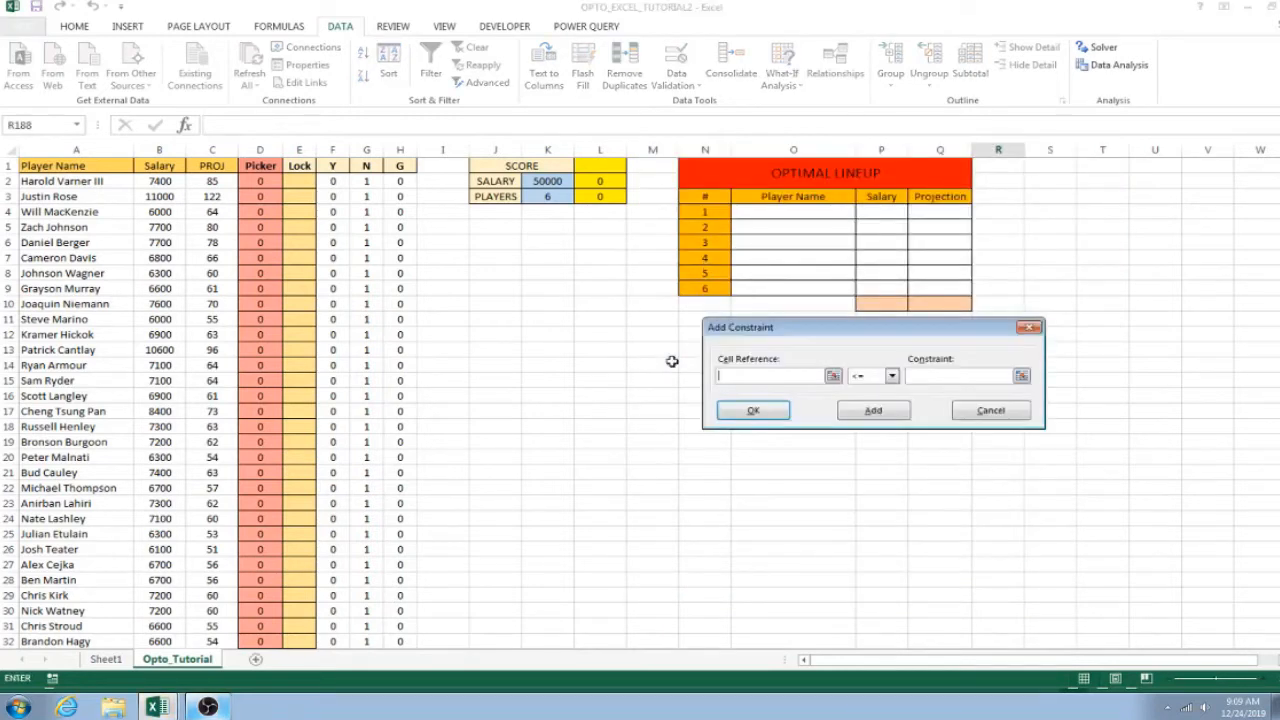
{"action": "left_click_drag", "start_coordinate": [842, 331], "coordinate": [580, 287]}
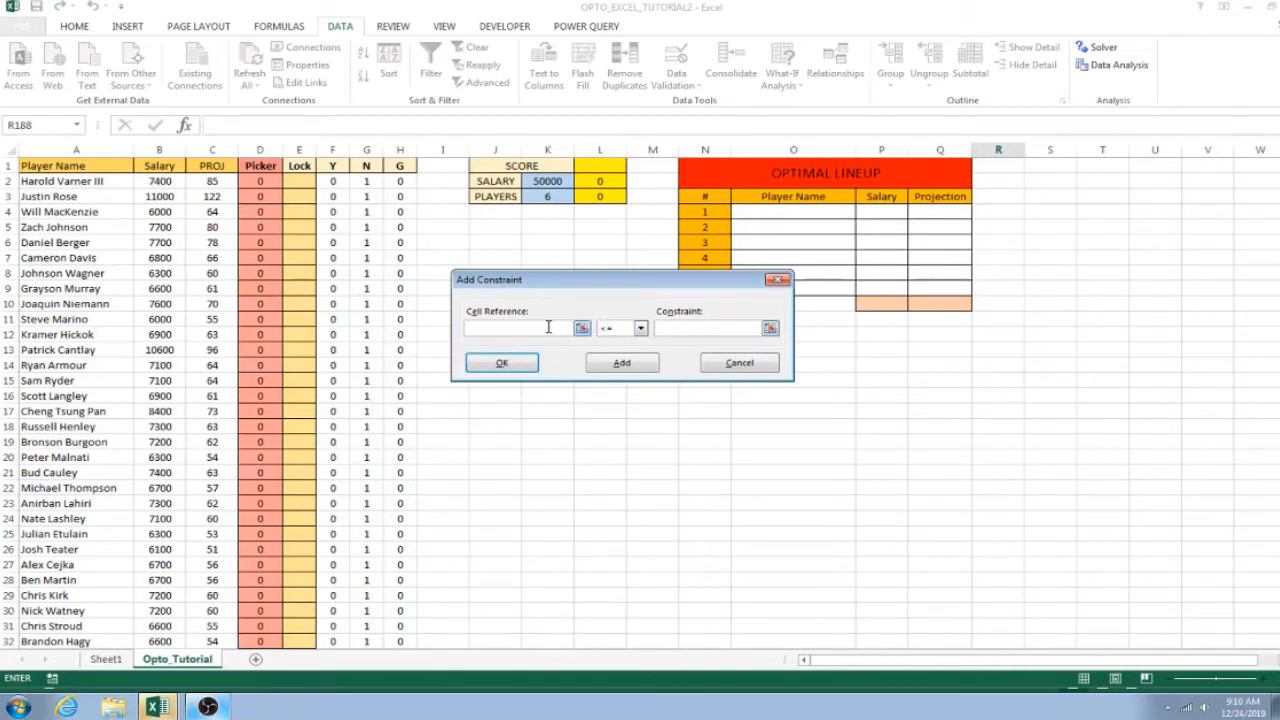
{"action": "type", "text": "D2:D200"}
{"action": "key", "text": "F4"}
{"action": "left_click", "coordinate": [478, 328]}
{"action": "key", "text": "F4"}
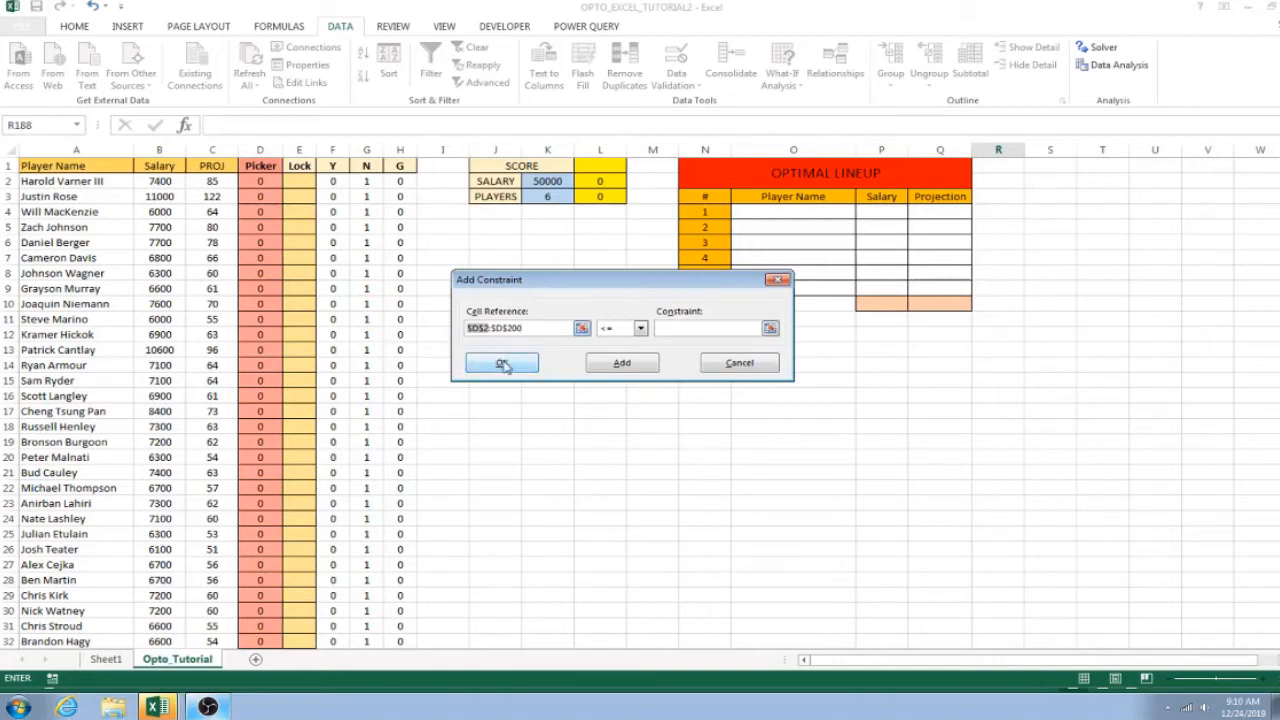
{"action": "left_click", "coordinate": [542, 330]}
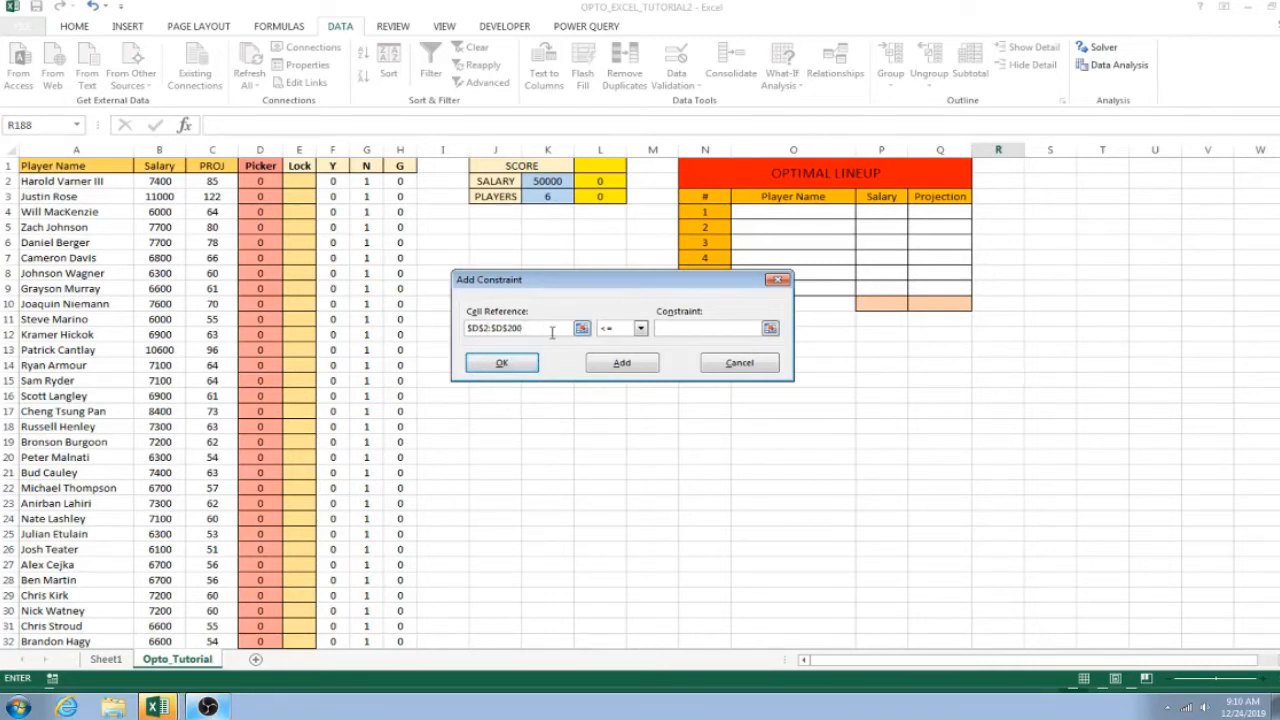
{"action": "left_click", "coordinate": [640, 328]}
{"action": "left_click", "coordinate": [631, 362]}
{"action": "type", "text": "F2"}
{"action": "key", "text": "F4"}
{"action": "type", "text": ":F200"}
{"action": "key", "text": "F4"}
{"action": "left_click", "coordinate": [634, 366]}
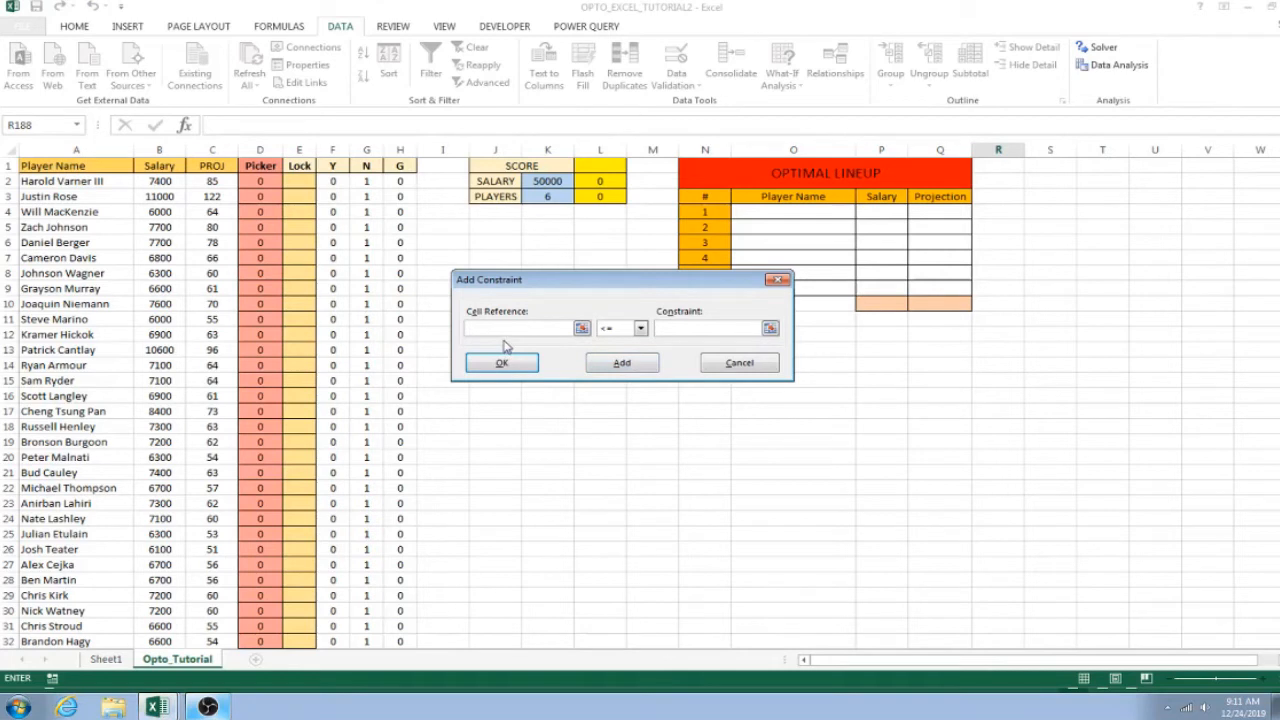
Add a Solver constraint requiring the Picker cells $D$2:$D$200 to be <= the N column cells $G$2:$G$200
{"action": "type", "text": "D2"}
{"action": "key", "text": "F4"}
{"action": "type", "text": ":D200"}
{"action": "key", "text": "F4"}
{"action": "left_click", "coordinate": [680, 328]}
{"action": "type", "text": "G2"}
{"action": "key", "text": "F4"}
{"action": "type", "text": ":$G$2"}
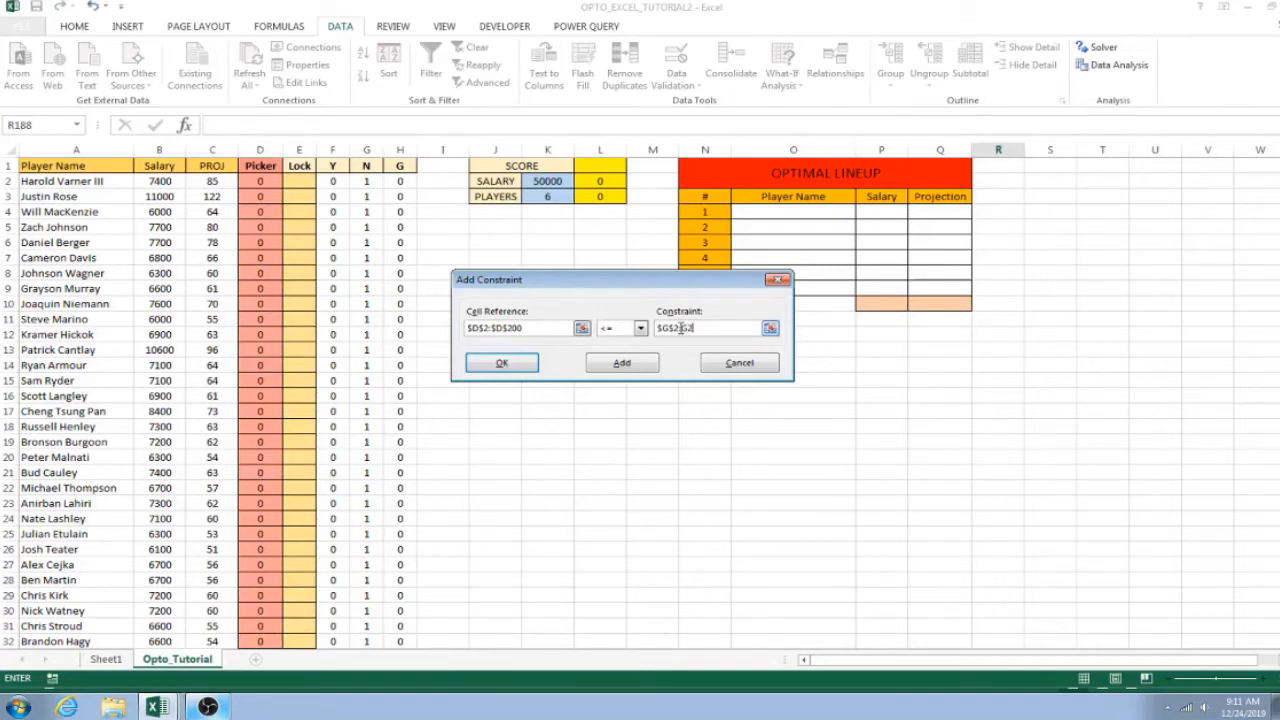
{"action": "type", "text": "00"}
{"action": "key", "text": "F4"}
{"action": "left_click", "coordinate": [516, 369]}
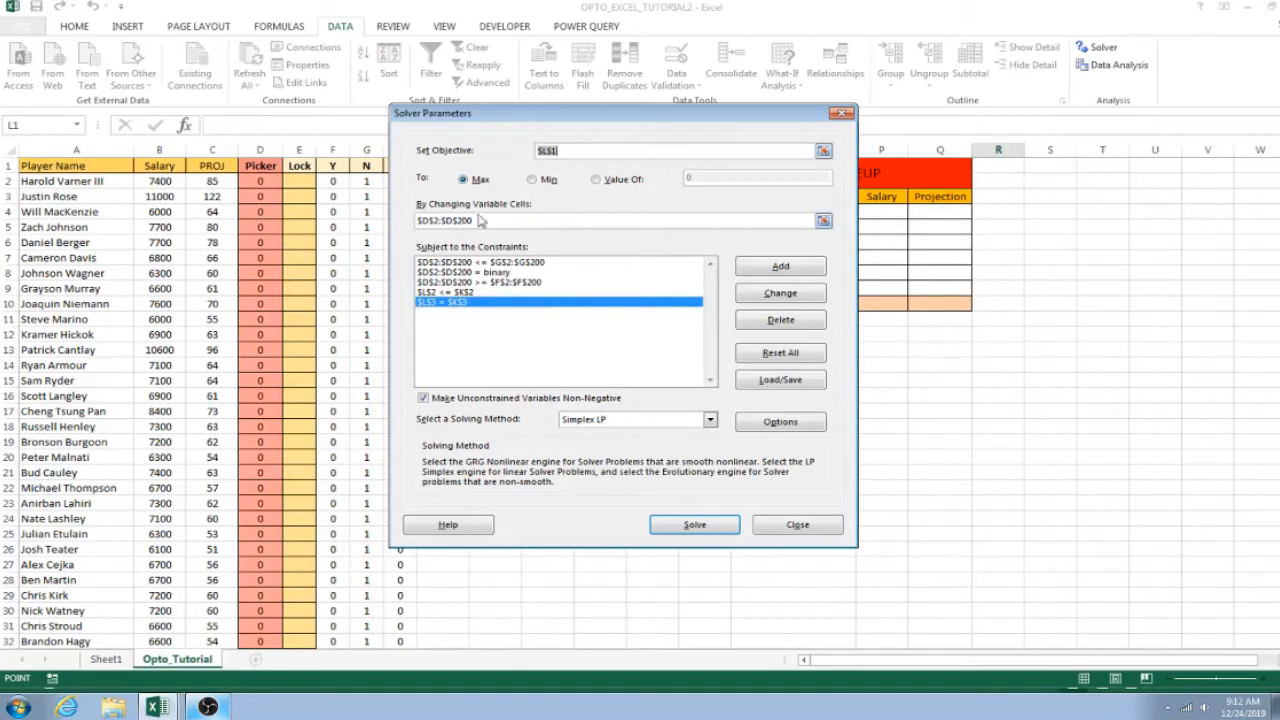
Review each constraint in the Solver parameters, comparing the Picker limits with the salary and player constraints, and close Solver without solving
{"action": "left_click", "coordinate": [553, 273]}
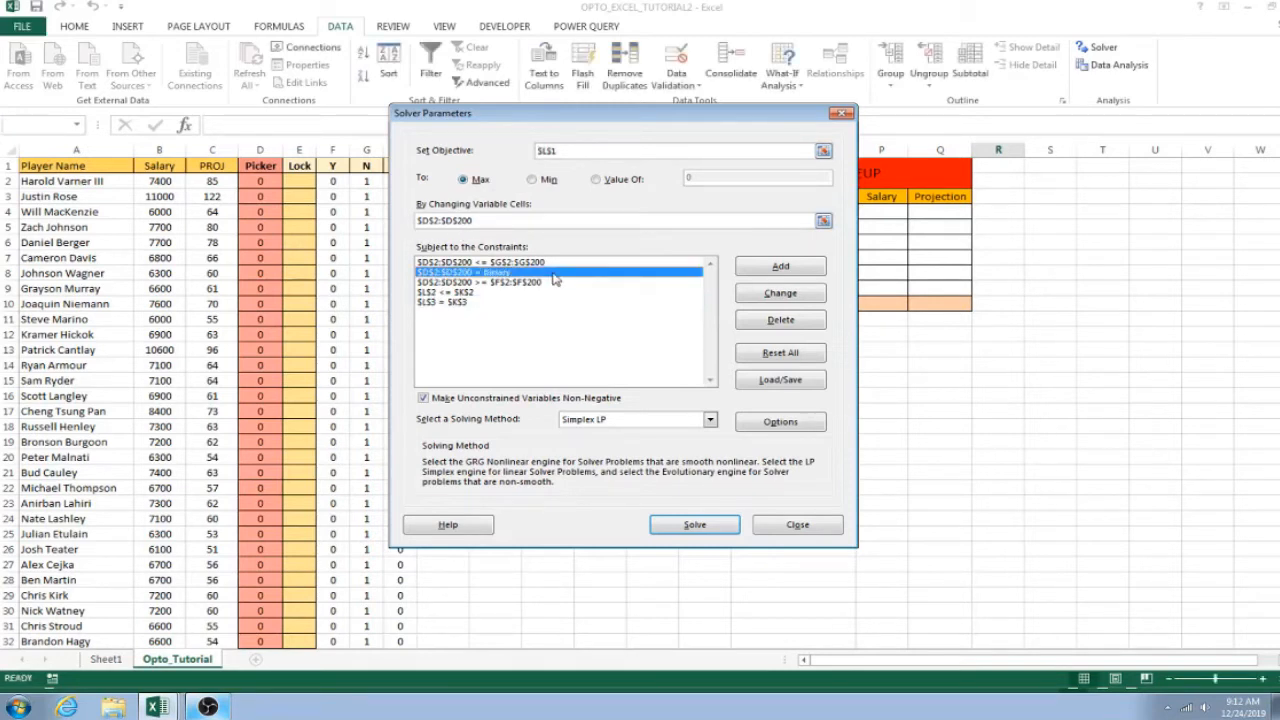
{"action": "left_click", "coordinate": [489, 292]}
{"action": "left_click", "coordinate": [487, 303]}
{"action": "left_click", "coordinate": [488, 293]}
{"action": "left_click", "coordinate": [490, 304]}
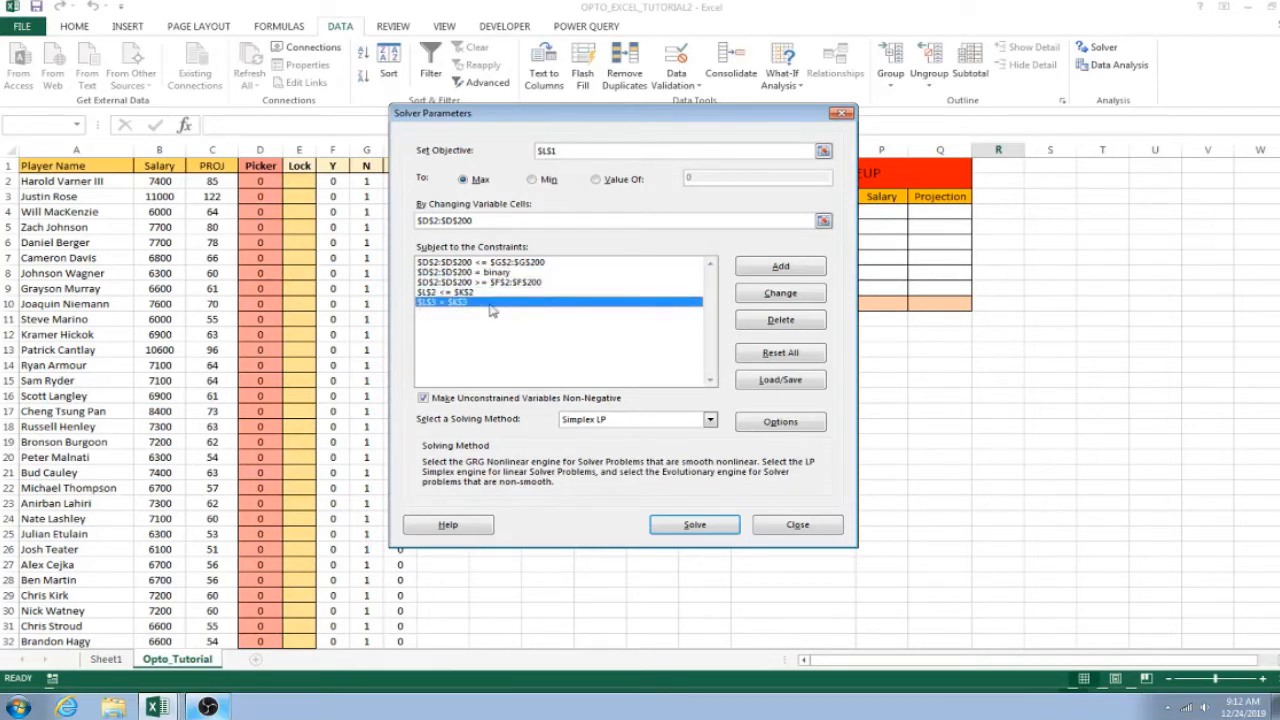
{"action": "left_click", "coordinate": [553, 263]}
{"action": "left_click", "coordinate": [548, 284]}
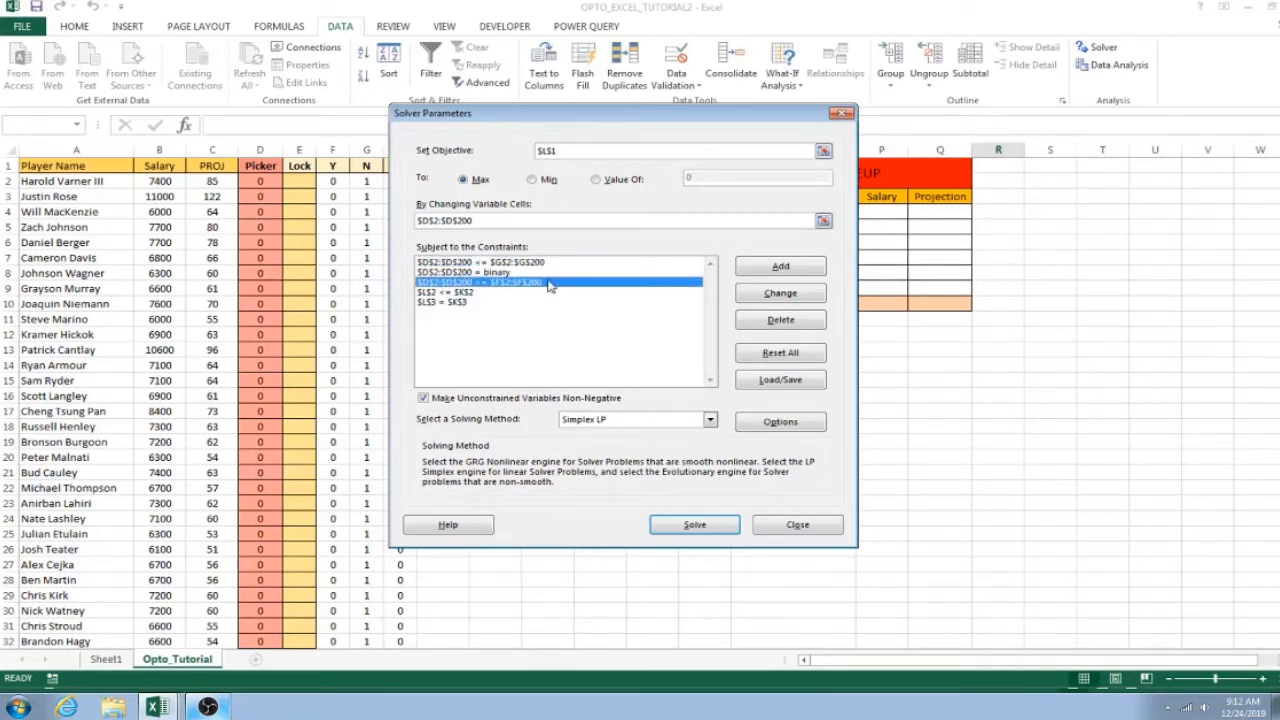
{"action": "left_click", "coordinate": [553, 263]}
{"action": "left_click", "coordinate": [553, 283]}
{"action": "left_click", "coordinate": [545, 293]}
{"action": "left_click", "coordinate": [543, 303]}
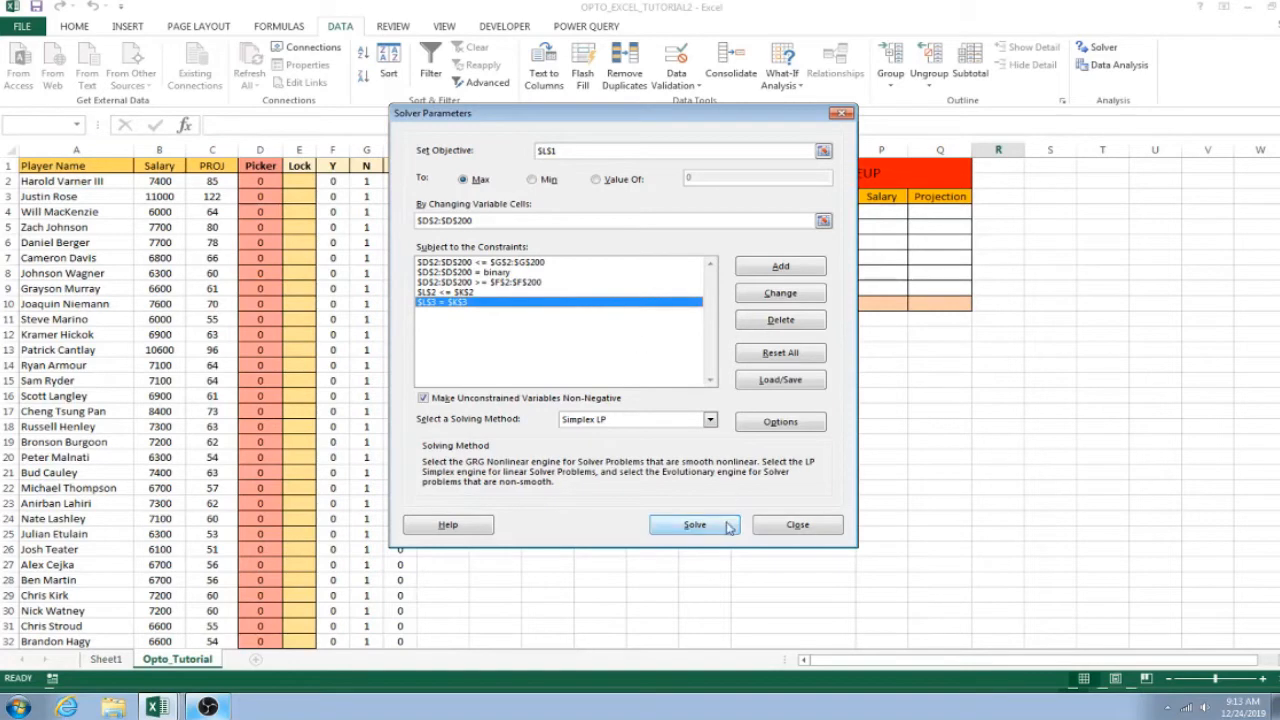
{"action": "left_click", "coordinate": [797, 525]}
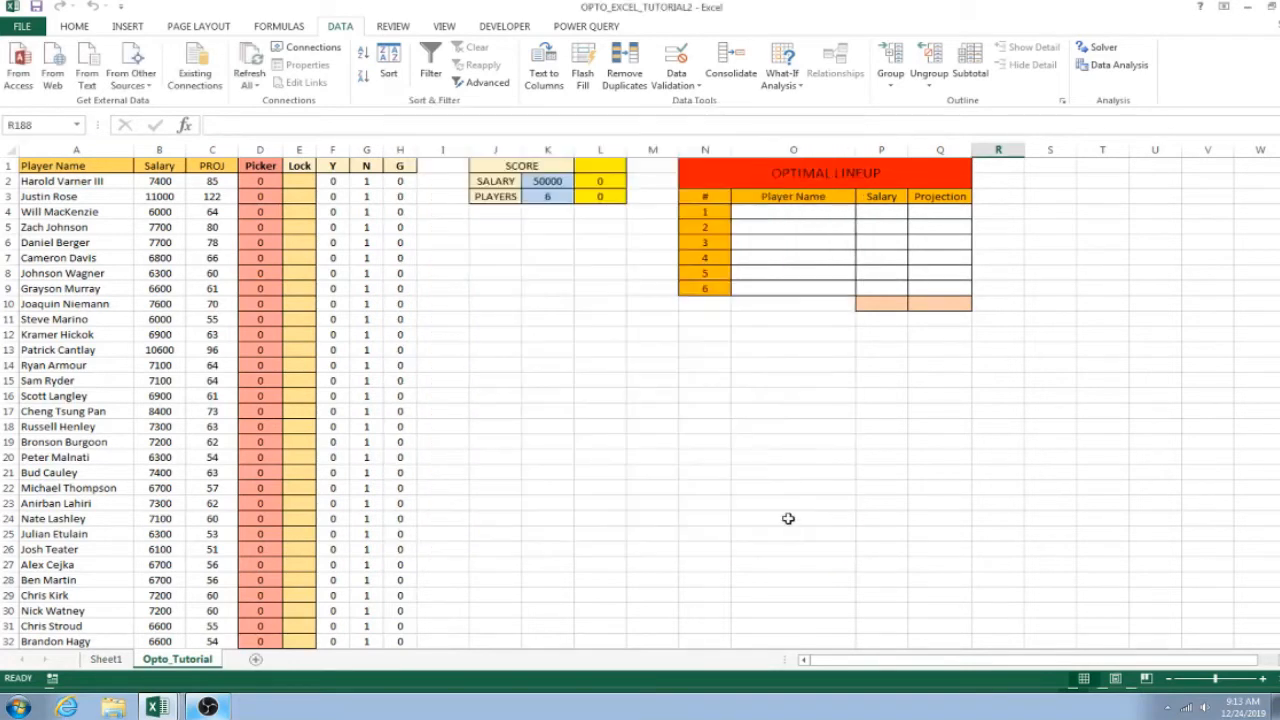
Save the workbook under its existing name
{"action": "left_click", "coordinate": [547, 349]}
{"action": "left_click", "coordinate": [21, 26]}
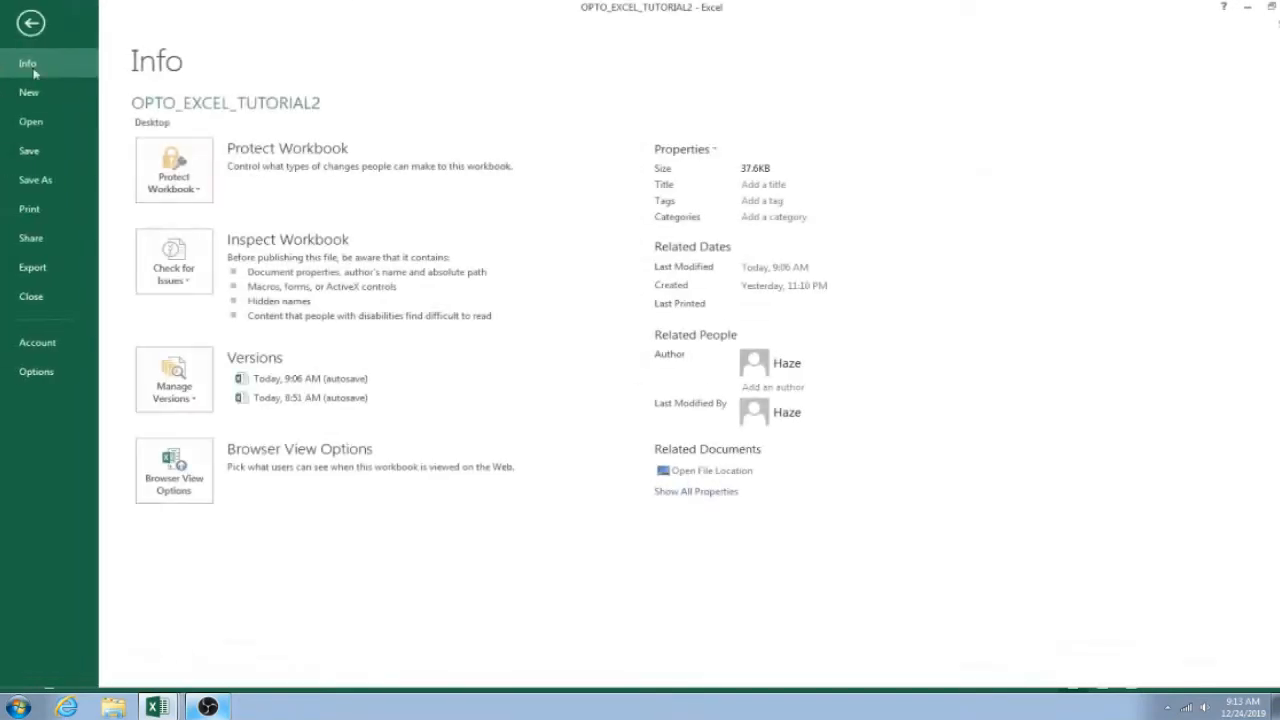
{"action": "left_click", "coordinate": [33, 150]}
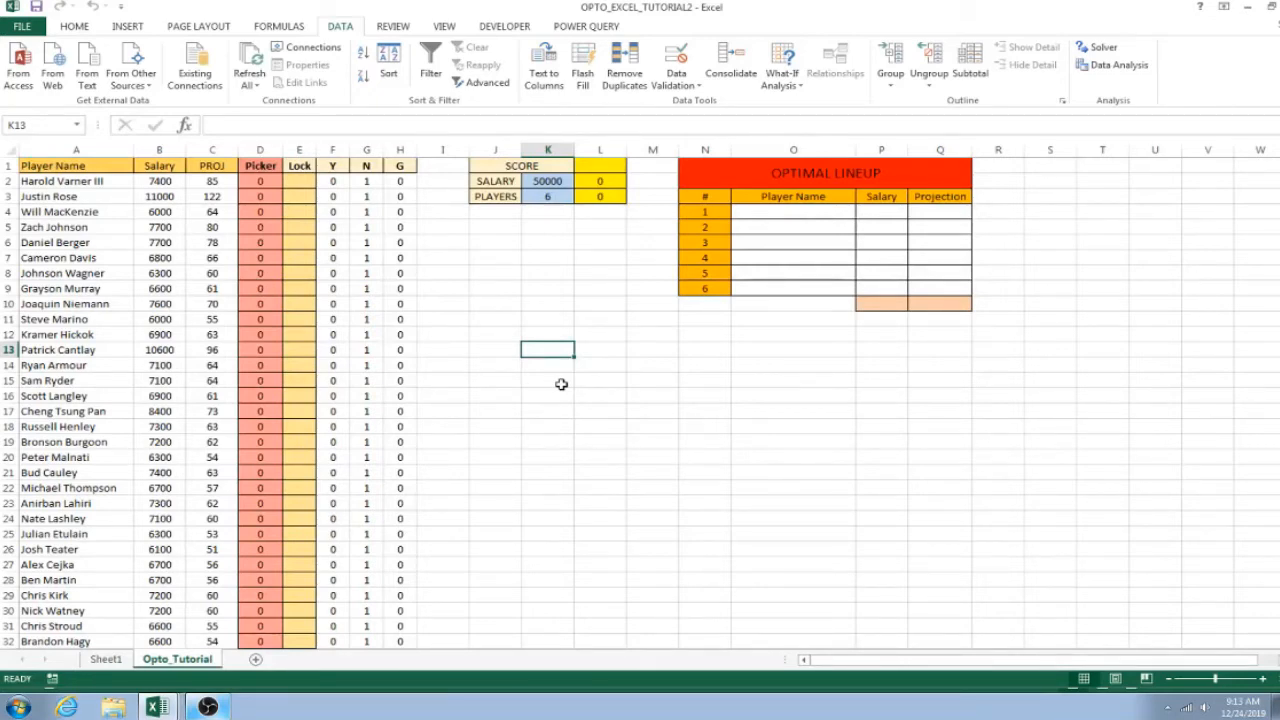
{"action": "scroll", "coordinate": [561, 384], "scroll_direction": "down", "scroll_amount": 5}
{"action": "scroll", "coordinate": [561, 384], "scroll_direction": "up", "scroll_amount": 5}
{"action": "scroll", "coordinate": [561, 384], "scroll_direction": "up", "scroll_amount": 1}
{"action": "left_click", "coordinate": [208, 708]}
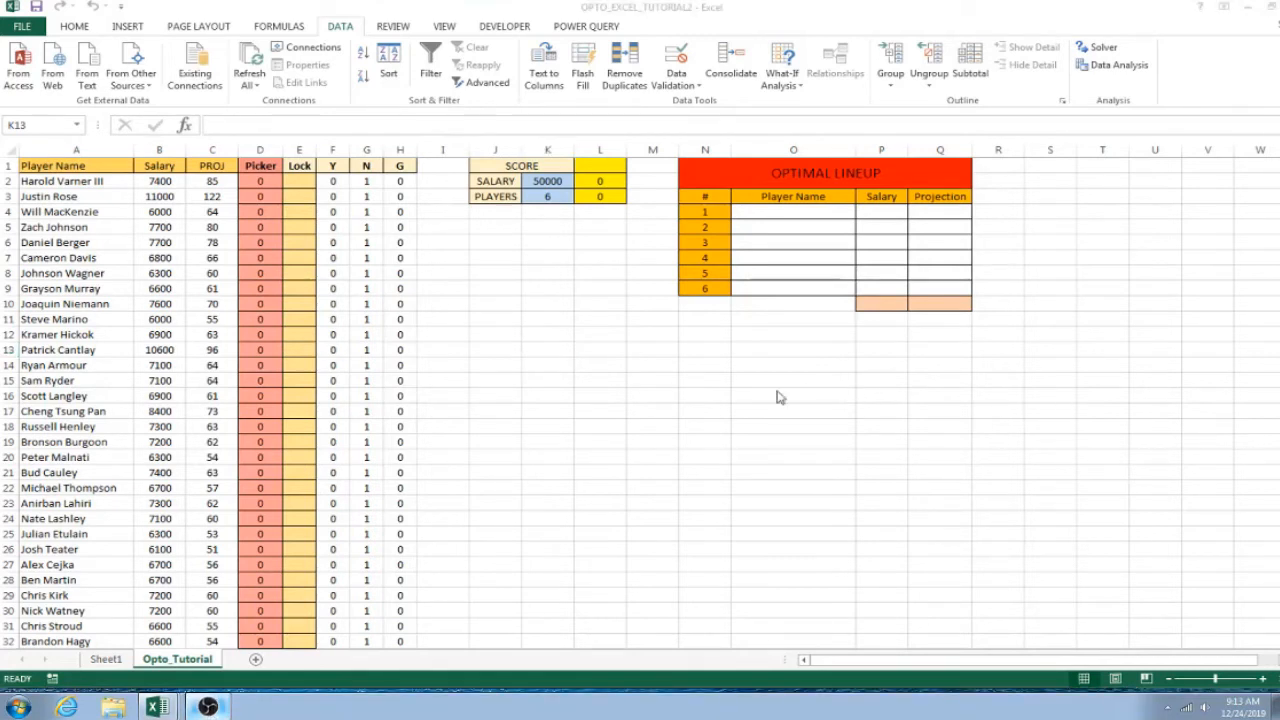
{"action": "left_click", "coordinate": [752, 386]}
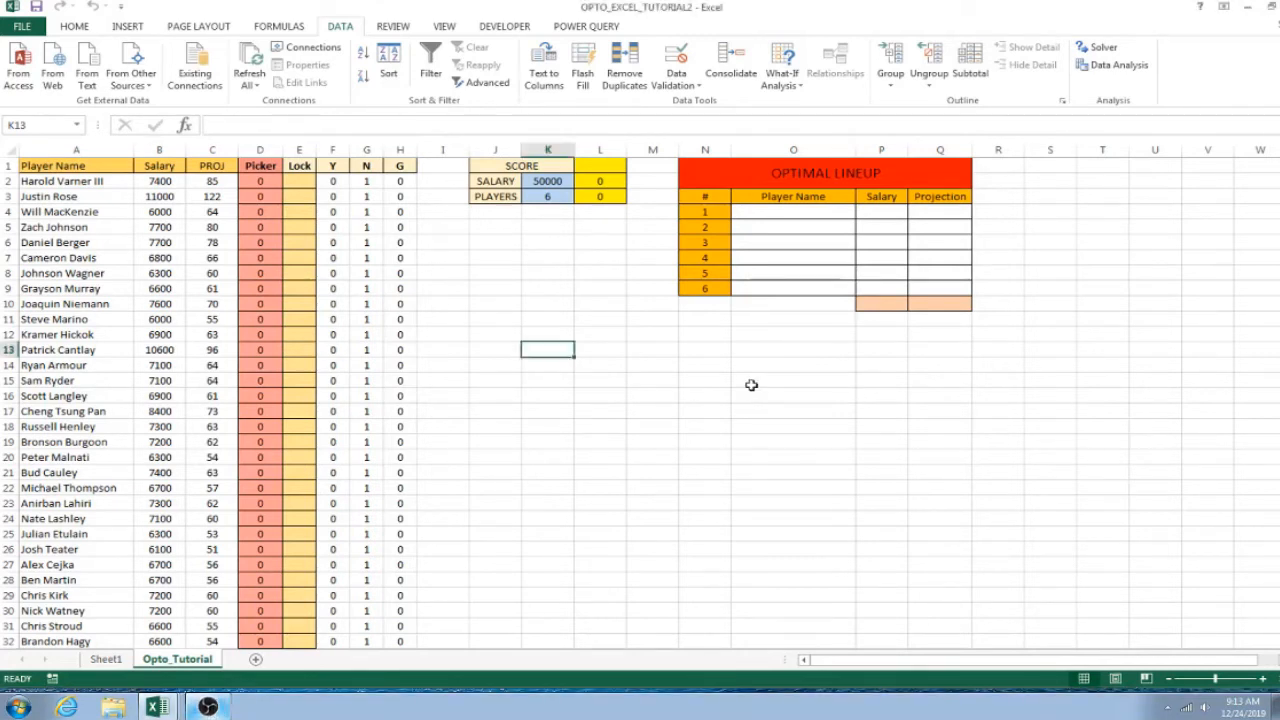
Try to solve the lineup model with Solver and close the Solver parameters
{"action": "left_click", "coordinate": [1100, 50]}
{"action": "left_click_drag", "start_coordinate": [658, 125], "coordinate": [672, 117]}
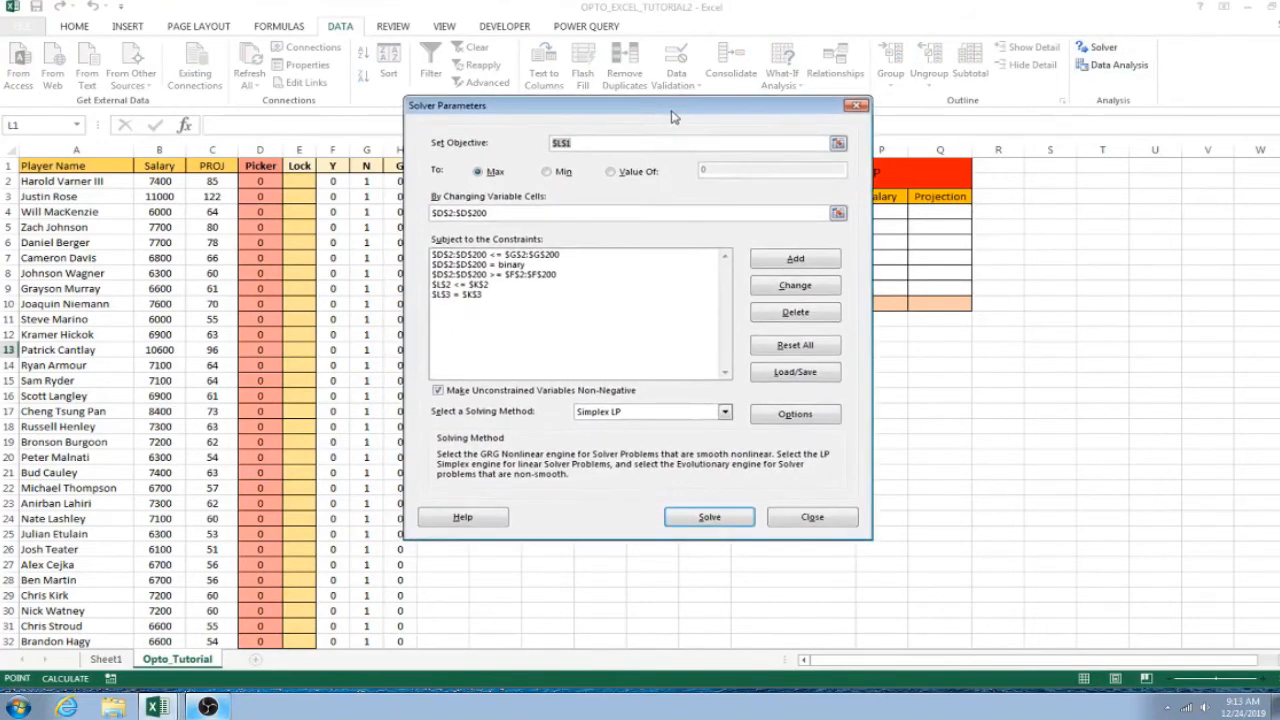
{"action": "left_click", "coordinate": [709, 517]}
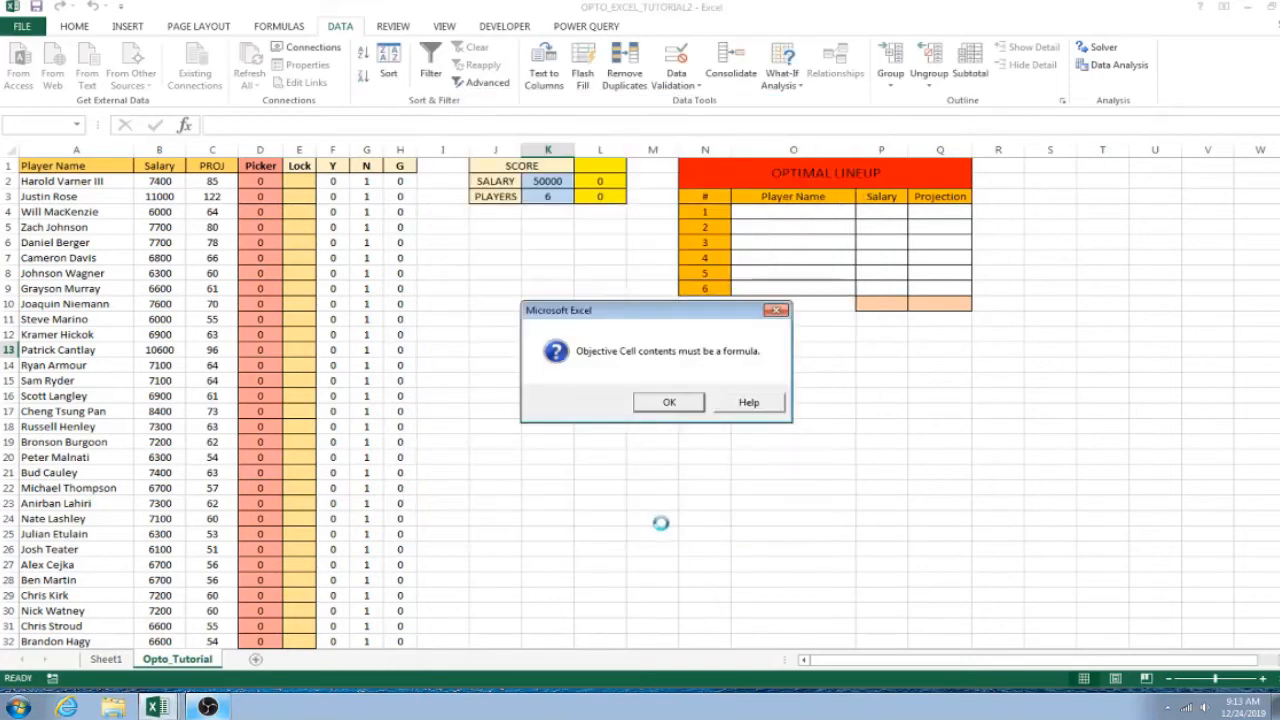
{"action": "left_click", "coordinate": [669, 403]}
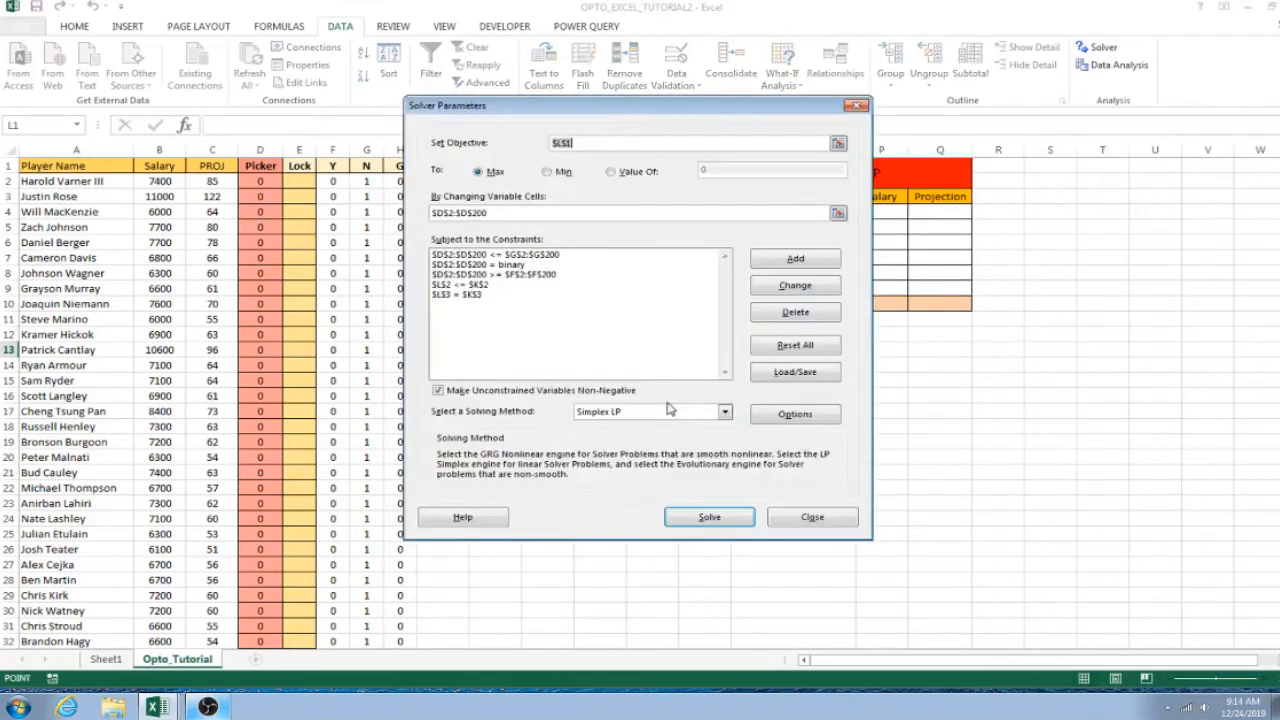
{"action": "left_click", "coordinate": [800, 518]}
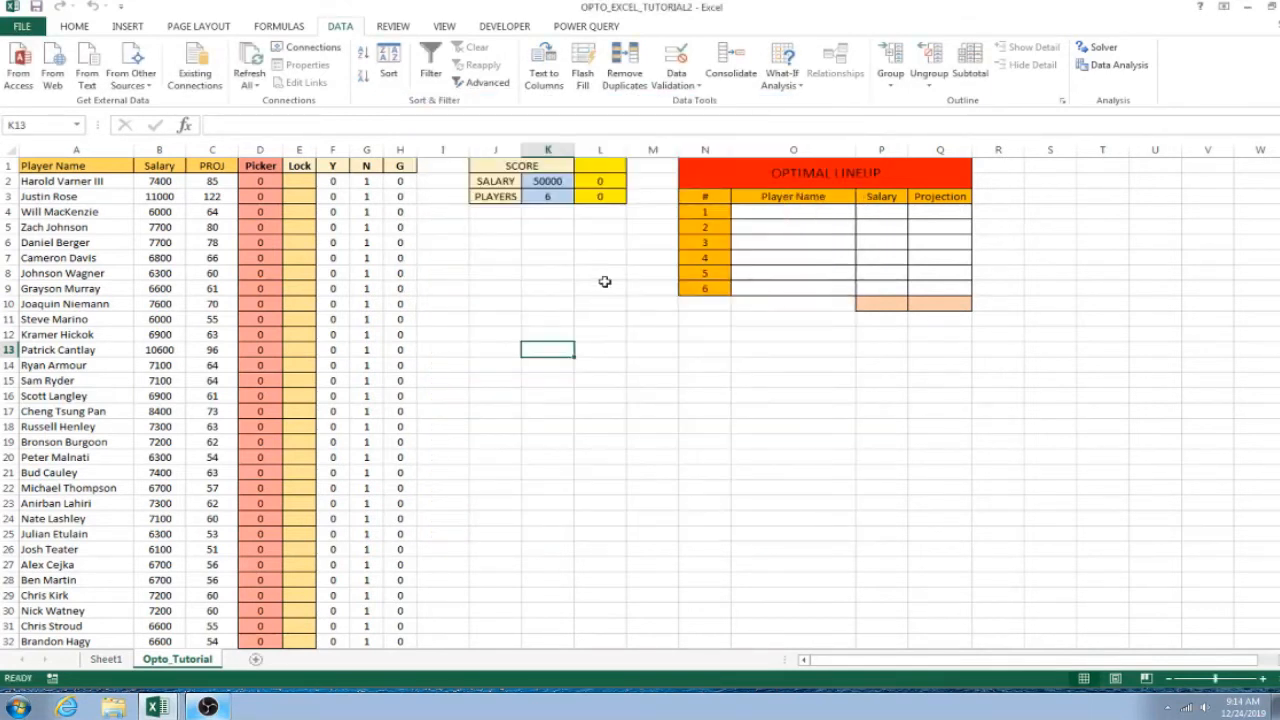
Copy the SUMPRODUCT formula text from the salary total cell L2, leaving that cell's formula as it is
{"action": "left_click", "coordinate": [603, 166]}
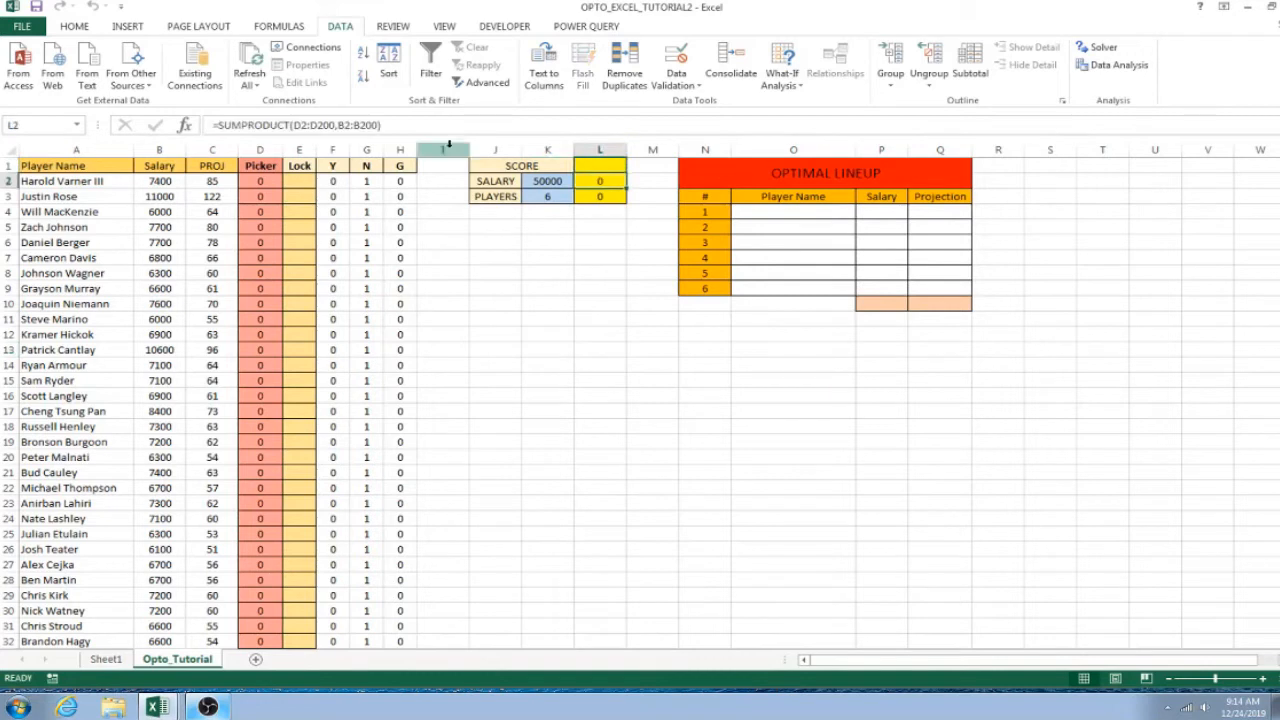
{"action": "double_click", "coordinate": [600, 181]}
{"action": "key", "text": "ctrl+c"}
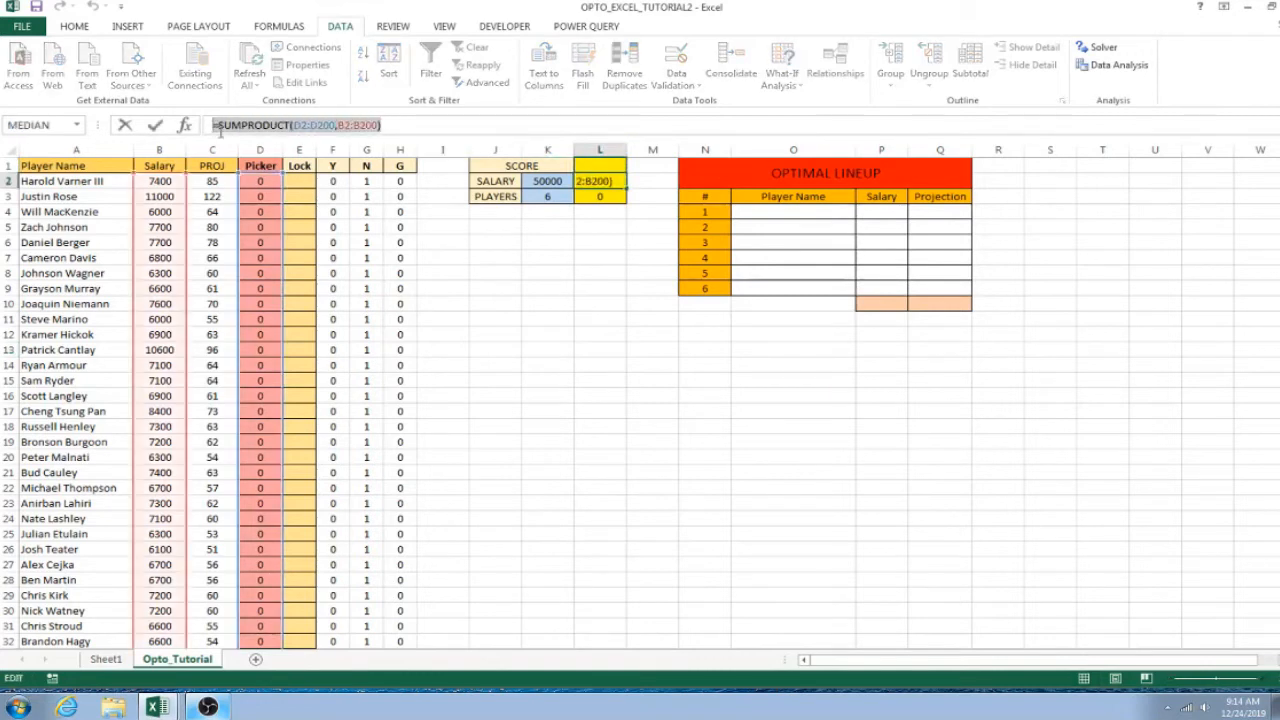
{"action": "key", "text": "Escape"}
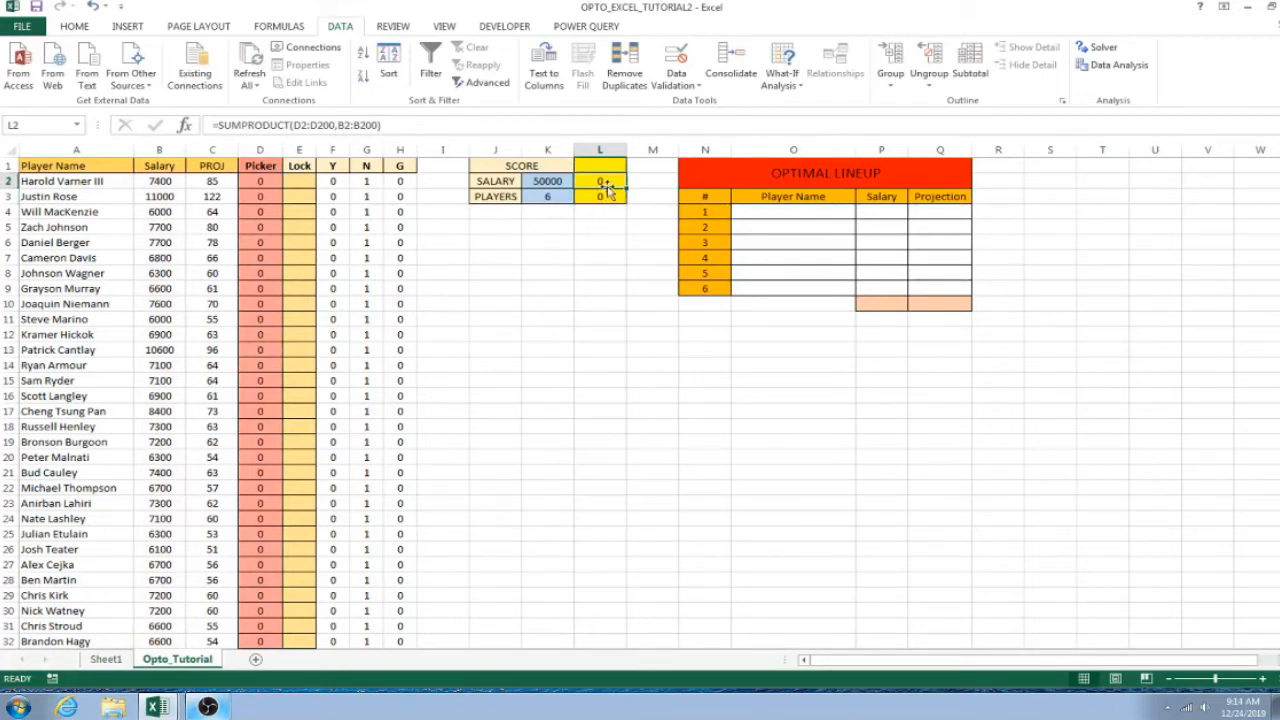
{"action": "left_click_drag", "start_coordinate": [396, 126], "coordinate": [205, 128]}
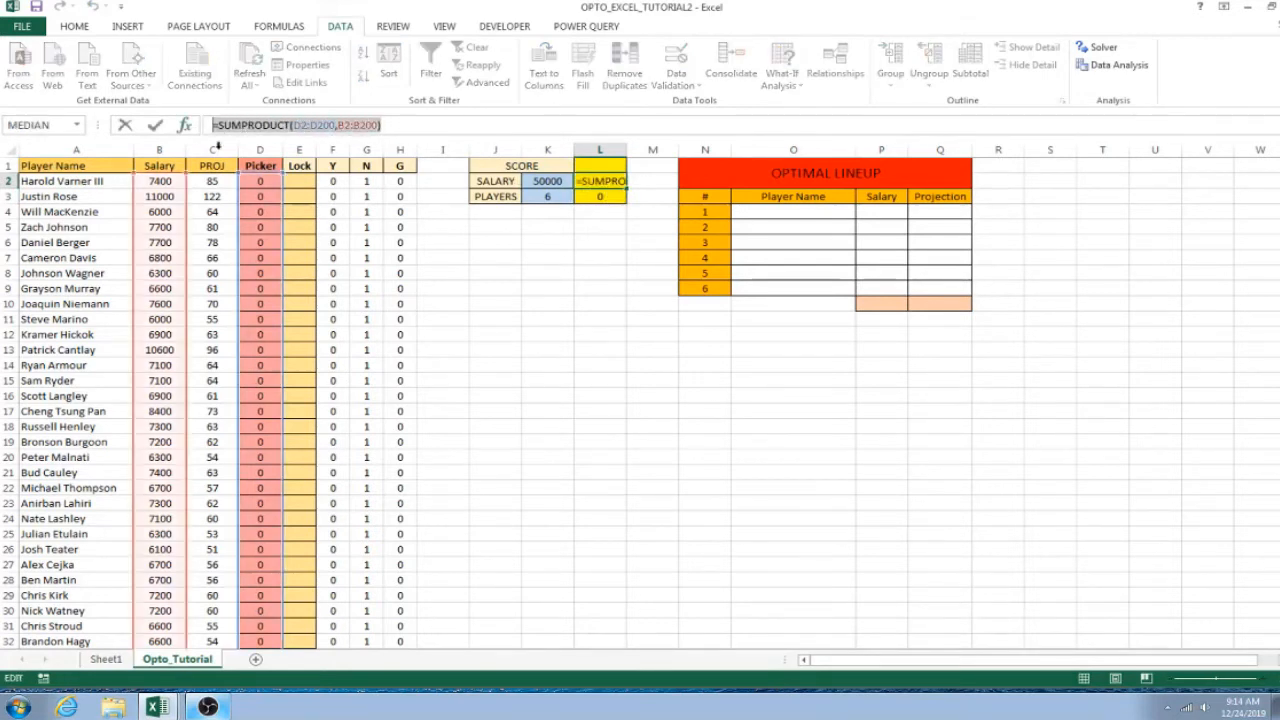
{"action": "key", "text": "ctrl+c"}
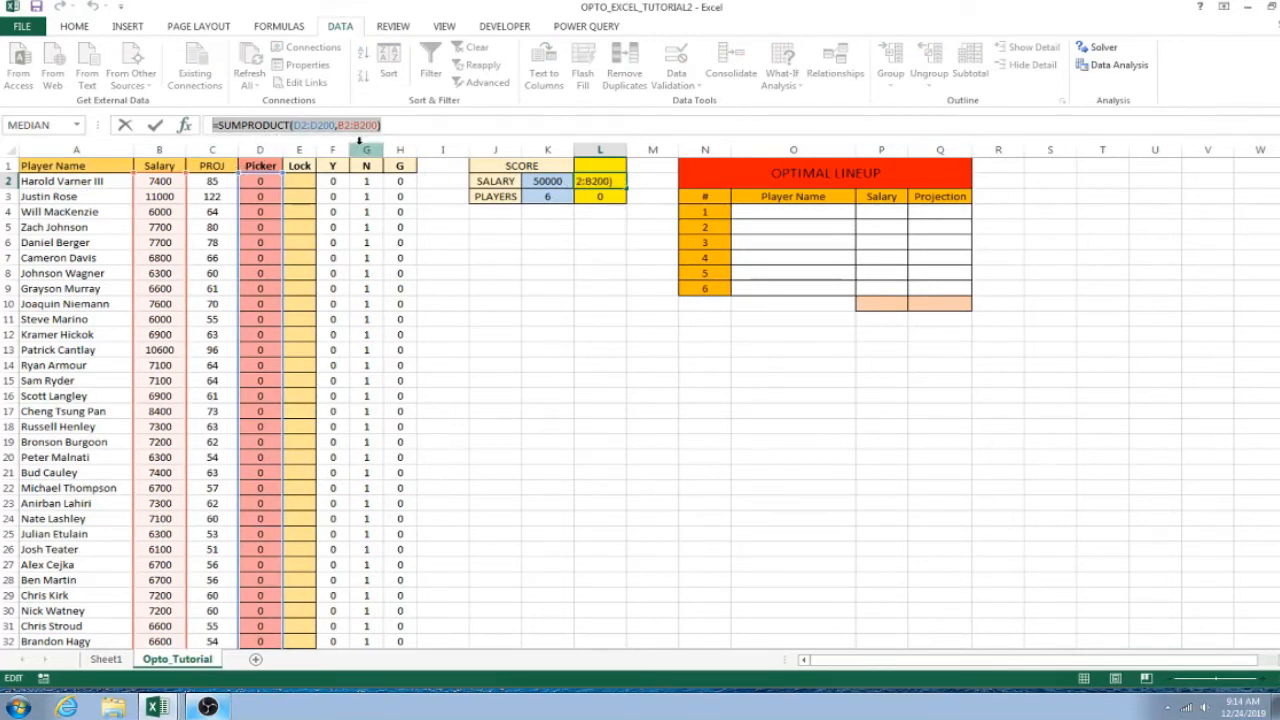
{"action": "key", "text": "Return"}
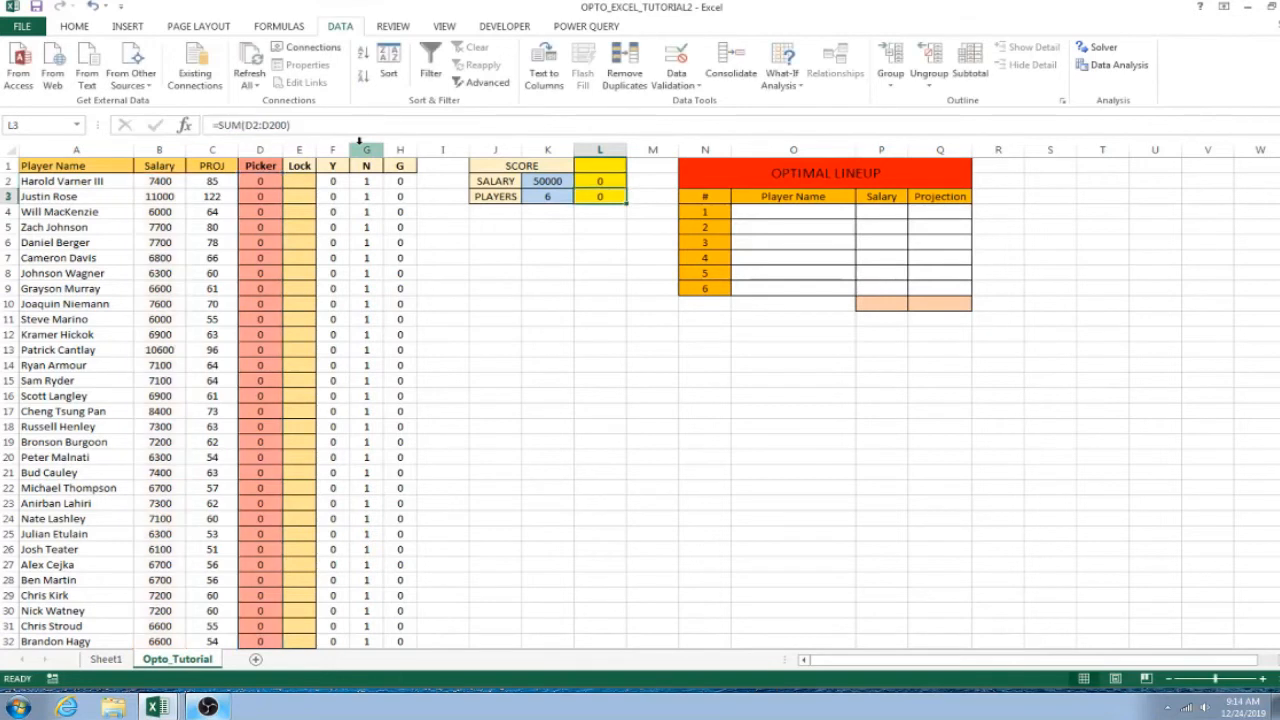
Paste the copied SUMPRODUCT formula into the score cell L1
{"action": "left_click", "coordinate": [603, 166]}
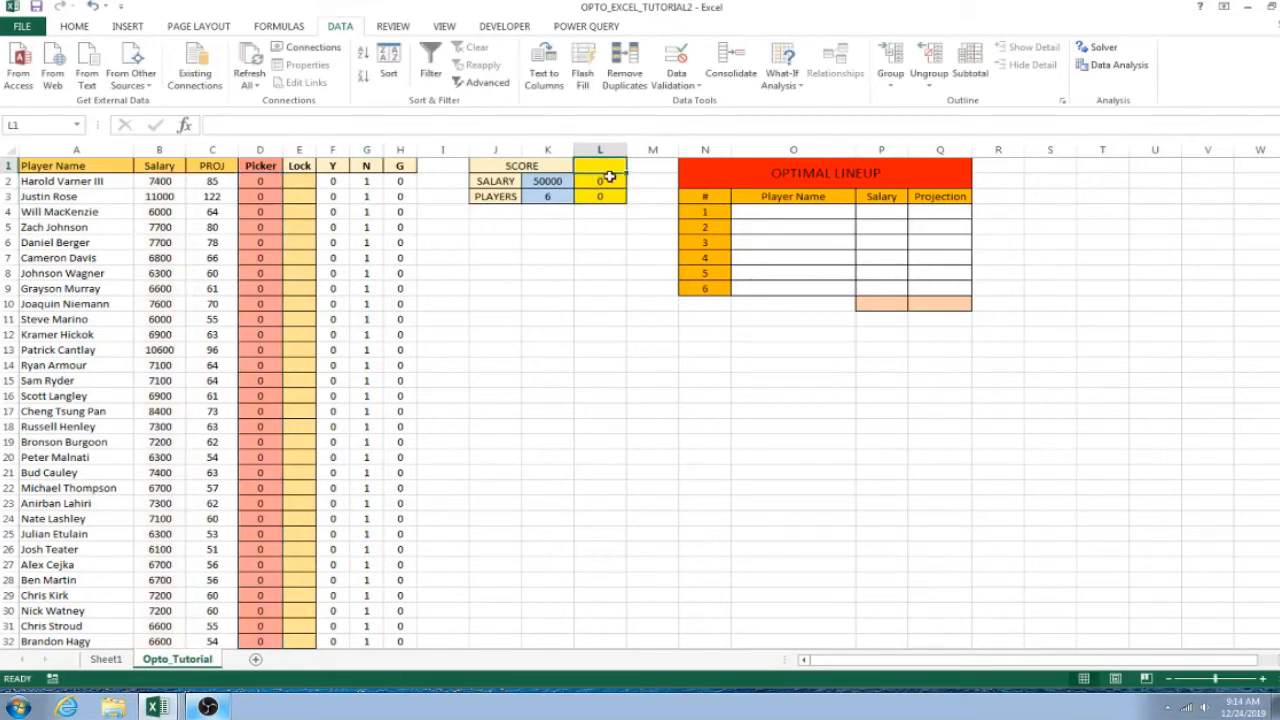
{"action": "left_click", "coordinate": [500, 126]}
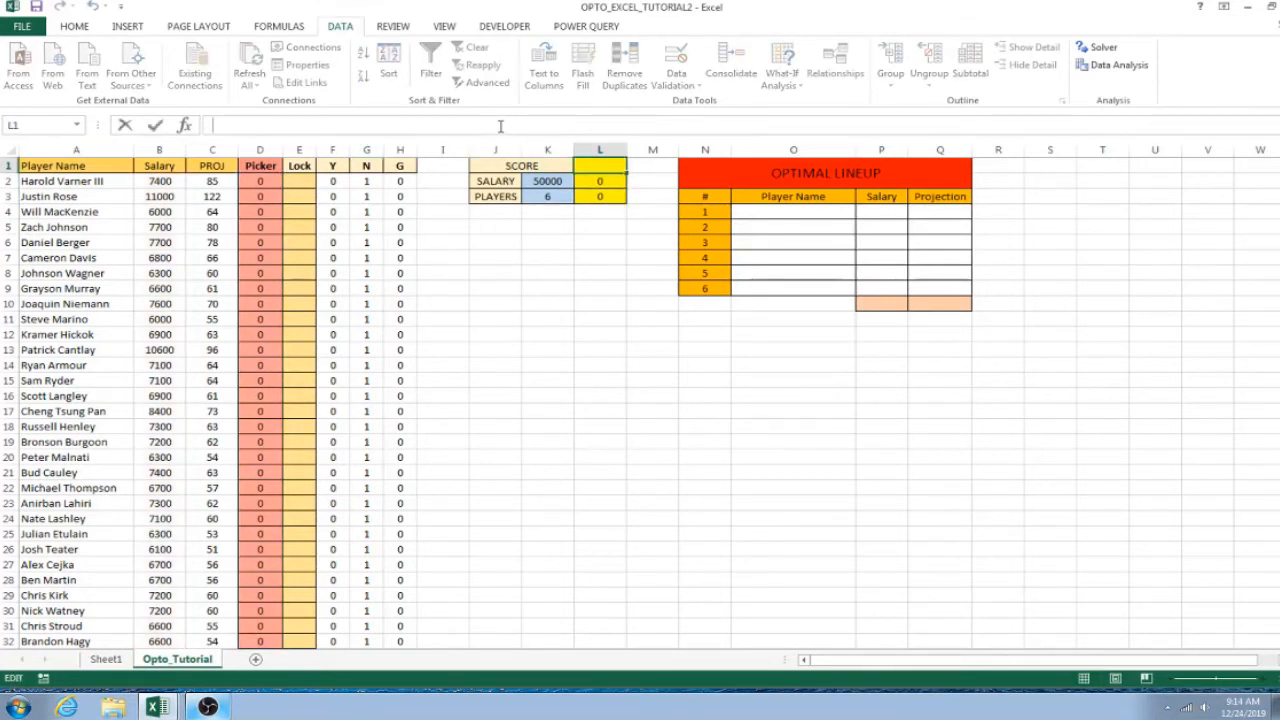
{"action": "key", "text": "ctrl+v"}
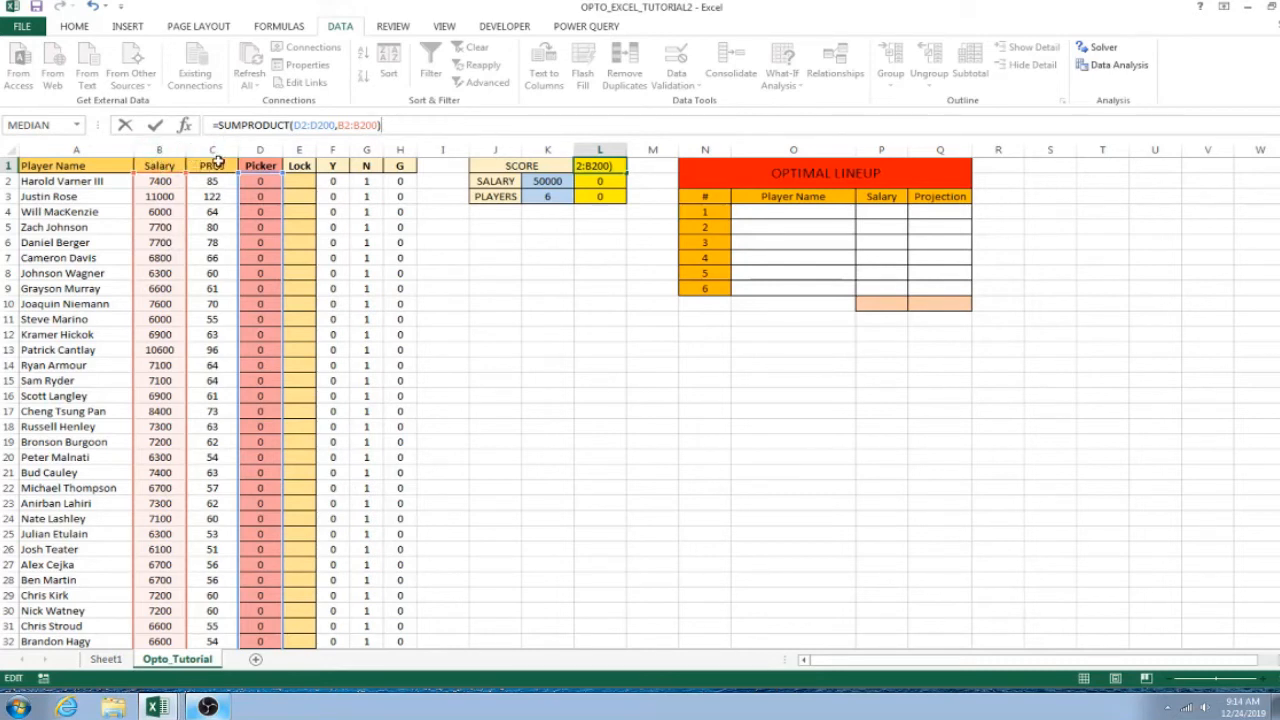
Change the second range in L1's formula to the projections, making it =SUMPRODUCT(D2:D200,C2:C200)
{"action": "left_click", "coordinate": [341, 125]}
{"action": "key", "text": "BackSpace"}
{"action": "type", "text": "C"}
{"action": "left_click", "coordinate": [357, 125]}
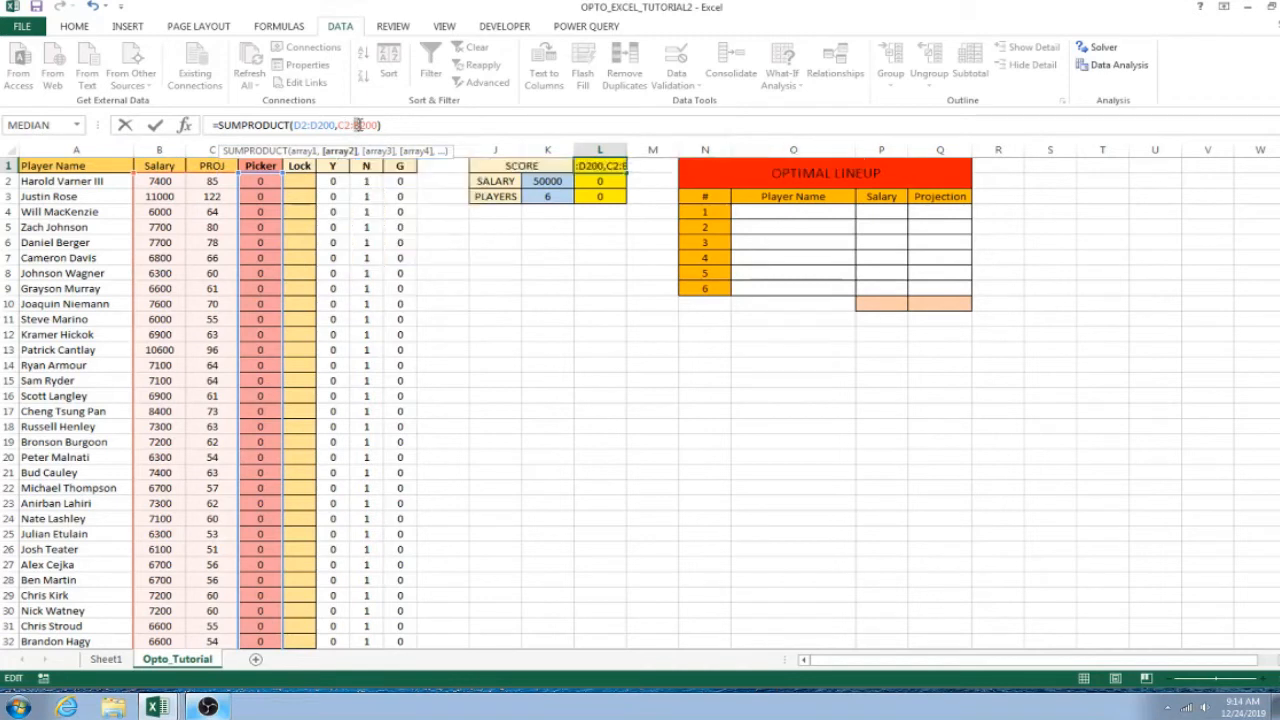
{"action": "key", "text": "BackSpace"}
{"action": "type", "text": "C"}
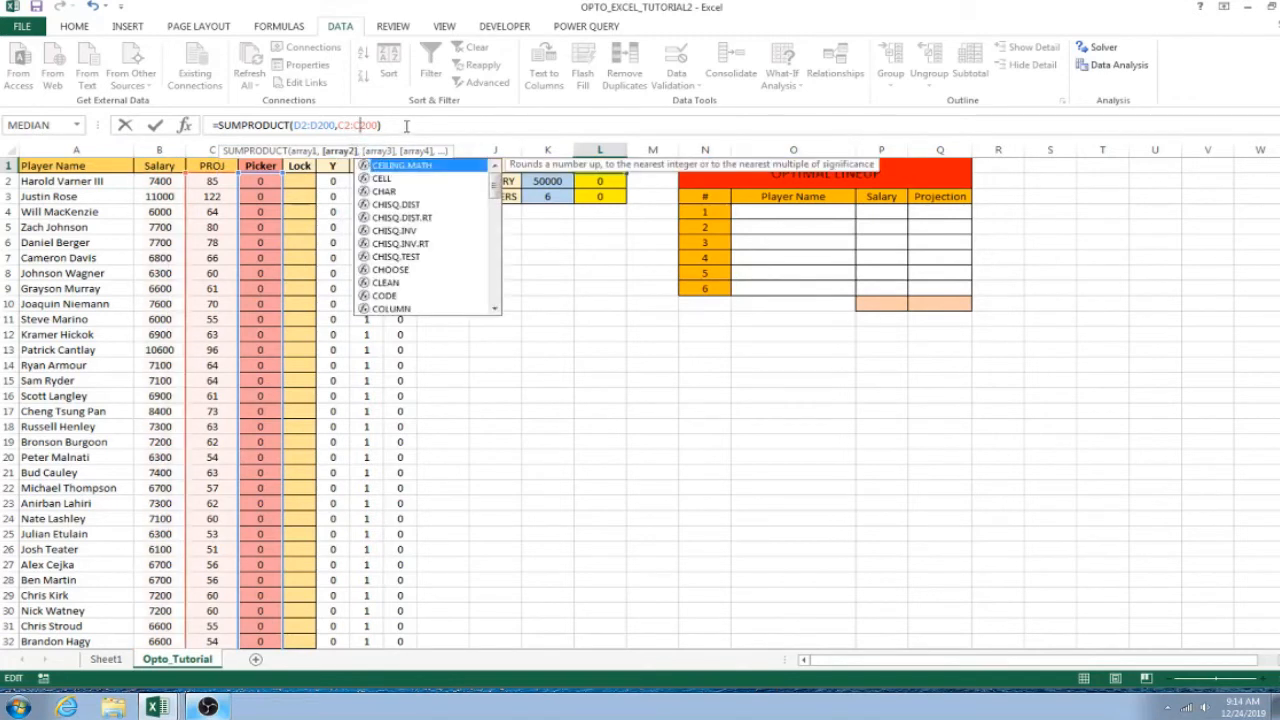
{"action": "left_click", "coordinate": [406, 126]}
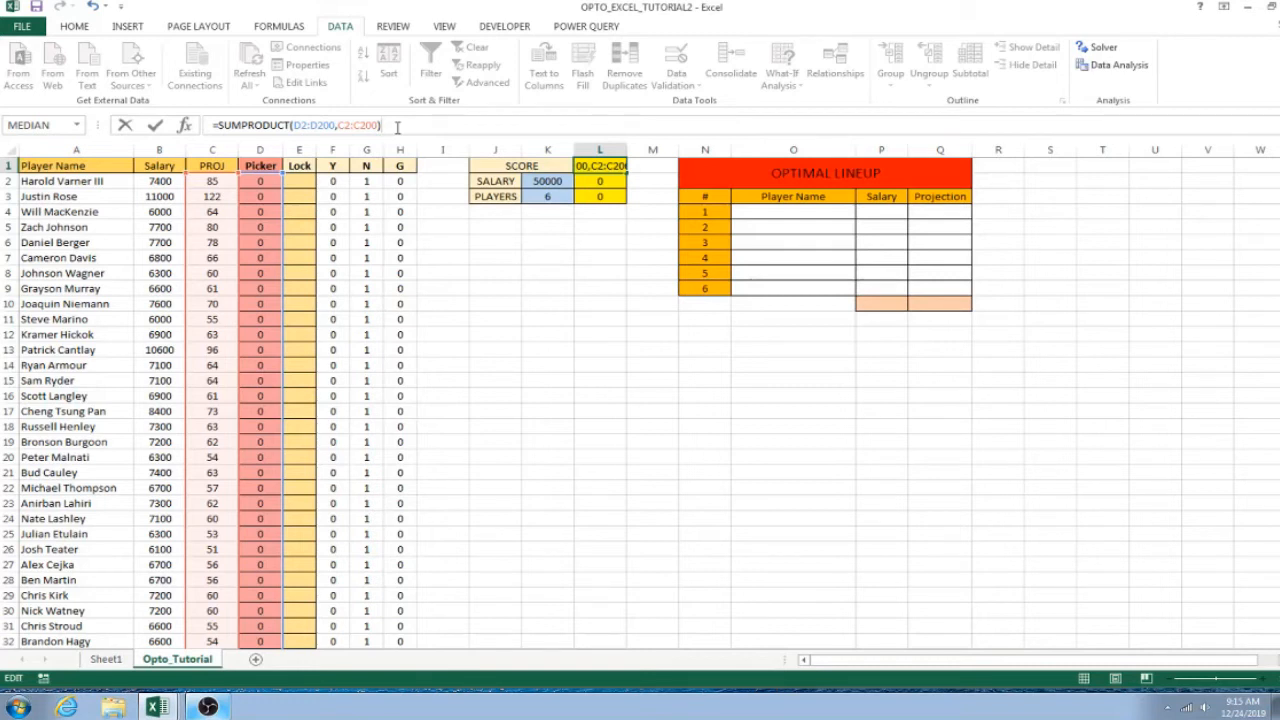
{"action": "key", "text": "Return"}
{"action": "left_click", "coordinate": [600, 258]}
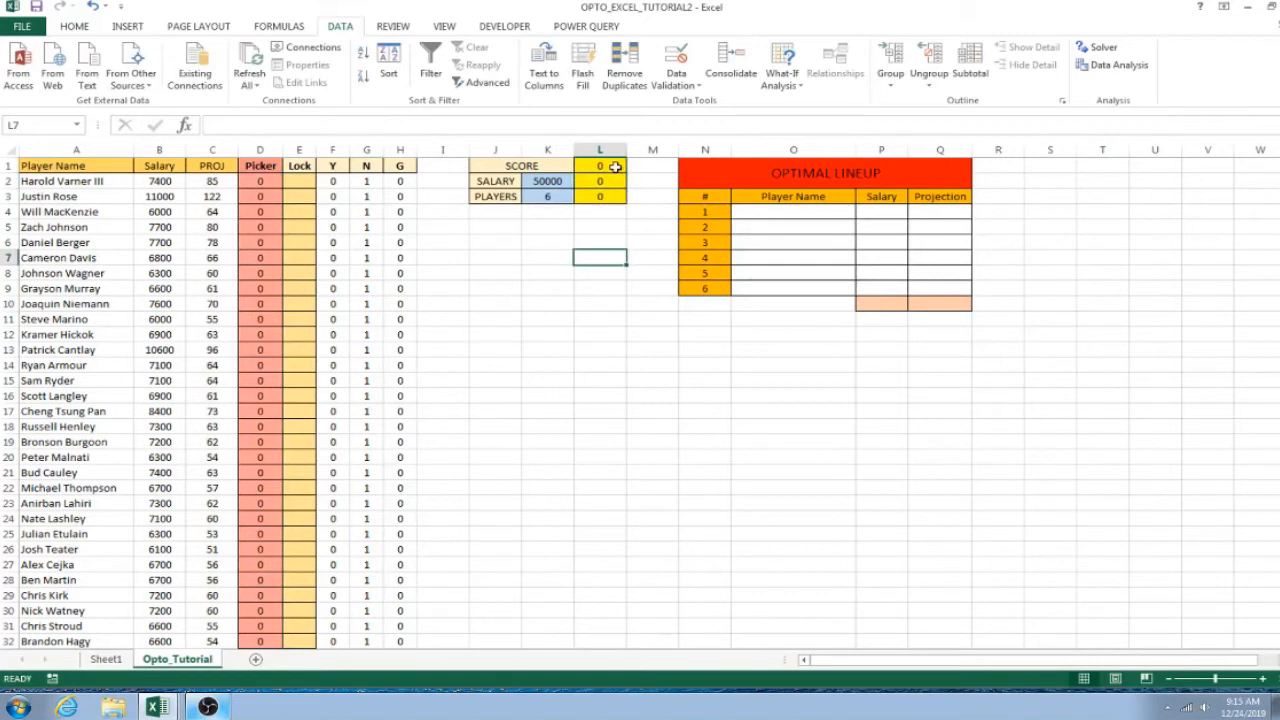
Save the workbook with the new score formula under its existing name
{"action": "left_click", "coordinate": [260, 150]}
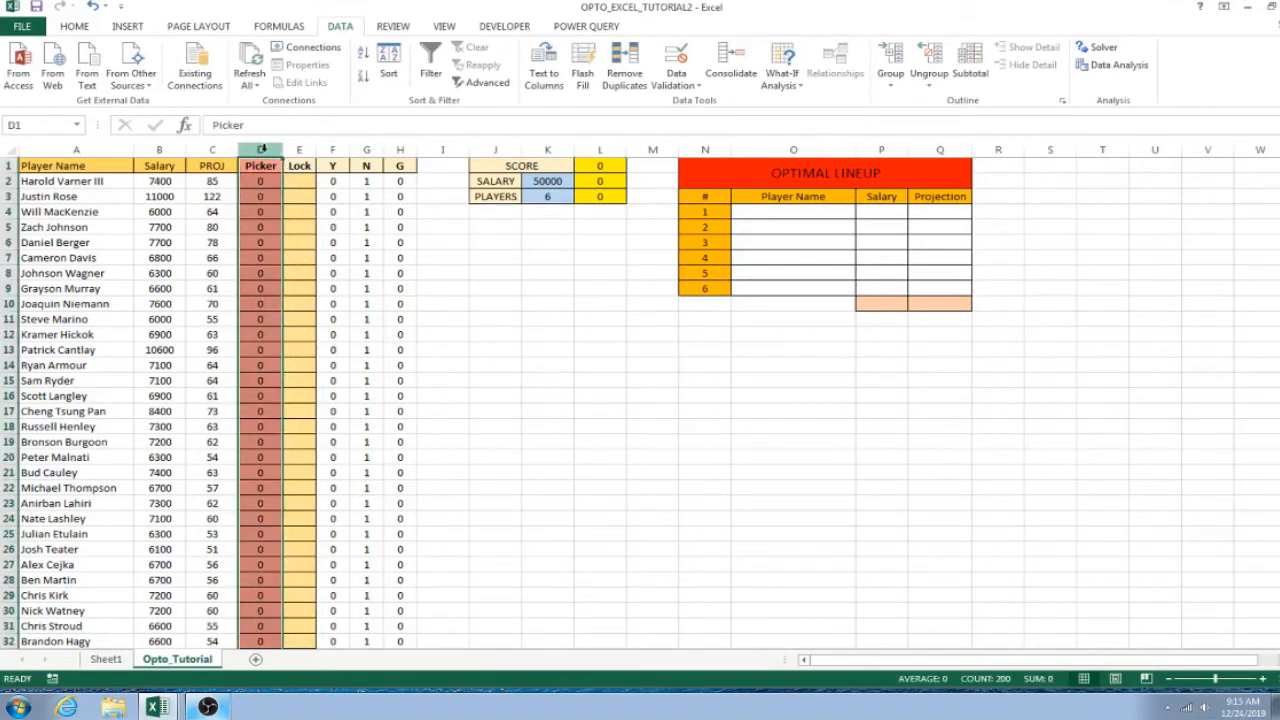
{"action": "left_click", "coordinate": [541, 249]}
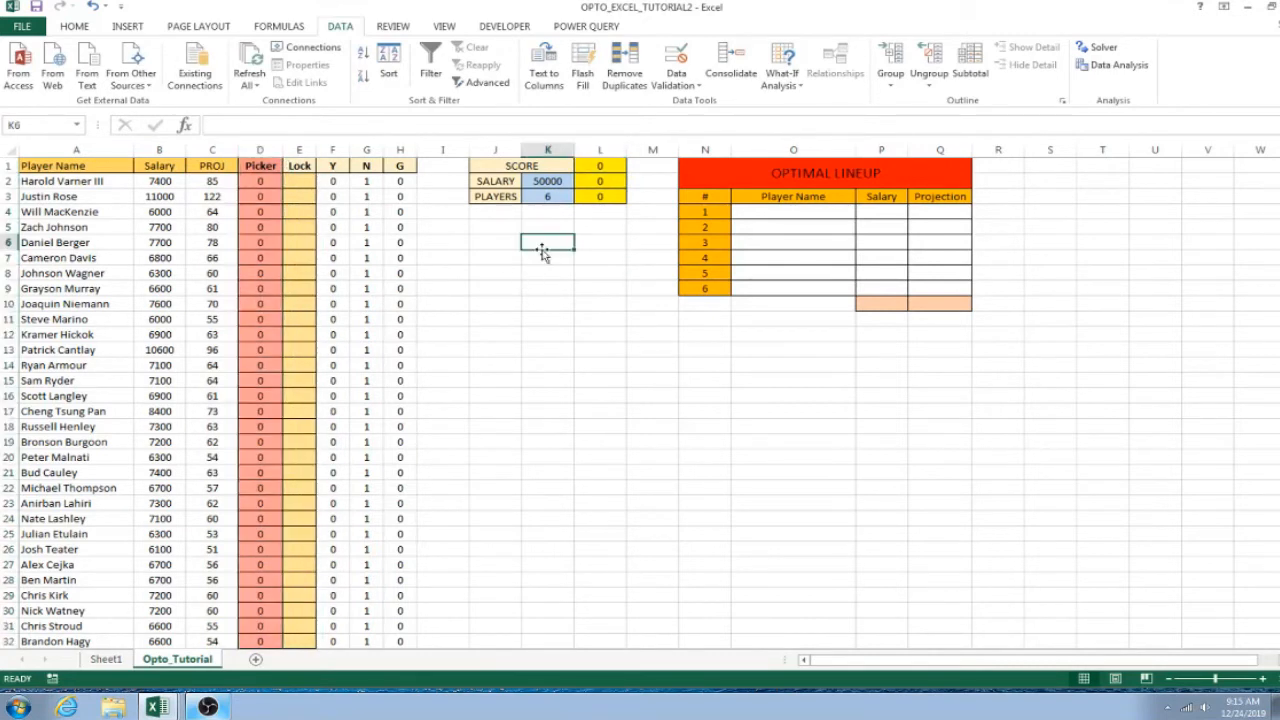
{"action": "left_click", "coordinate": [21, 26]}
{"action": "left_click", "coordinate": [25, 149]}
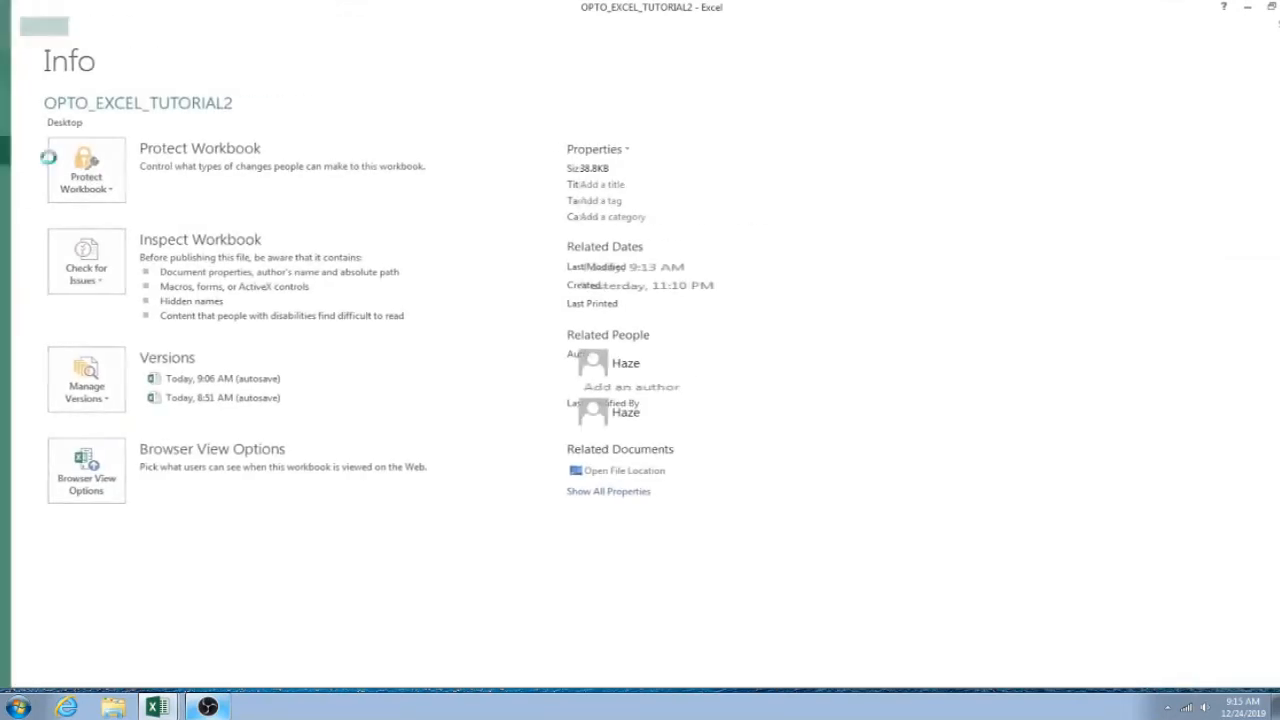
{"action": "left_click", "coordinate": [601, 288]}
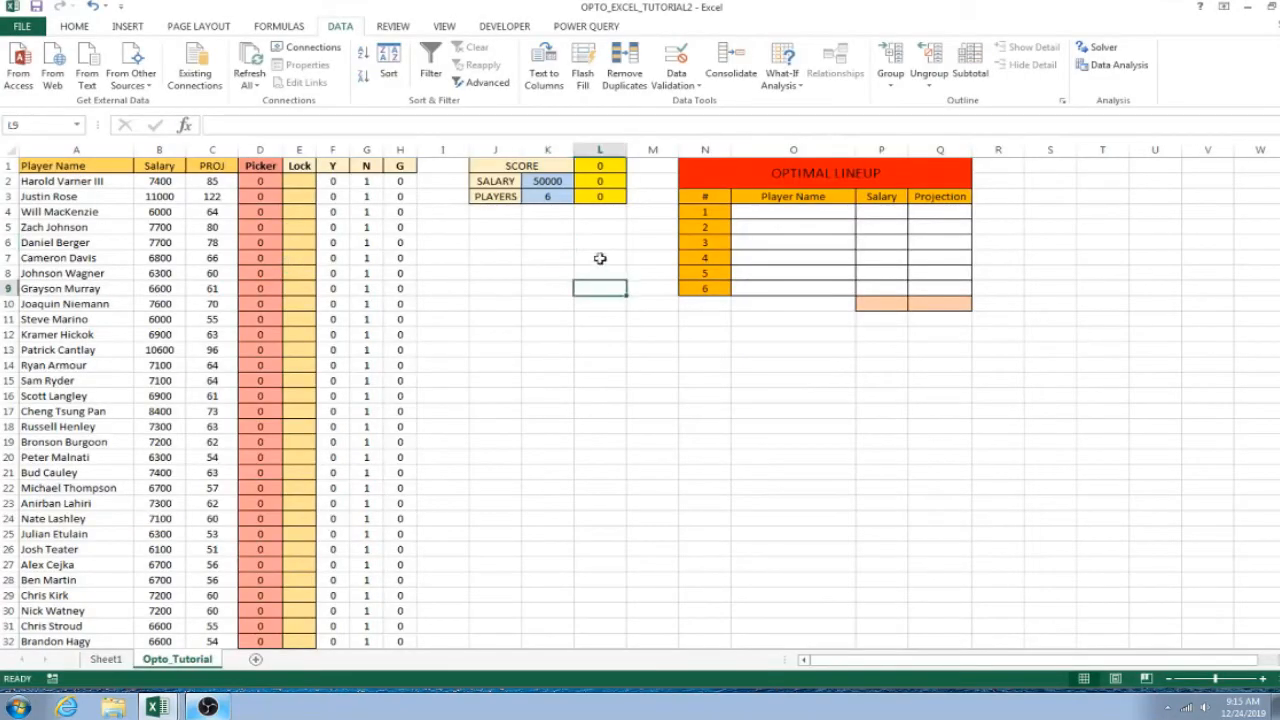
Solve the lineup model with Solver, maximizing L1 with the Simplex LP method, and keep the Solver solution
{"action": "left_click", "coordinate": [1100, 50]}
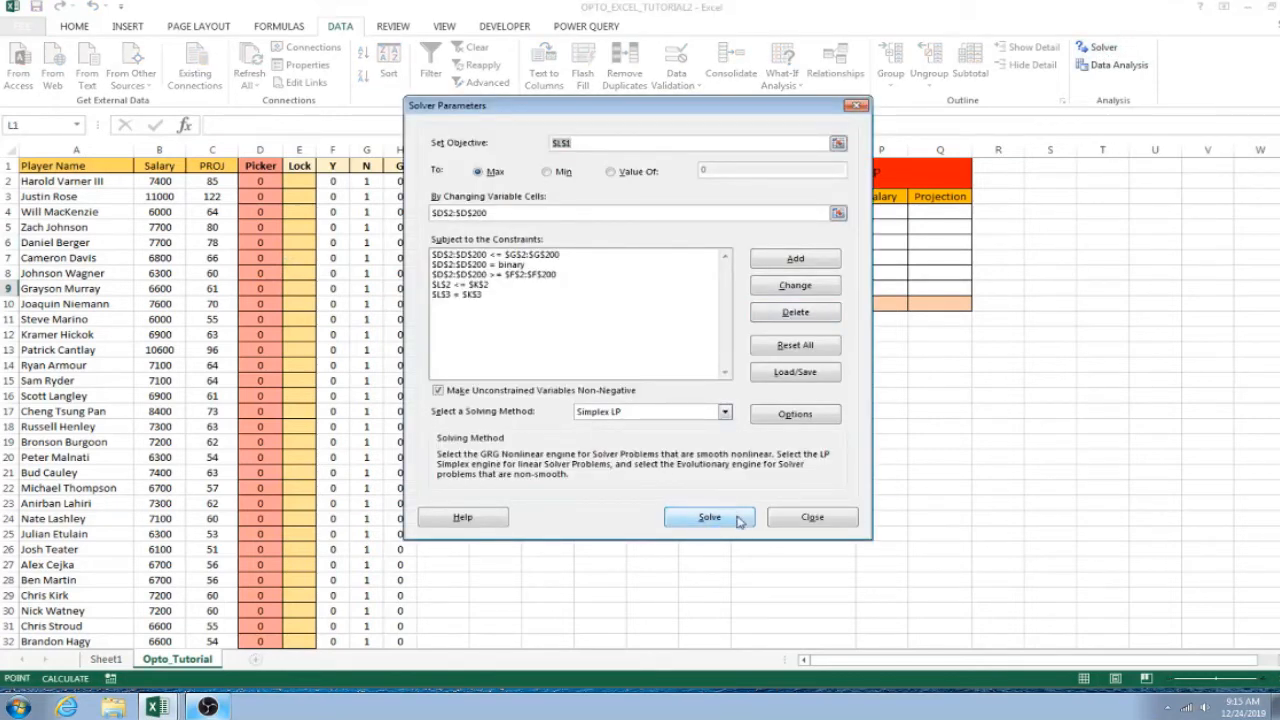
{"action": "left_click", "coordinate": [706, 519]}
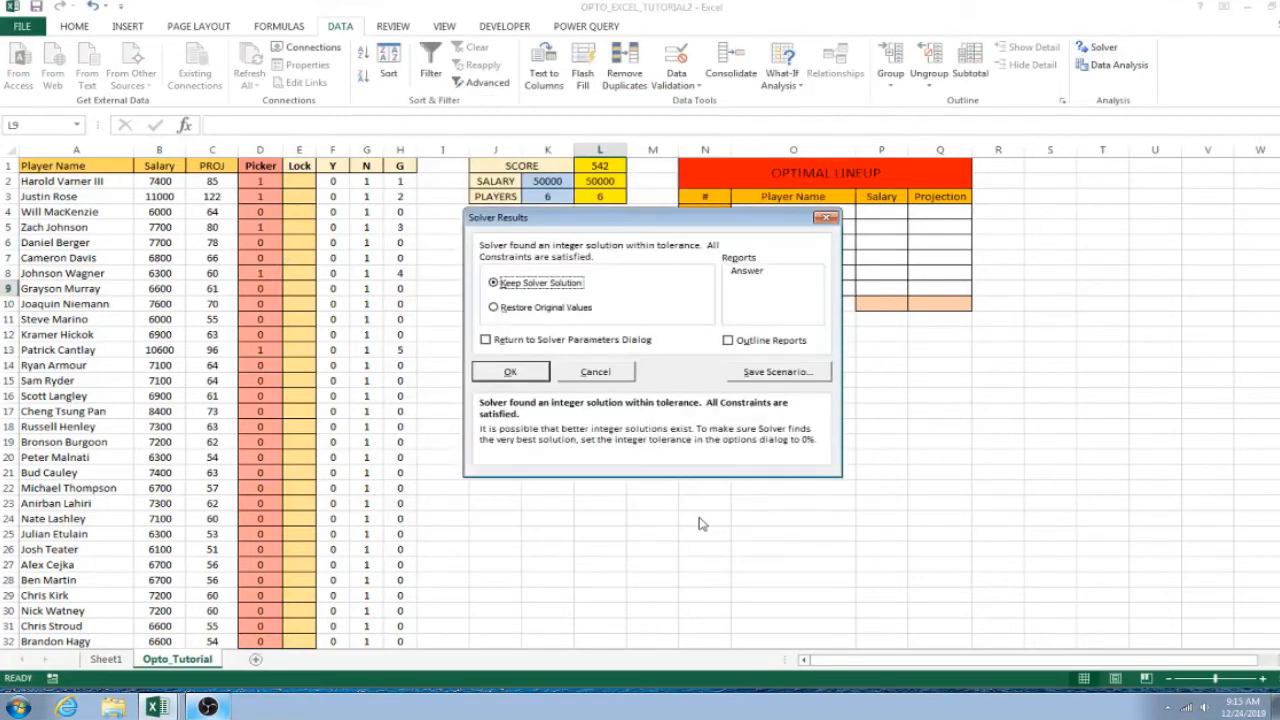
{"action": "left_click_drag", "start_coordinate": [653, 228], "coordinate": [647, 321]}
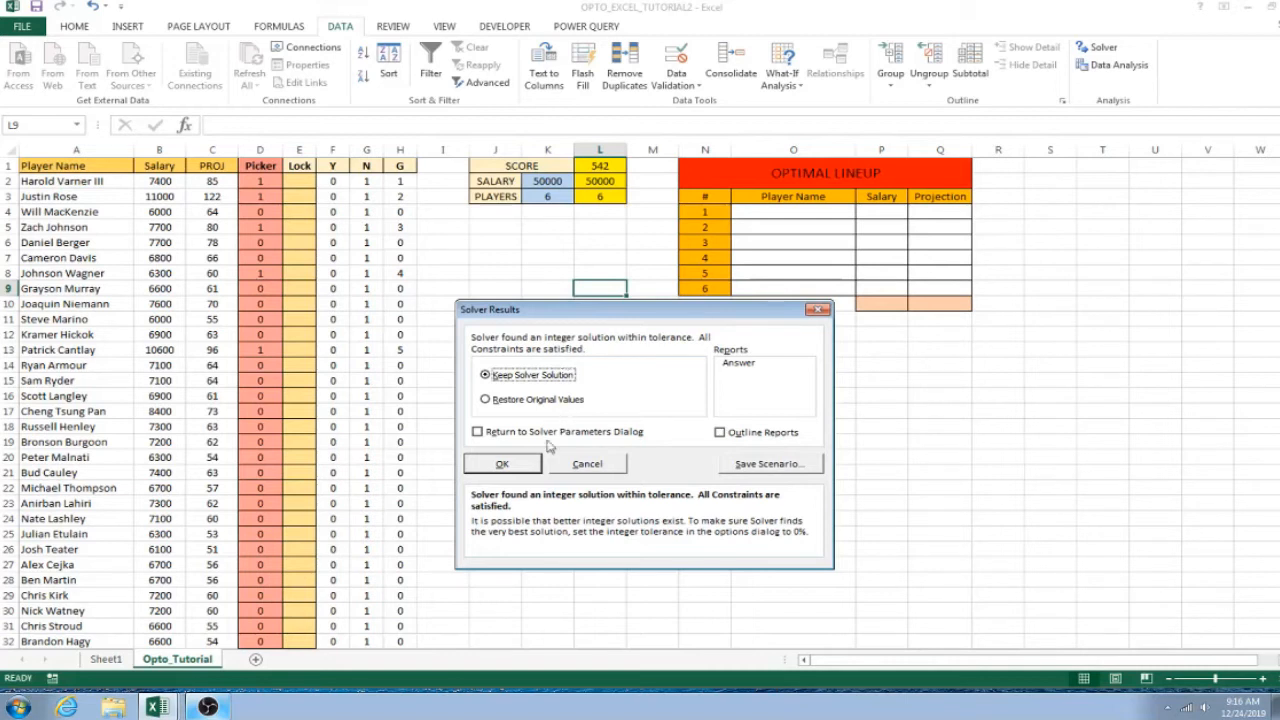
{"action": "left_click", "coordinate": [503, 465]}
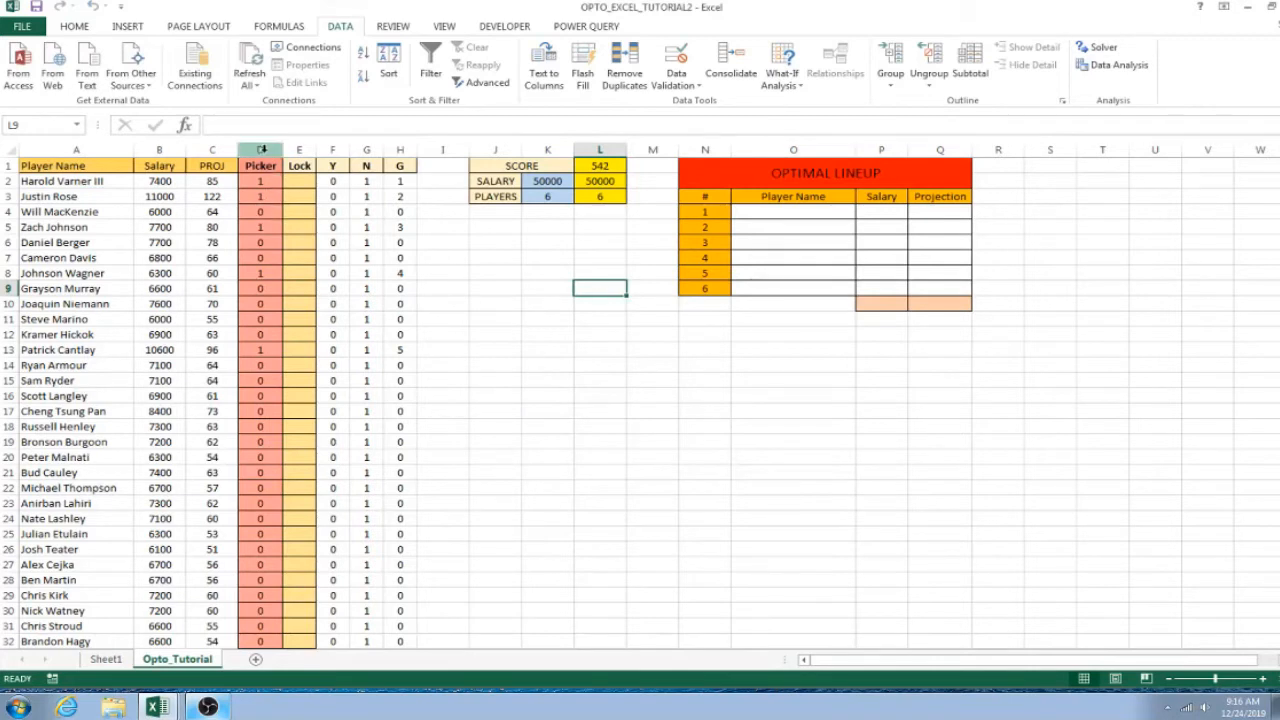
Examine the Picker column down the whole player list to identify each player marked with a 1
{"action": "left_click", "coordinate": [260, 150]}
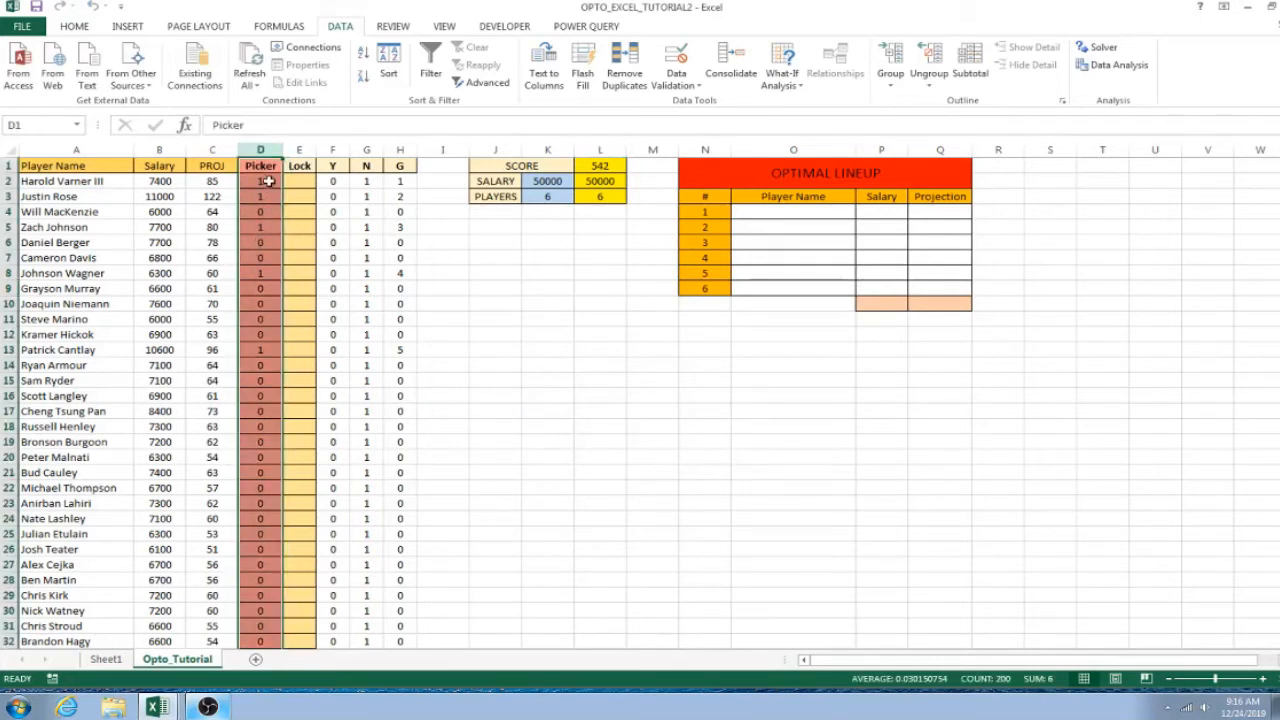
{"action": "left_click", "coordinate": [264, 182]}
{"action": "left_click", "coordinate": [265, 196]}
{"action": "left_click", "coordinate": [271, 182]}
{"action": "left_click", "coordinate": [271, 196]}
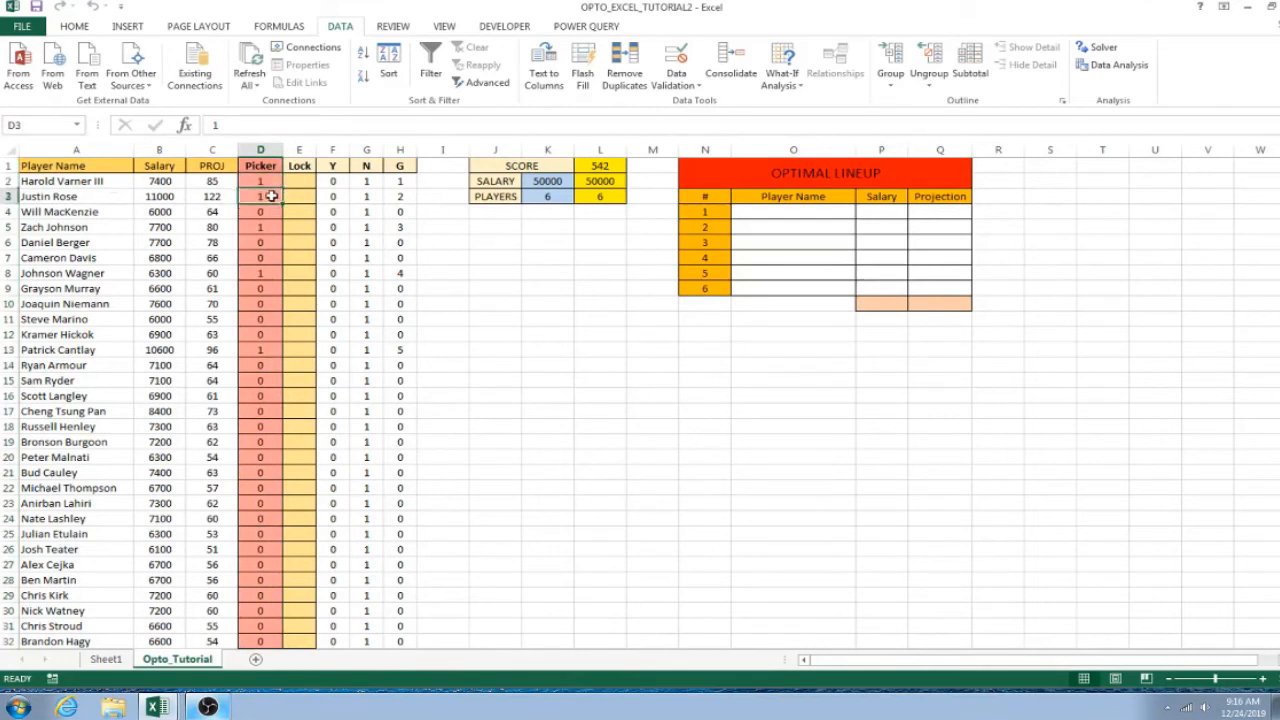
{"action": "left_click", "coordinate": [269, 227]}
{"action": "left_click", "coordinate": [270, 273]}
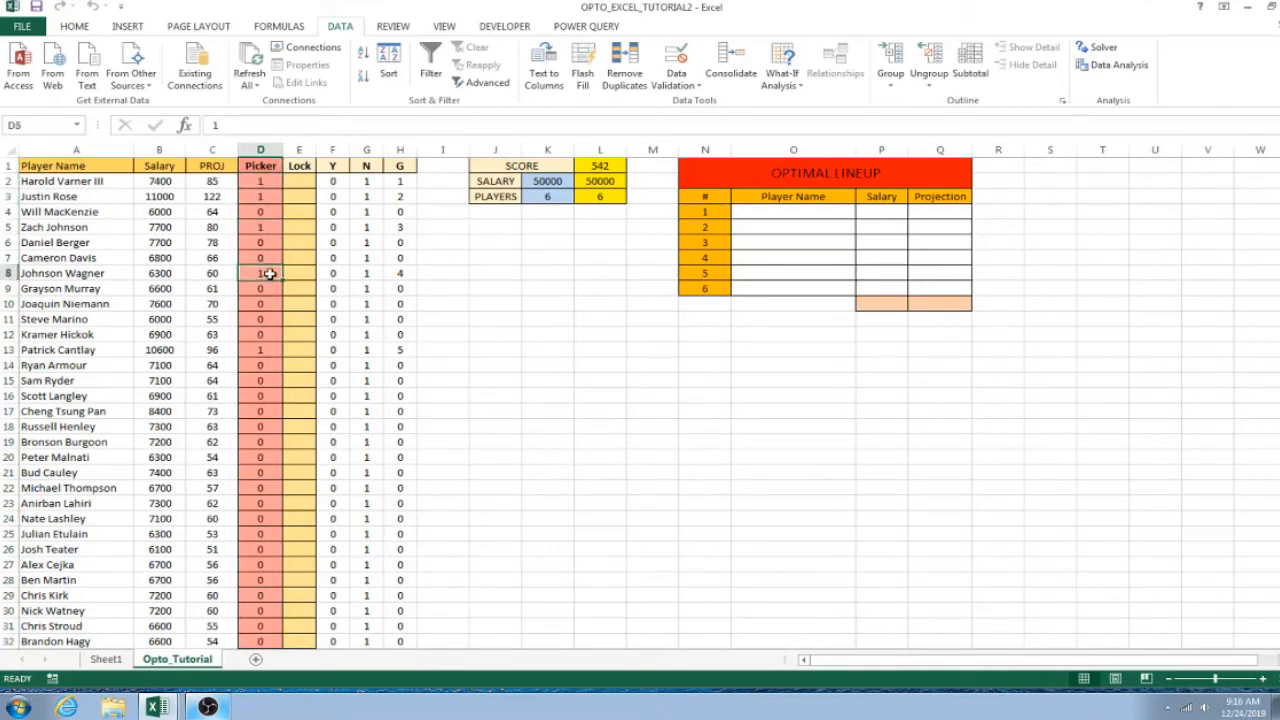
{"action": "left_click", "coordinate": [268, 348]}
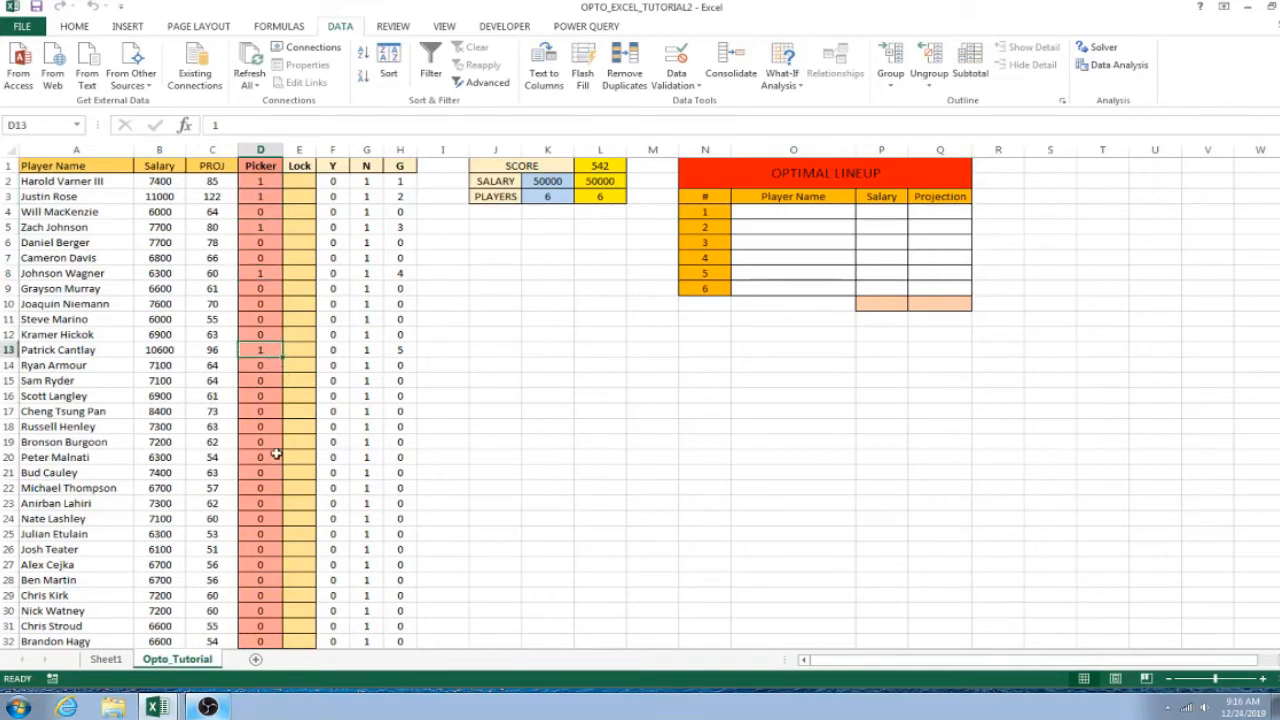
{"action": "scroll", "coordinate": [276, 454], "scroll_direction": "down", "scroll_amount": 7}
{"action": "left_click", "coordinate": [270, 397]}
{"action": "scroll", "coordinate": [278, 436], "scroll_direction": "up", "scroll_amount": 5}
{"action": "scroll", "coordinate": [278, 436], "scroll_direction": "down", "scroll_amount": 4}
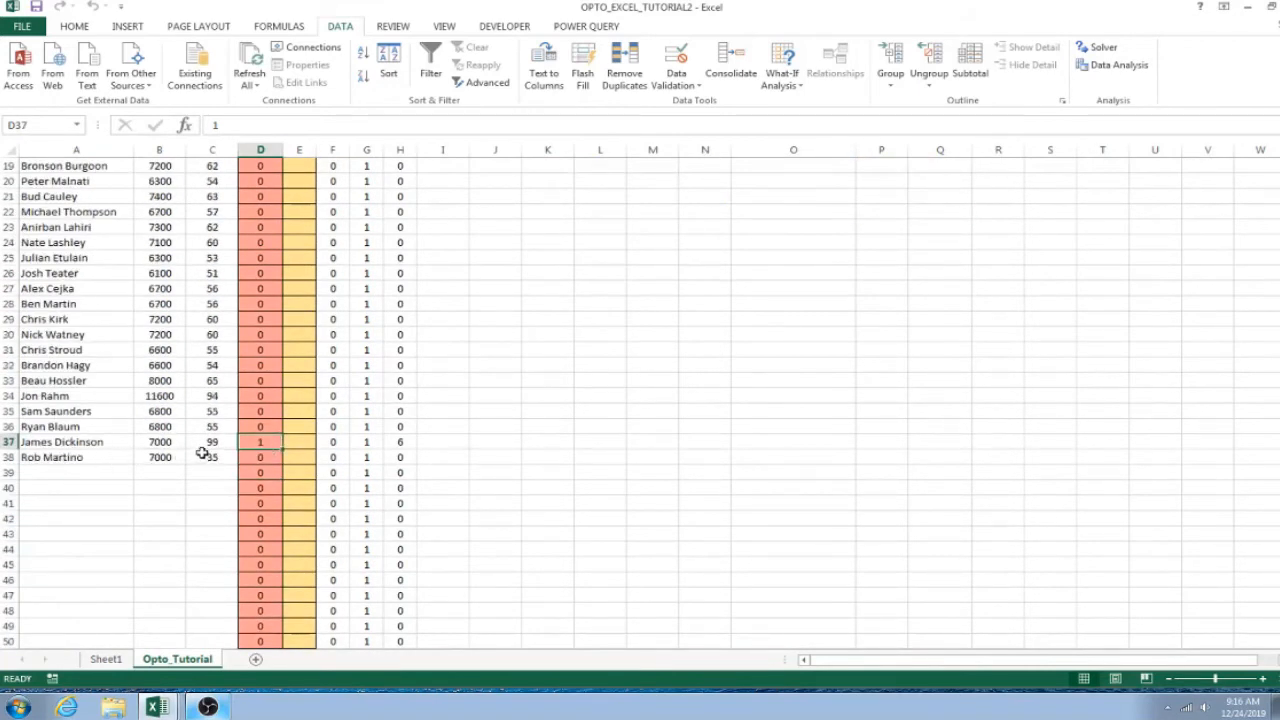
{"action": "scroll", "coordinate": [229, 456], "scroll_direction": "up", "scroll_amount": 6}
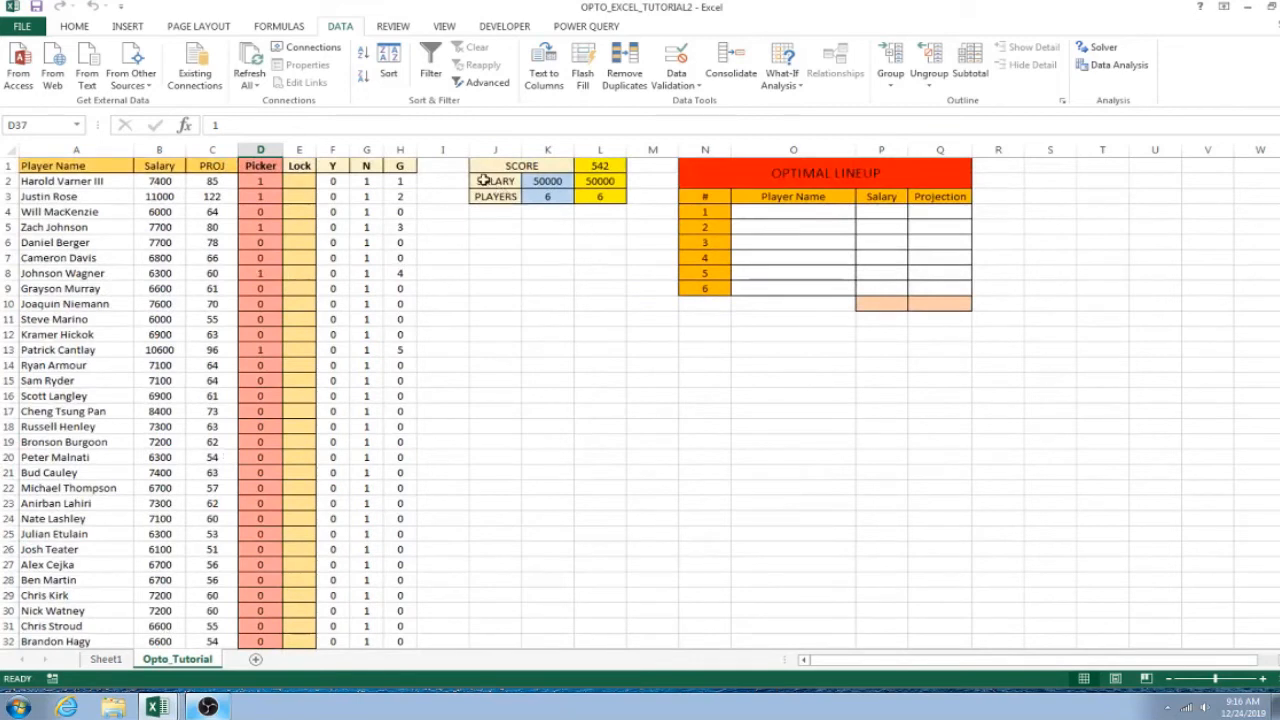
Compare the salary and player limits with the totals in column L, and look over the Optimal Lineup table
{"action": "left_click_drag", "start_coordinate": [483, 181], "coordinate": [610, 181]}
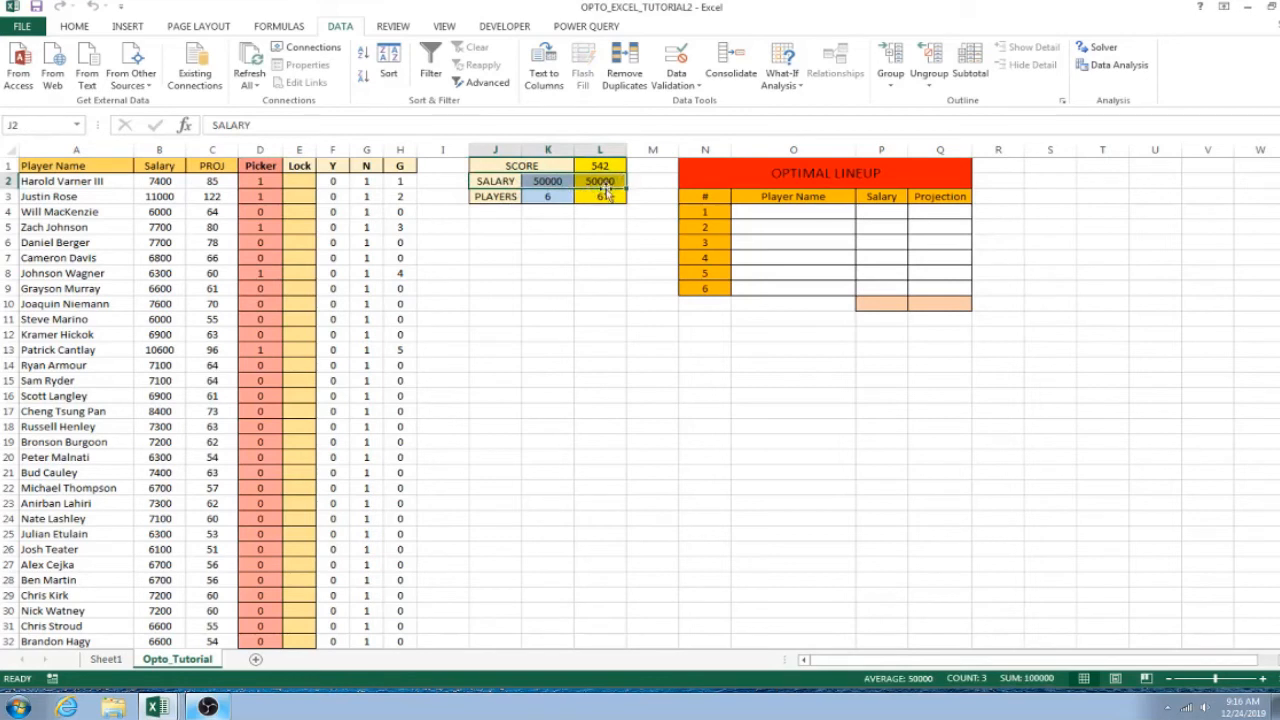
{"action": "left_click_drag", "start_coordinate": [490, 196], "coordinate": [606, 196]}
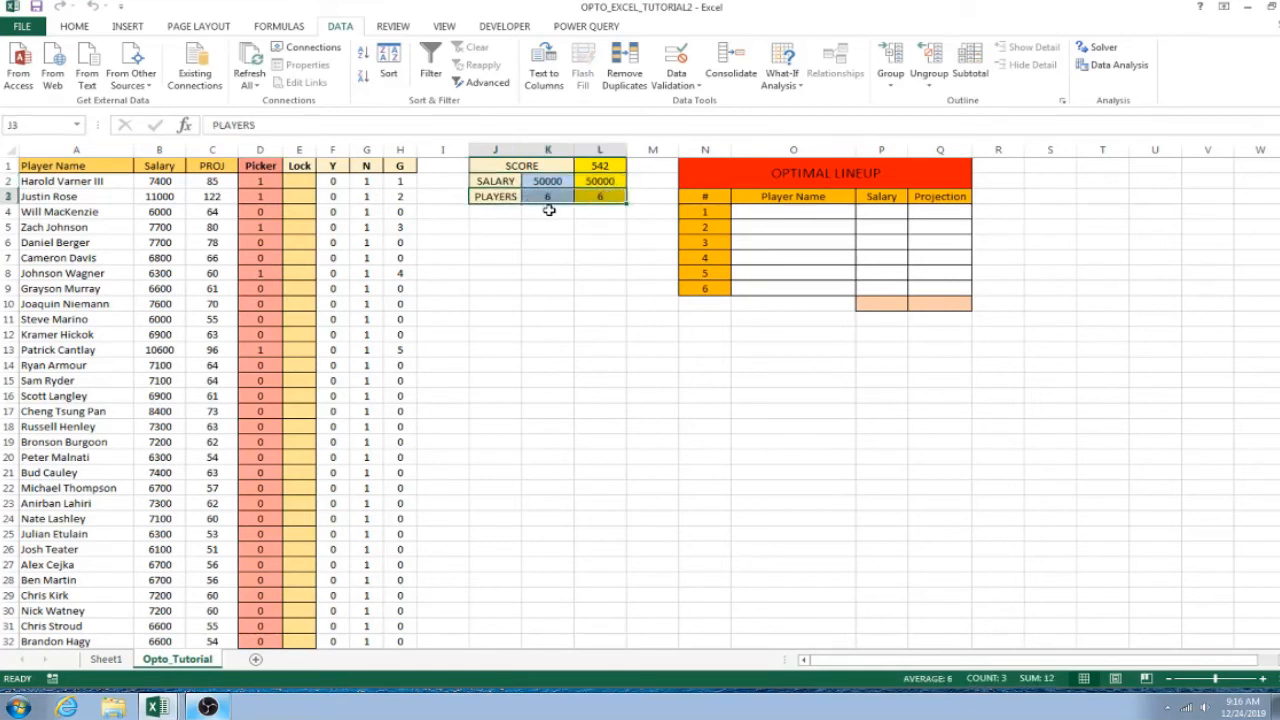
{"action": "left_click", "coordinate": [600, 211]}
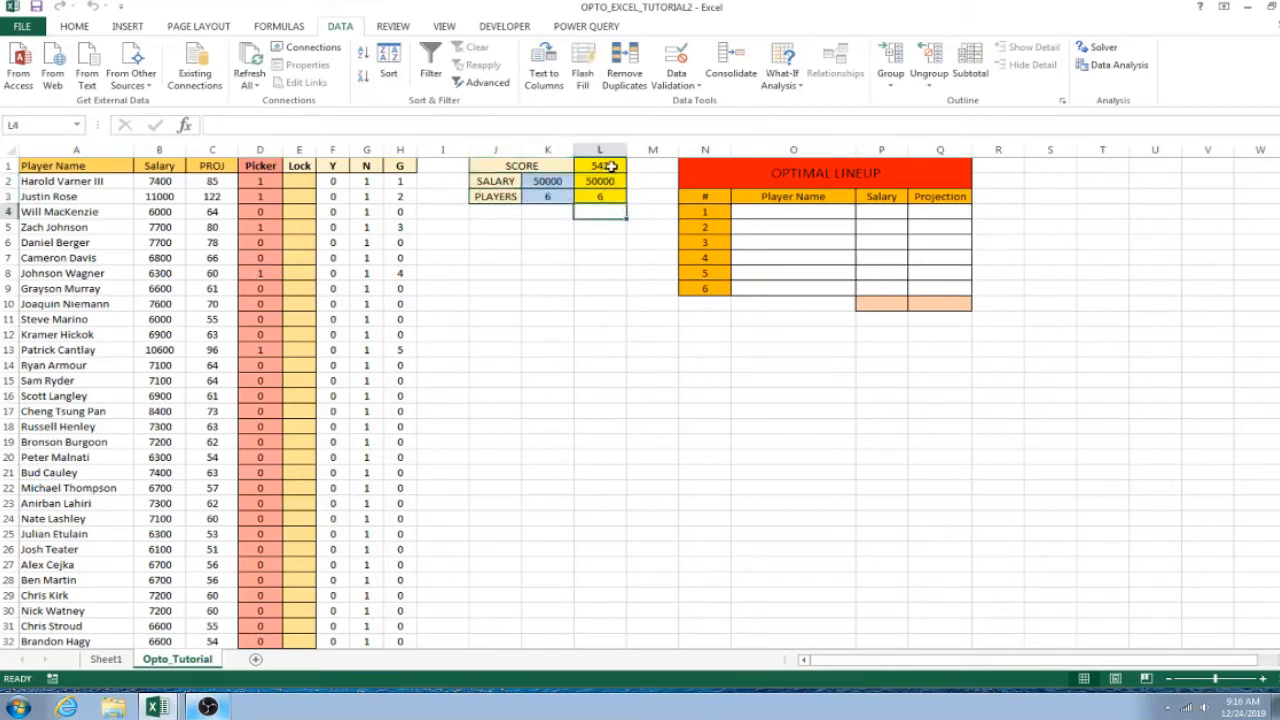
{"action": "left_click_drag", "start_coordinate": [606, 166], "coordinate": [602, 195]}
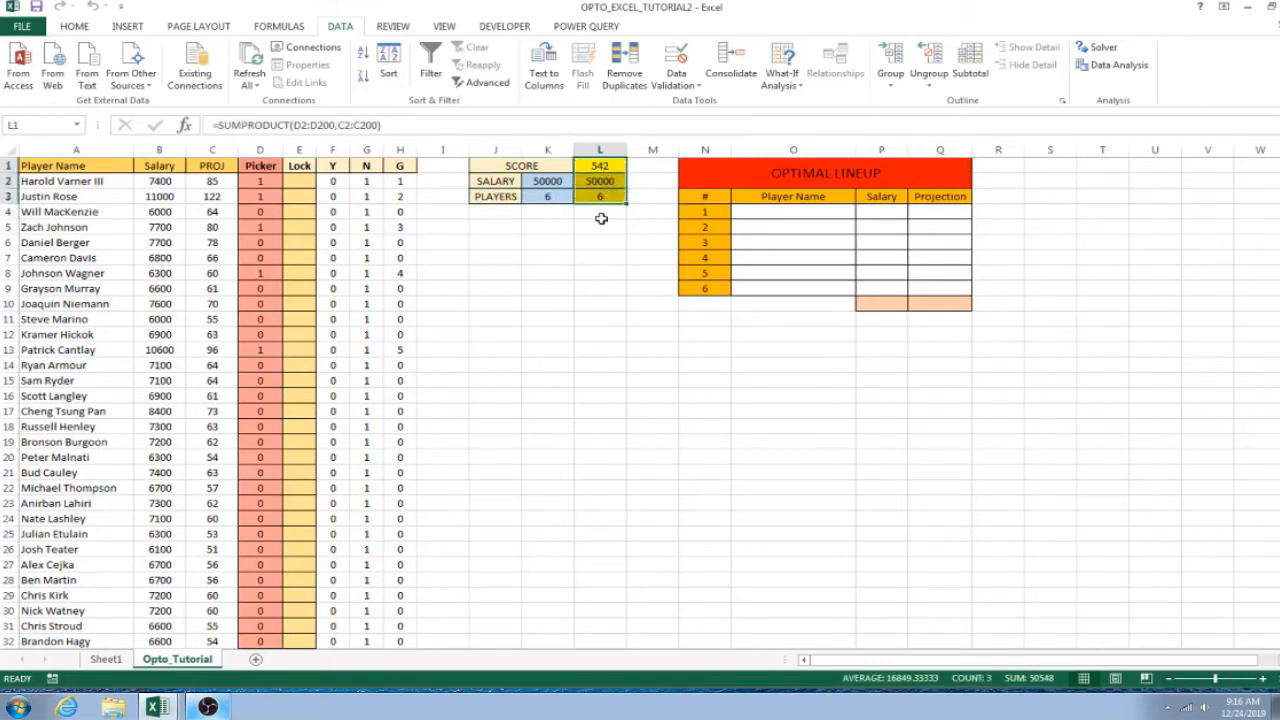
{"action": "left_click", "coordinate": [601, 219]}
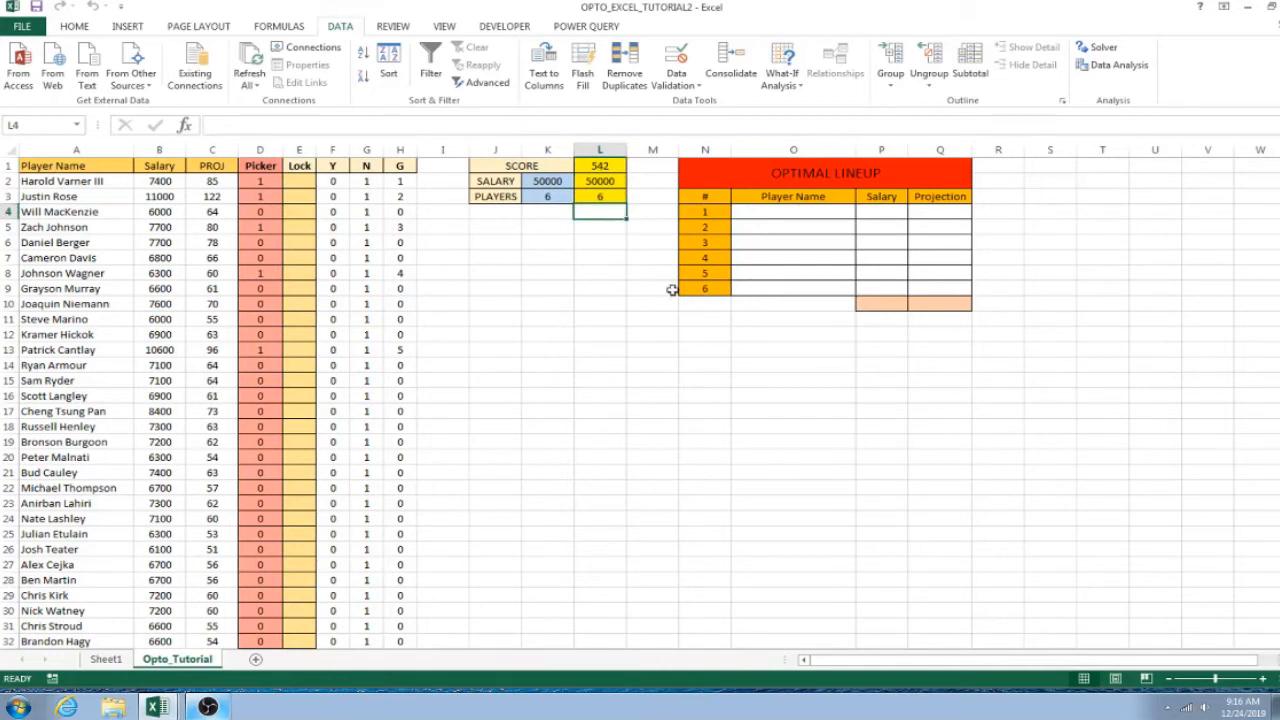
{"action": "left_click_drag", "start_coordinate": [705, 149], "coordinate": [918, 213]}
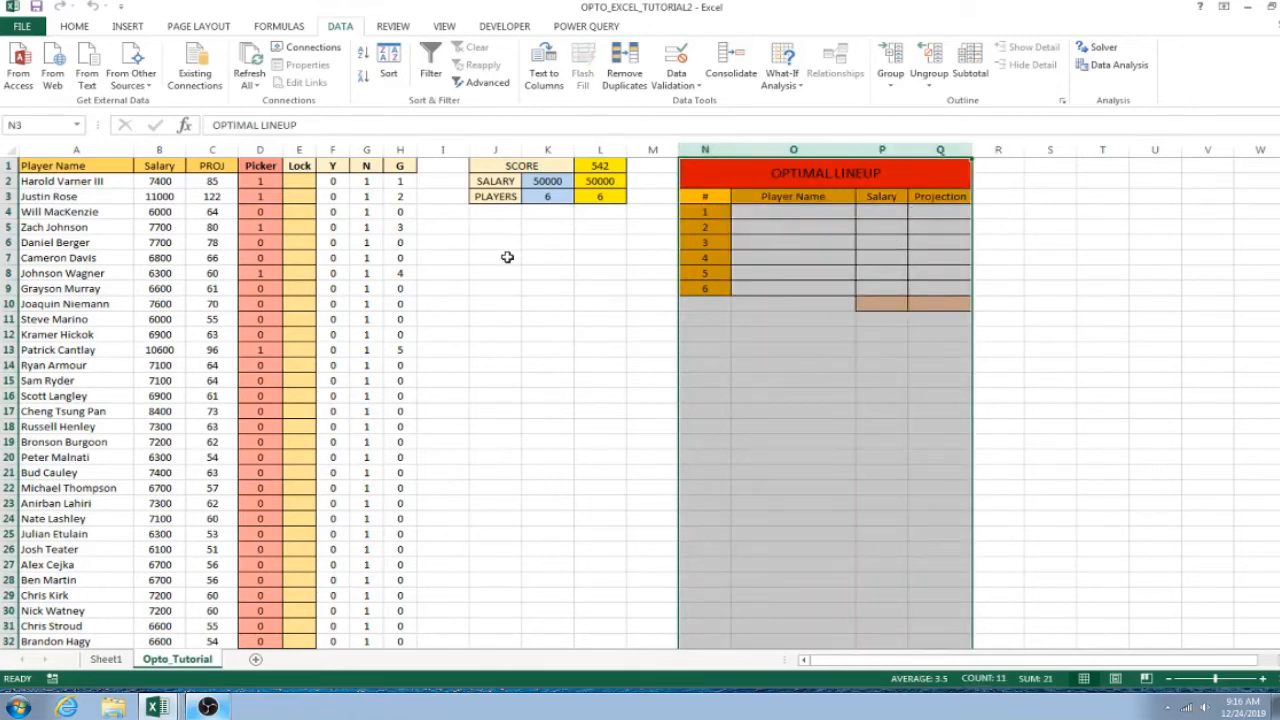
{"action": "left_click", "coordinate": [507, 257]}
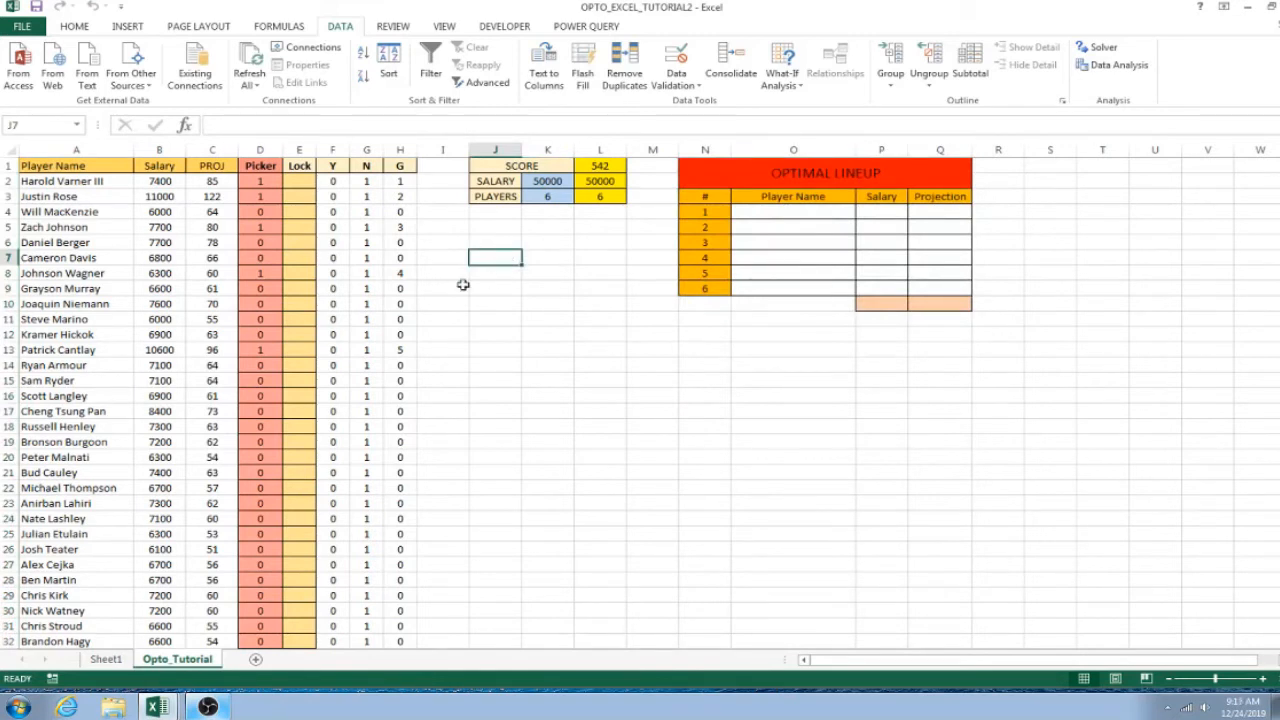
Reset the Picker values to 0 by entering 0 in D2 and filling it down through D54
{"action": "left_click", "coordinate": [266, 182]}
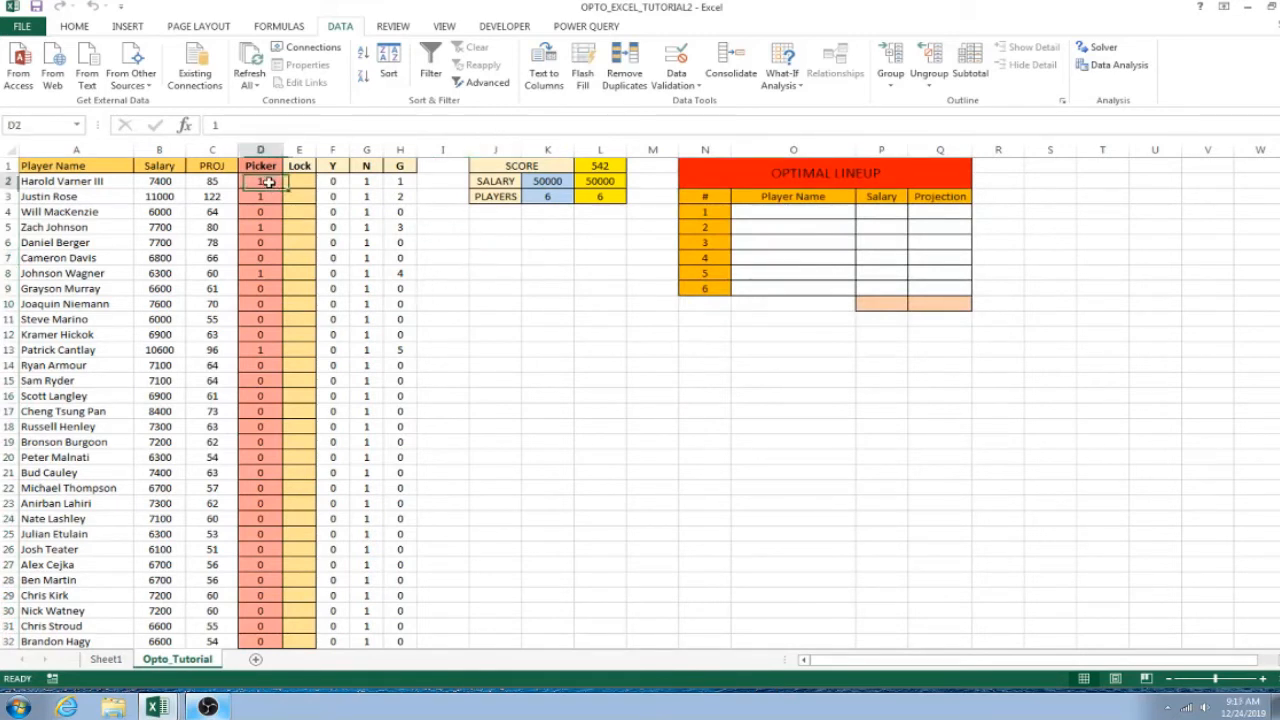
{"action": "type", "text": "0"}
{"action": "key", "text": "Return"}
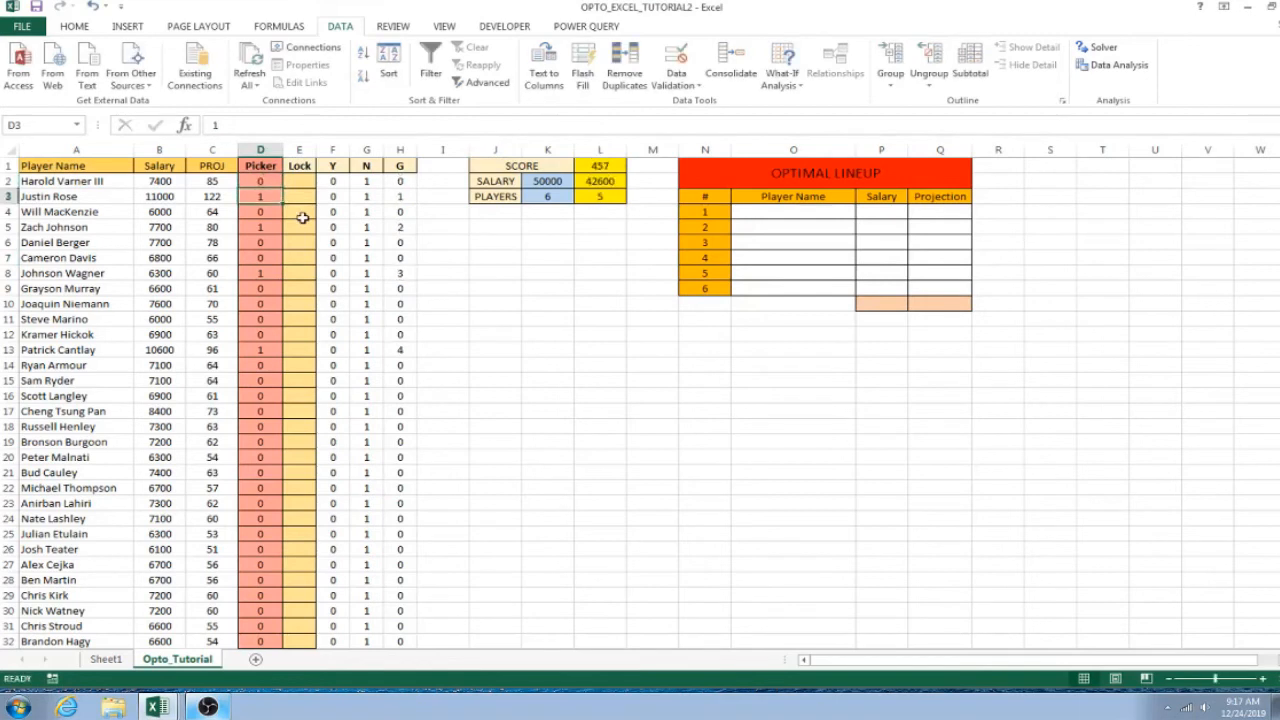
{"action": "left_click", "coordinate": [266, 182]}
{"action": "left_click_drag", "start_coordinate": [283, 189], "coordinate": [262, 473]}
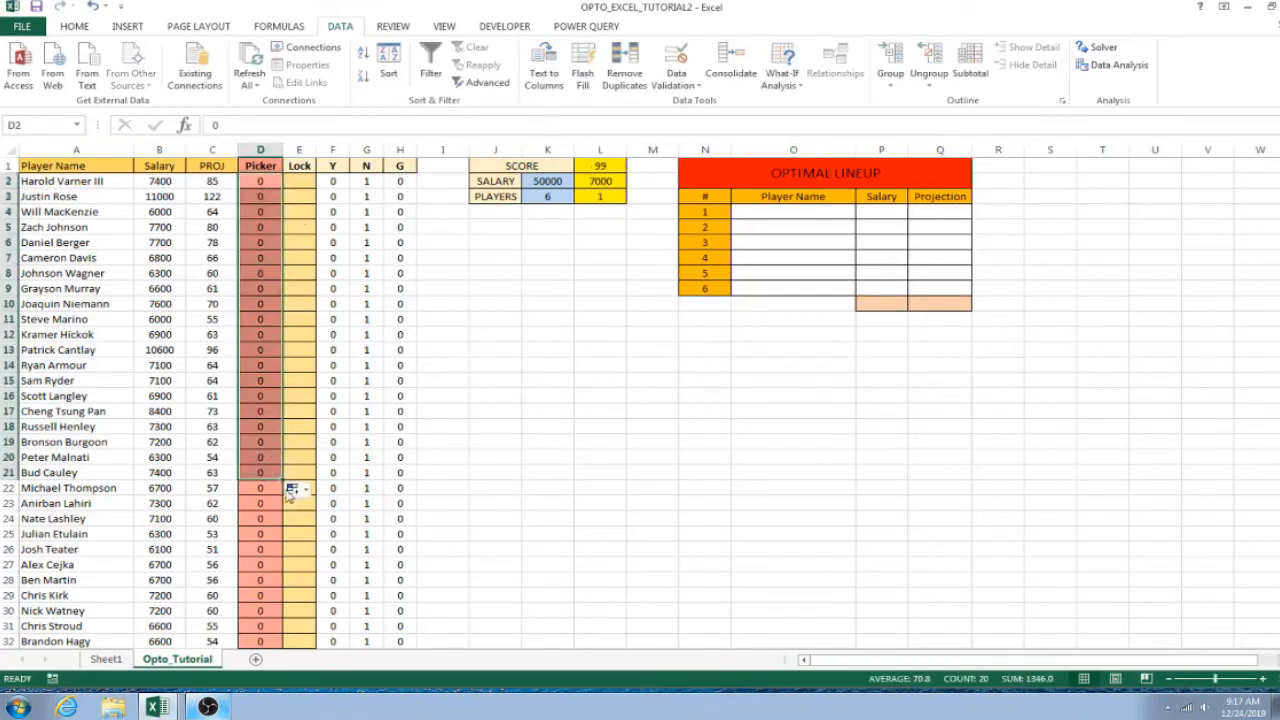
{"action": "left_click_drag", "start_coordinate": [283, 480], "coordinate": [284, 580]}
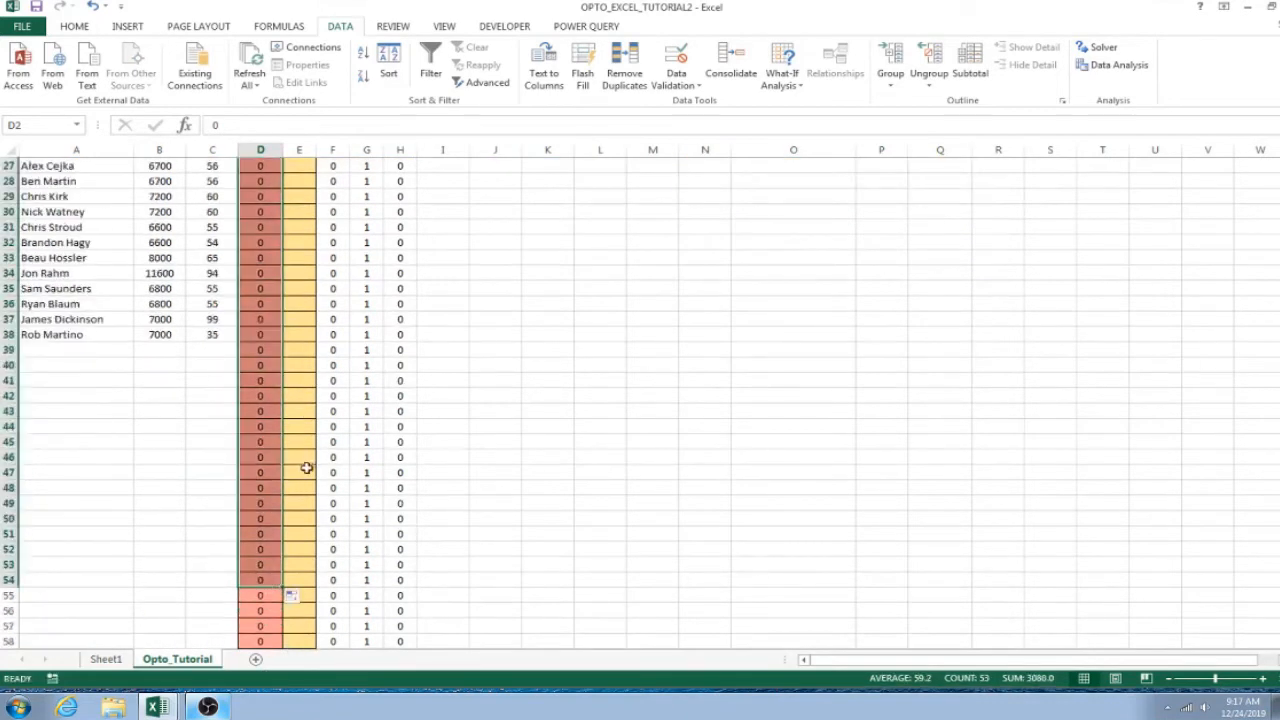
{"action": "scroll", "coordinate": [309, 464], "scroll_direction": "up", "scroll_amount": 9}
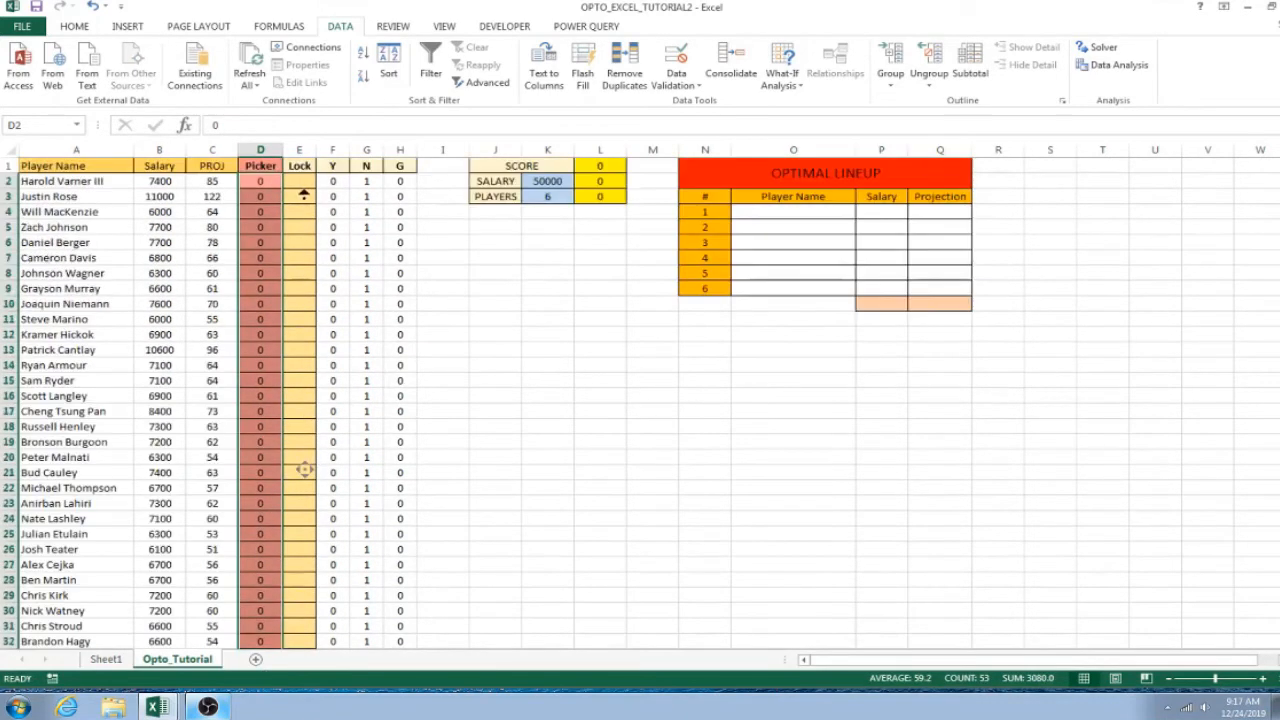
{"action": "left_click", "coordinate": [606, 152]}
{"action": "left_click", "coordinate": [491, 287]}
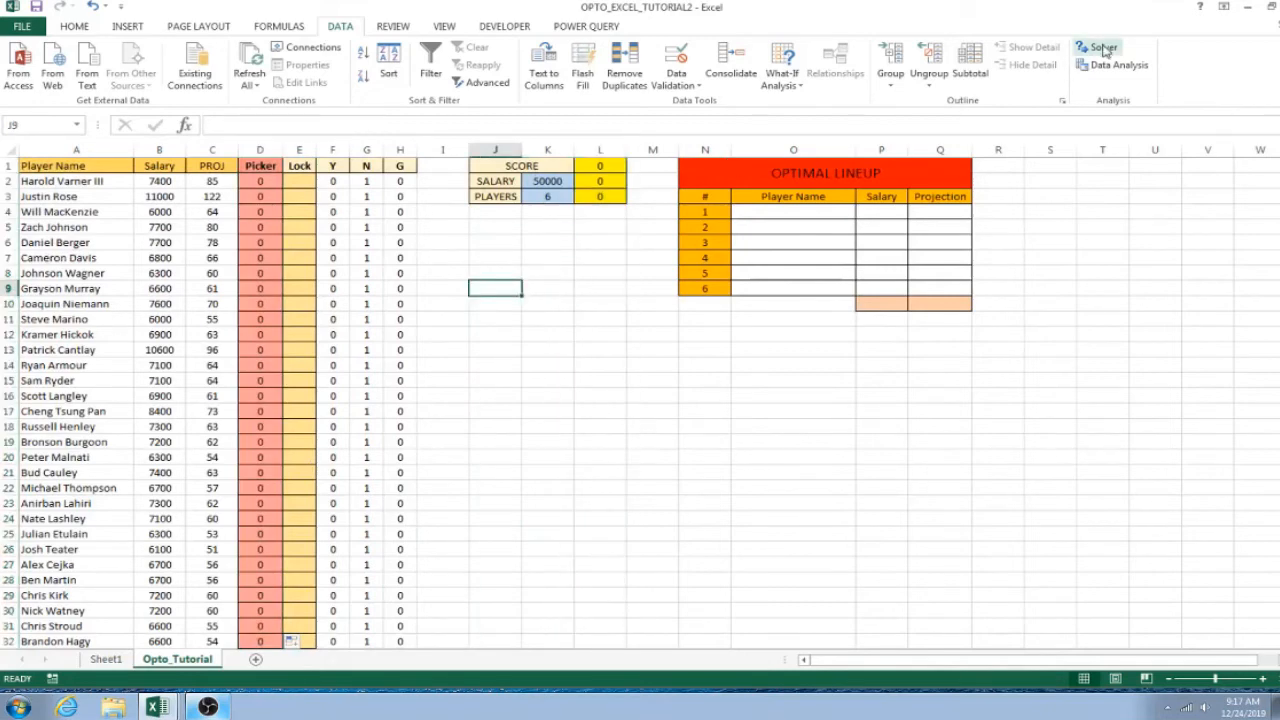
Lock the player in row 3 into the lineup by entering L in E3
{"action": "left_click", "coordinate": [1104, 48]}
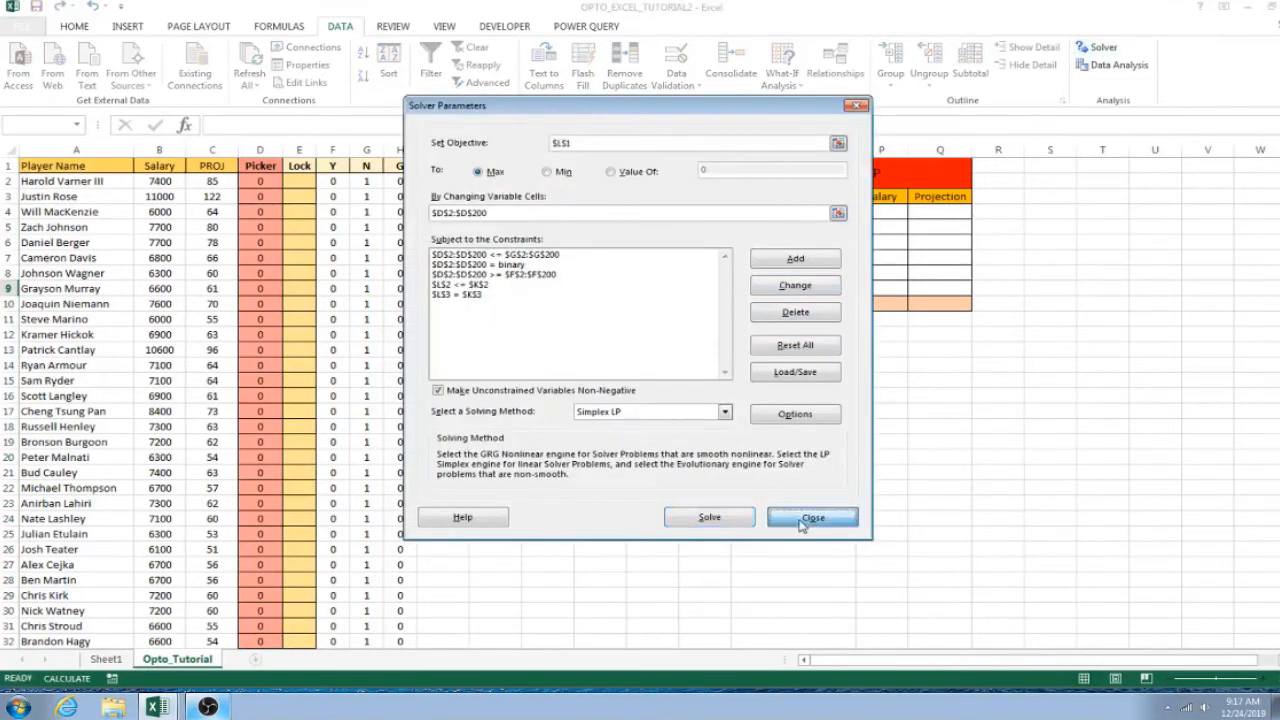
{"action": "left_click", "coordinate": [801, 522]}
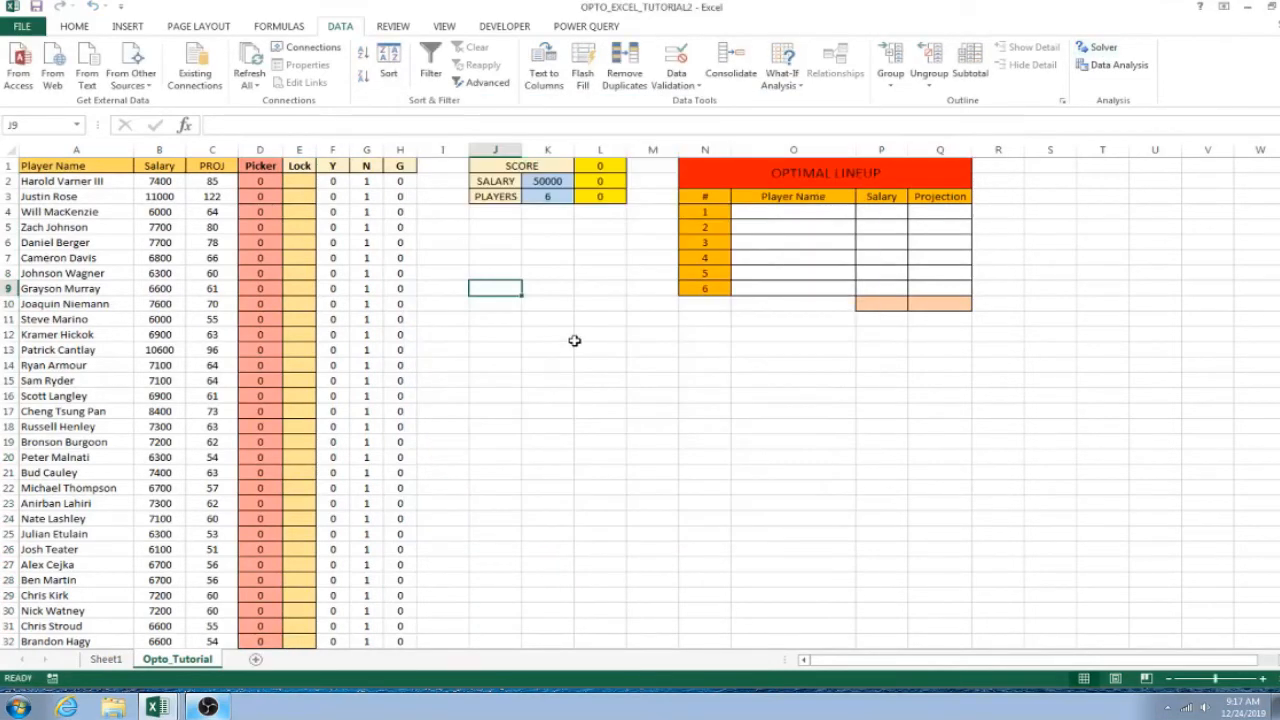
{"action": "left_click", "coordinate": [293, 196]}
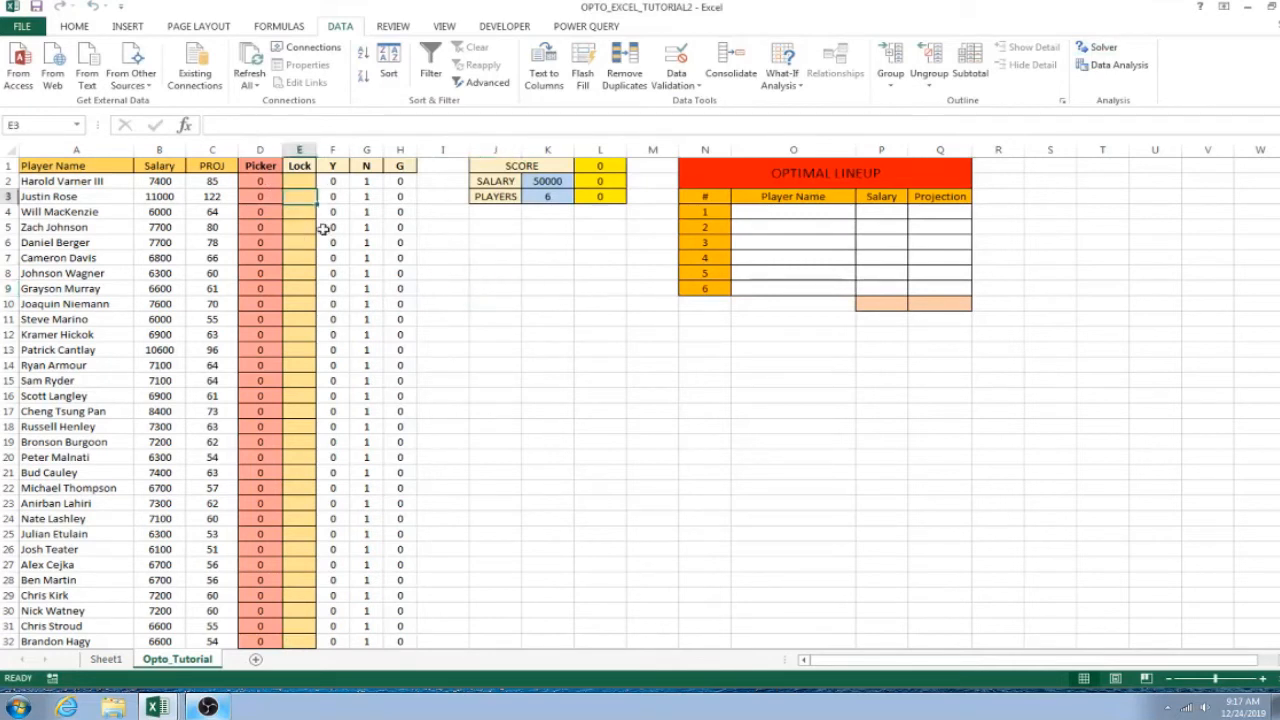
{"action": "type", "text": "L"}
{"action": "key", "text": "Return"}
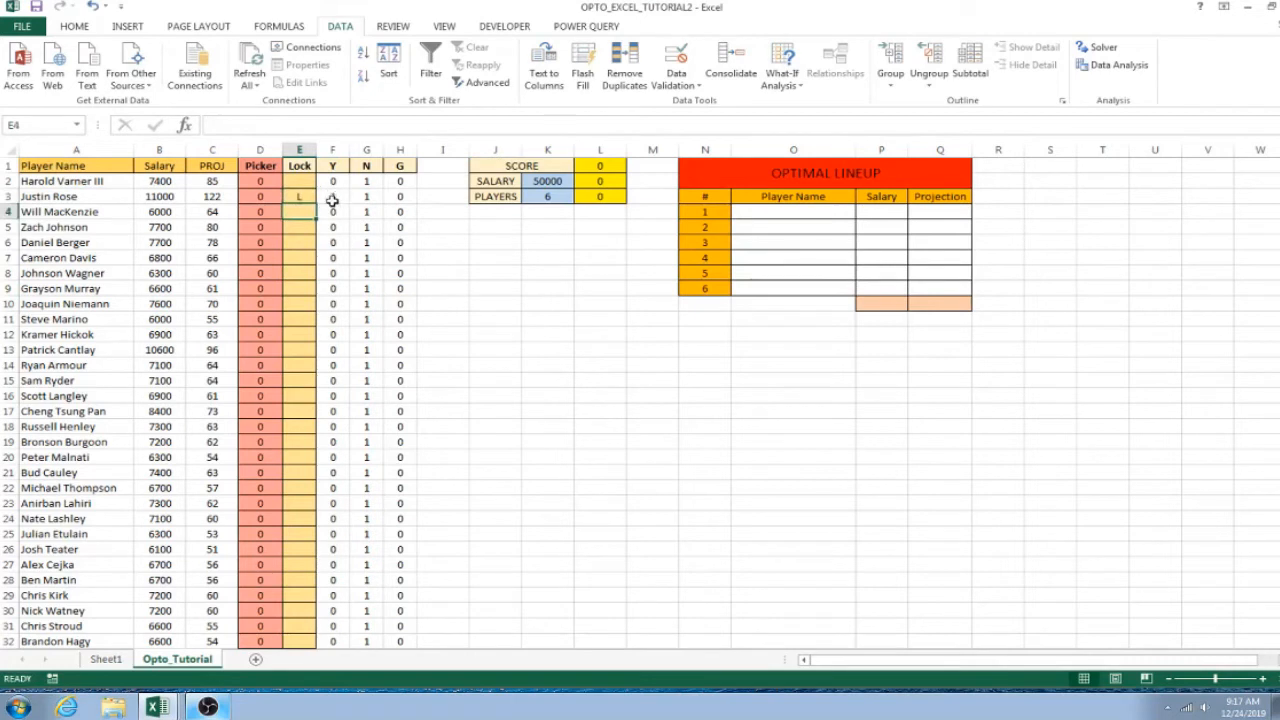
Try excluding the player in row 5 by entering X in E5, and clear the mark again
{"action": "left_click", "coordinate": [298, 229]}
{"action": "type", "text": "x"}
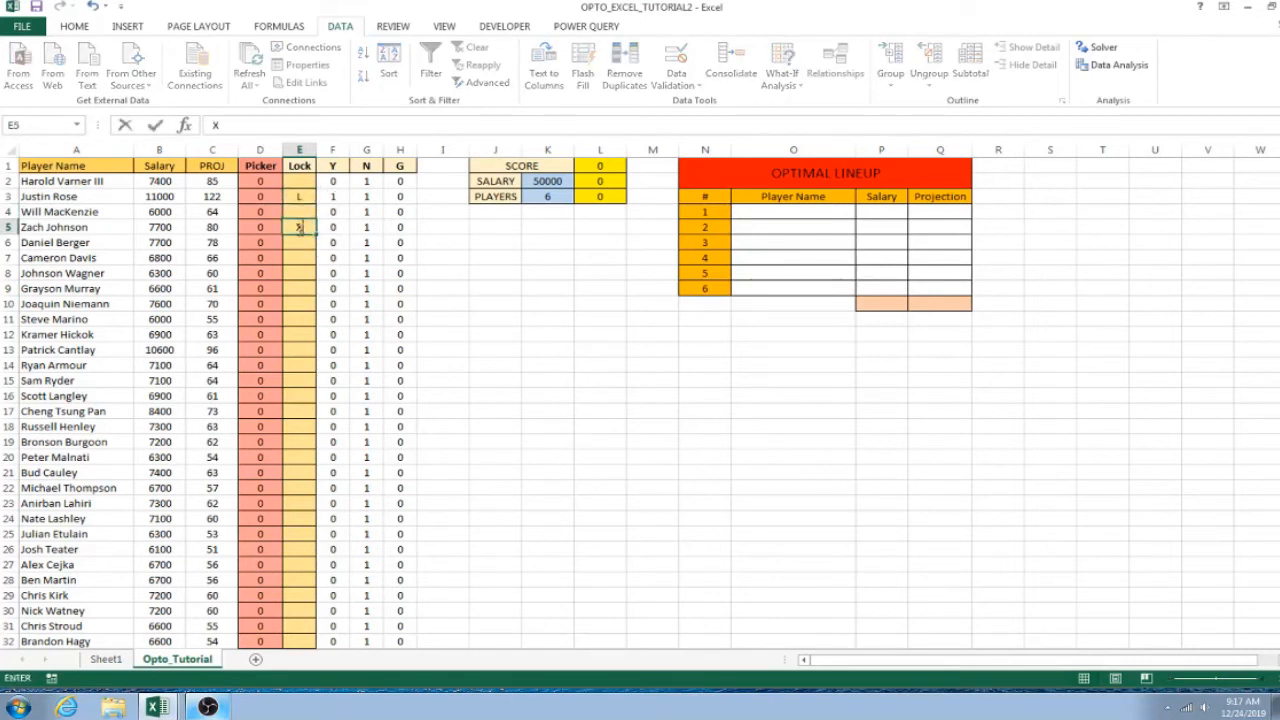
{"action": "left_click", "coordinate": [471, 256]}
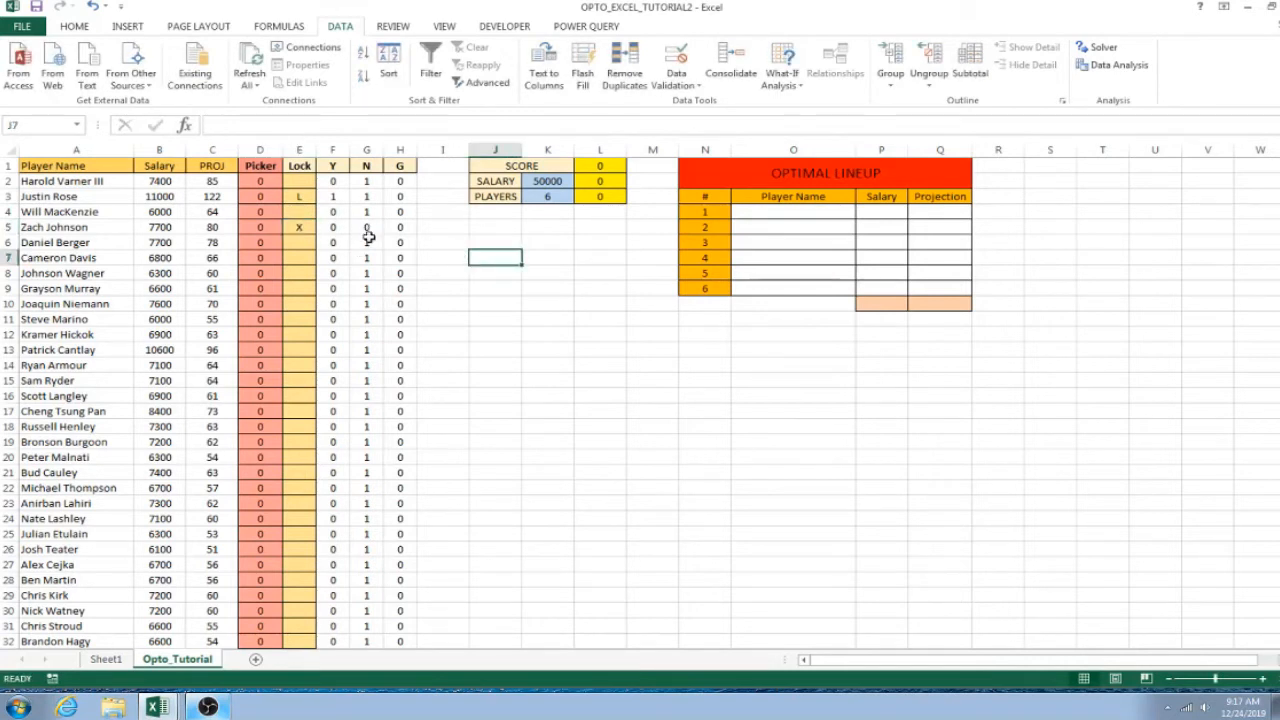
{"action": "left_click", "coordinate": [300, 227]}
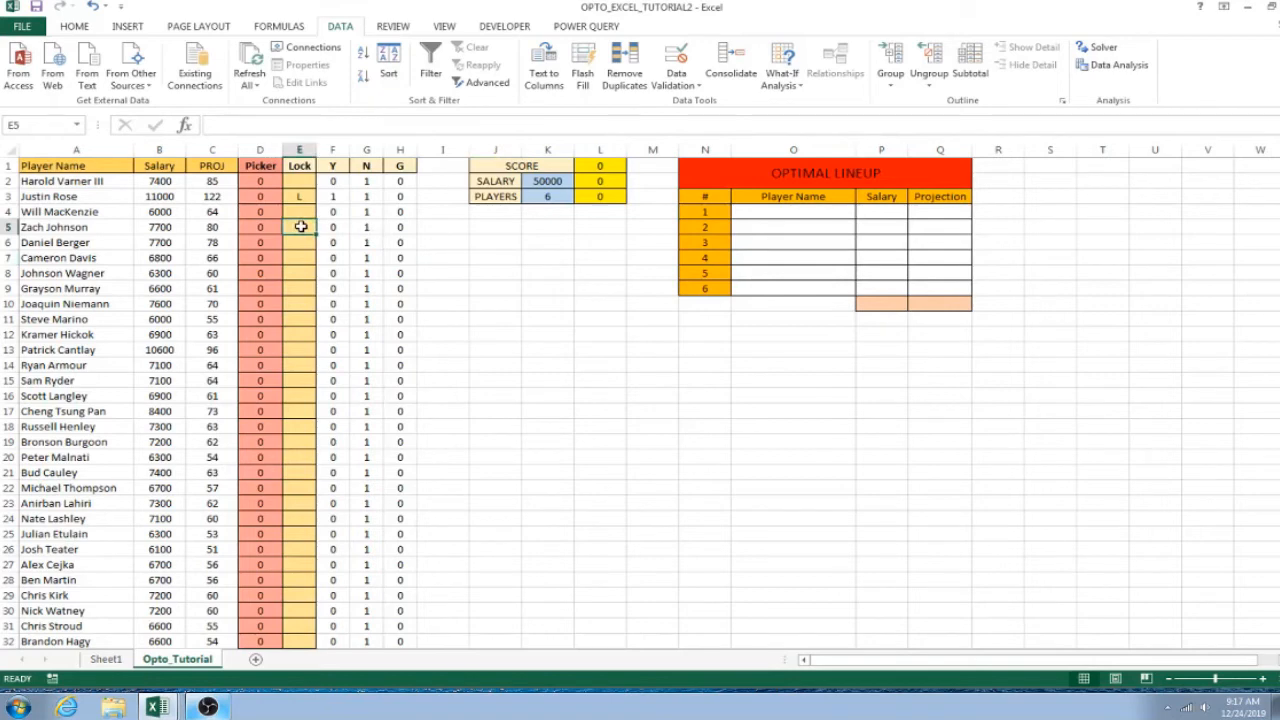
Exclude the player in row 37 from the lineup by entering X in E37
{"action": "scroll", "coordinate": [291, 363], "scroll_direction": "down", "scroll_amount": 5}
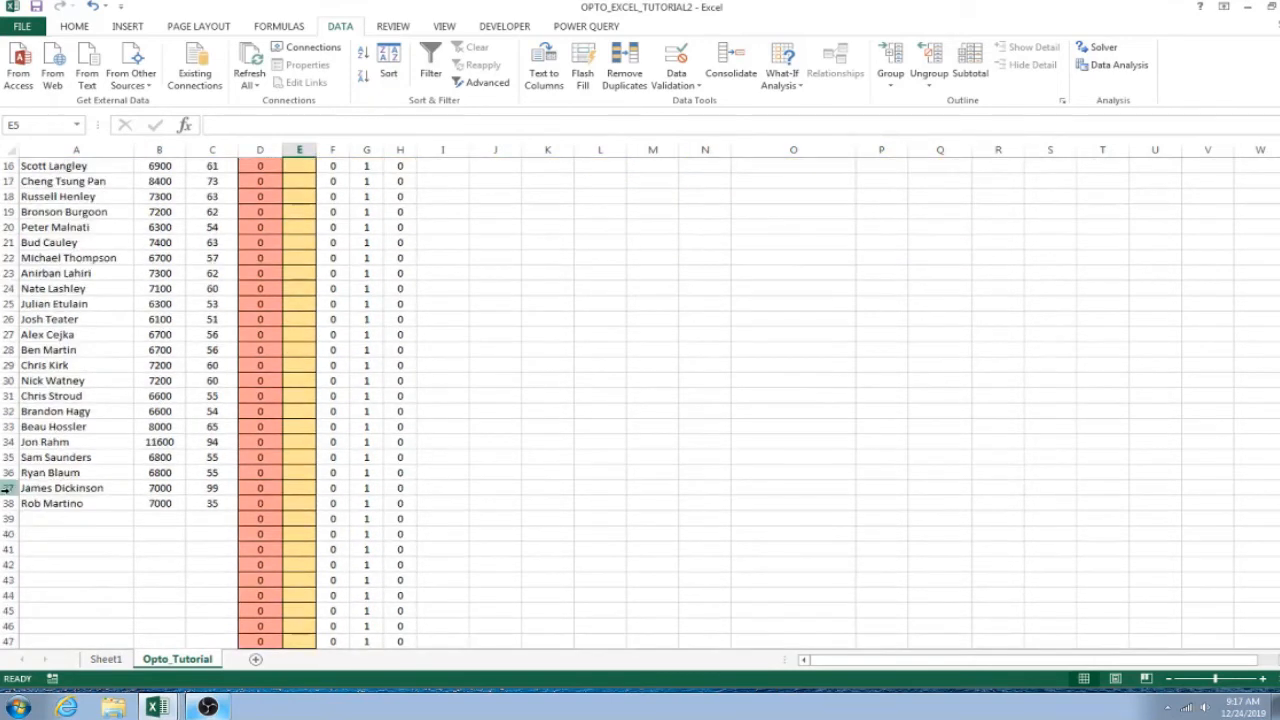
{"action": "left_click", "coordinate": [7, 488]}
{"action": "left_click", "coordinate": [299, 491]}
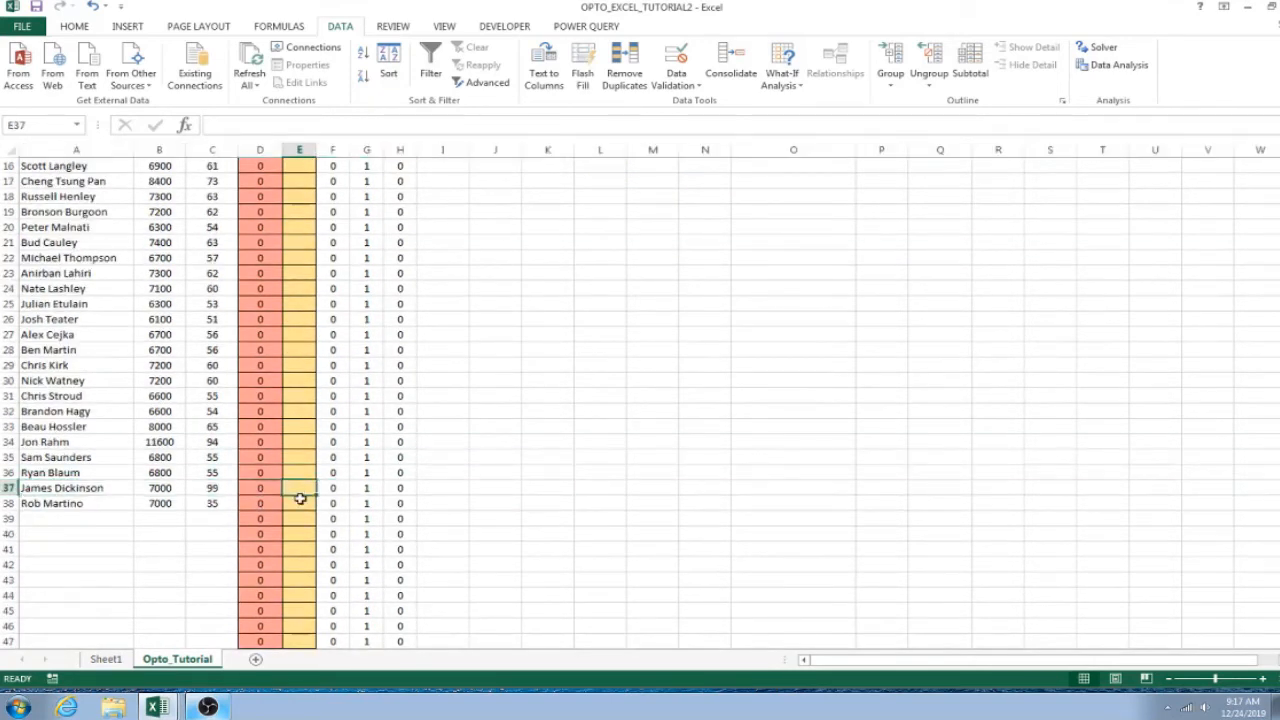
{"action": "type", "text": "x"}
{"action": "left_click", "coordinate": [466, 491]}
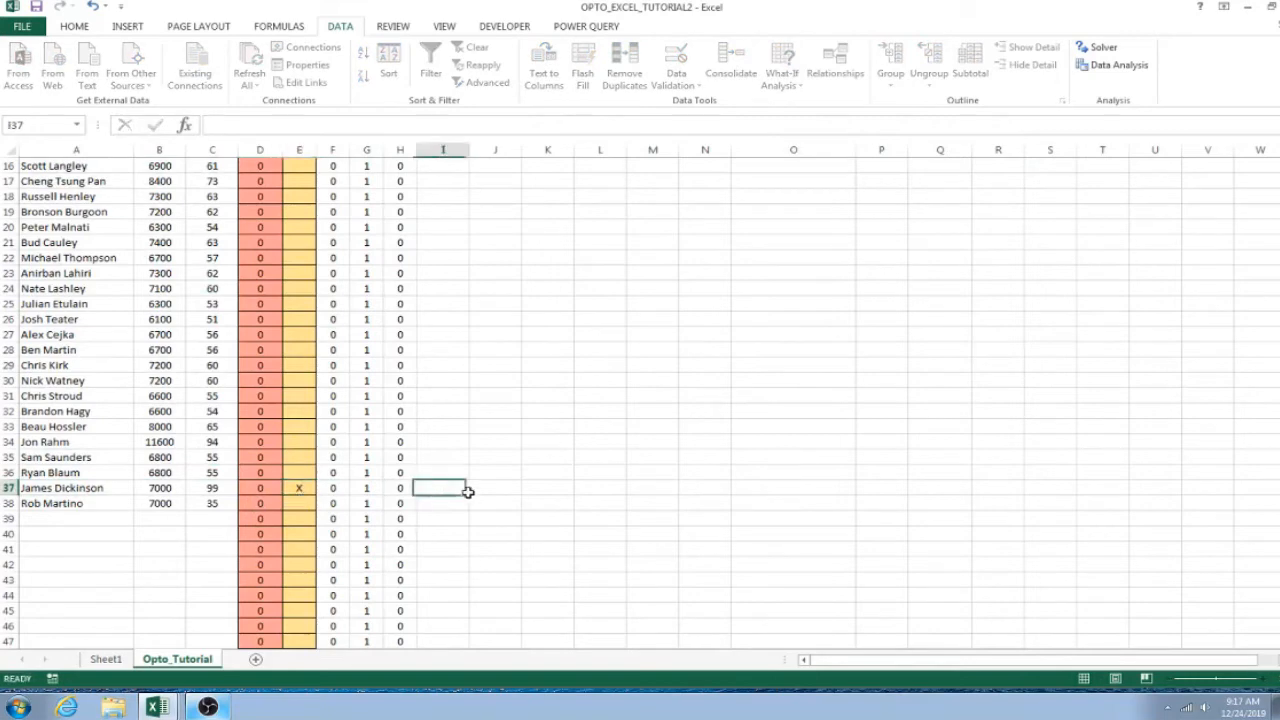
{"action": "scroll", "coordinate": [451, 492], "scroll_direction": "up", "scroll_amount": 5}
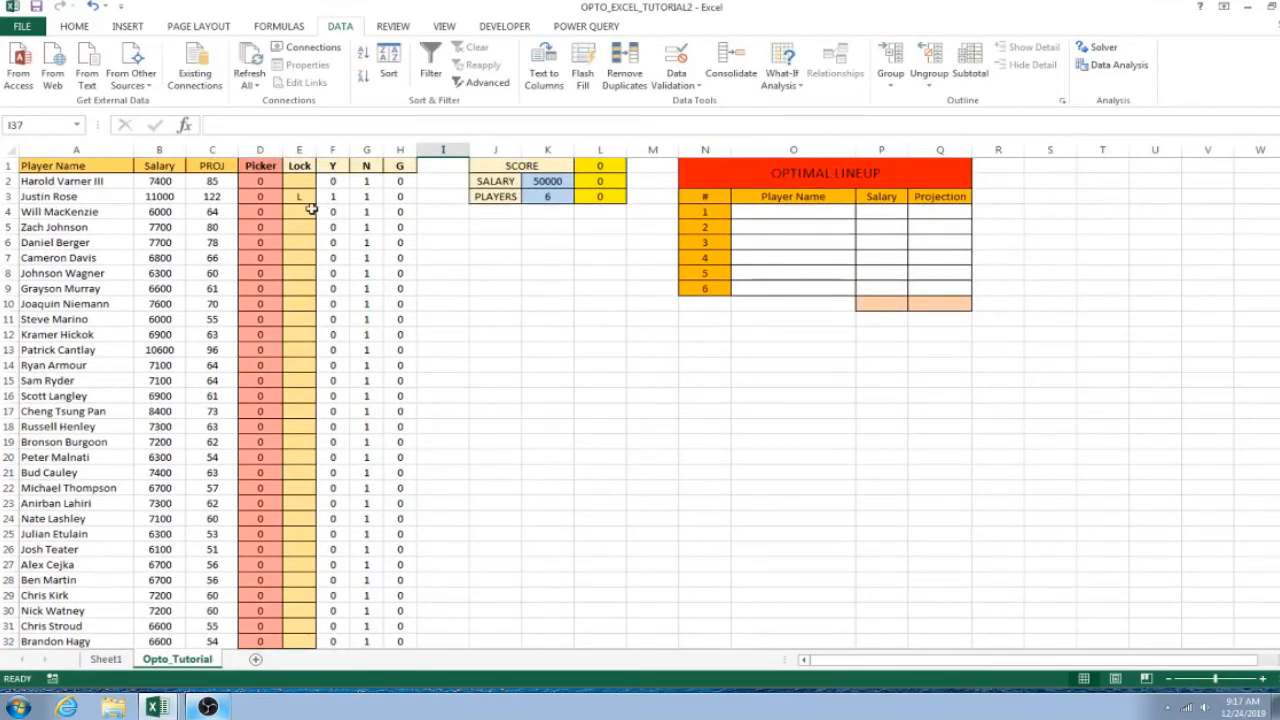
Solve the model with the locked and excluded players, keep the Solver solution, and check the totals in column L and the Picker values
{"action": "scroll", "coordinate": [380, 343], "scroll_direction": "down", "scroll_amount": 5}
{"action": "scroll", "coordinate": [550, 445], "scroll_direction": "up", "scroll_amount": 5}
{"action": "left_click", "coordinate": [1103, 49]}
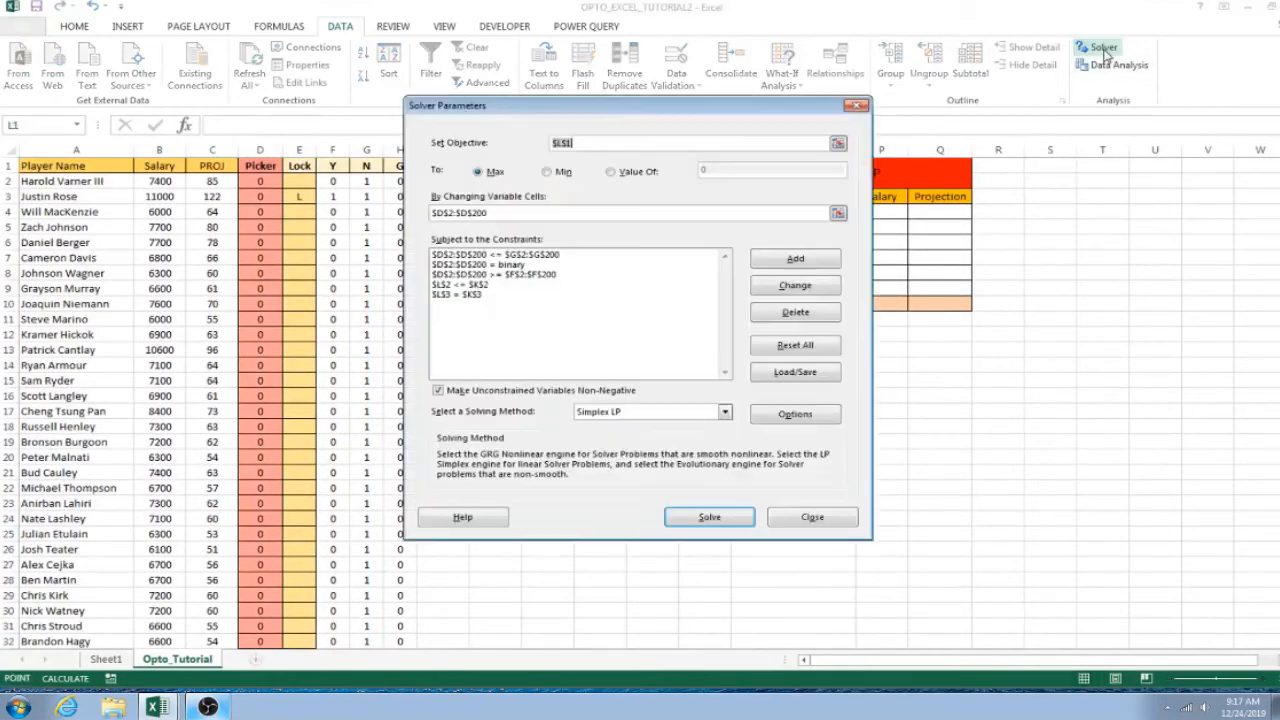
{"action": "left_click", "coordinate": [705, 520]}
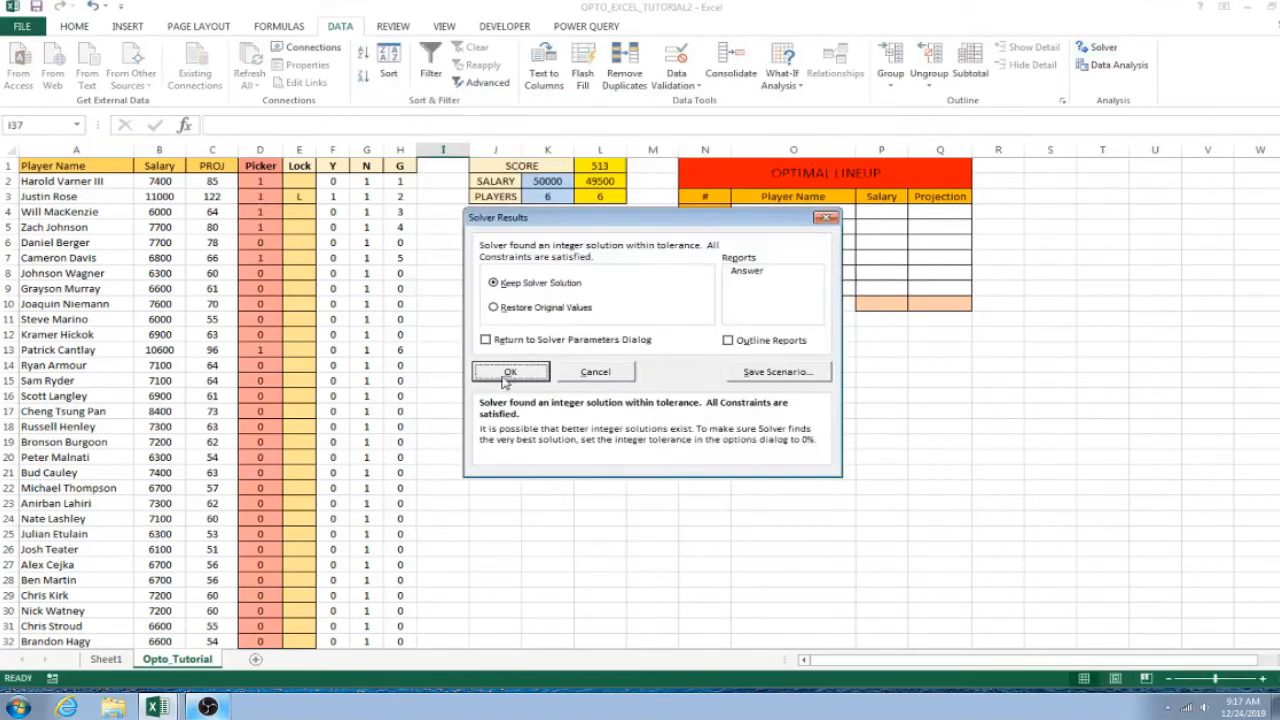
{"action": "left_click", "coordinate": [508, 373]}
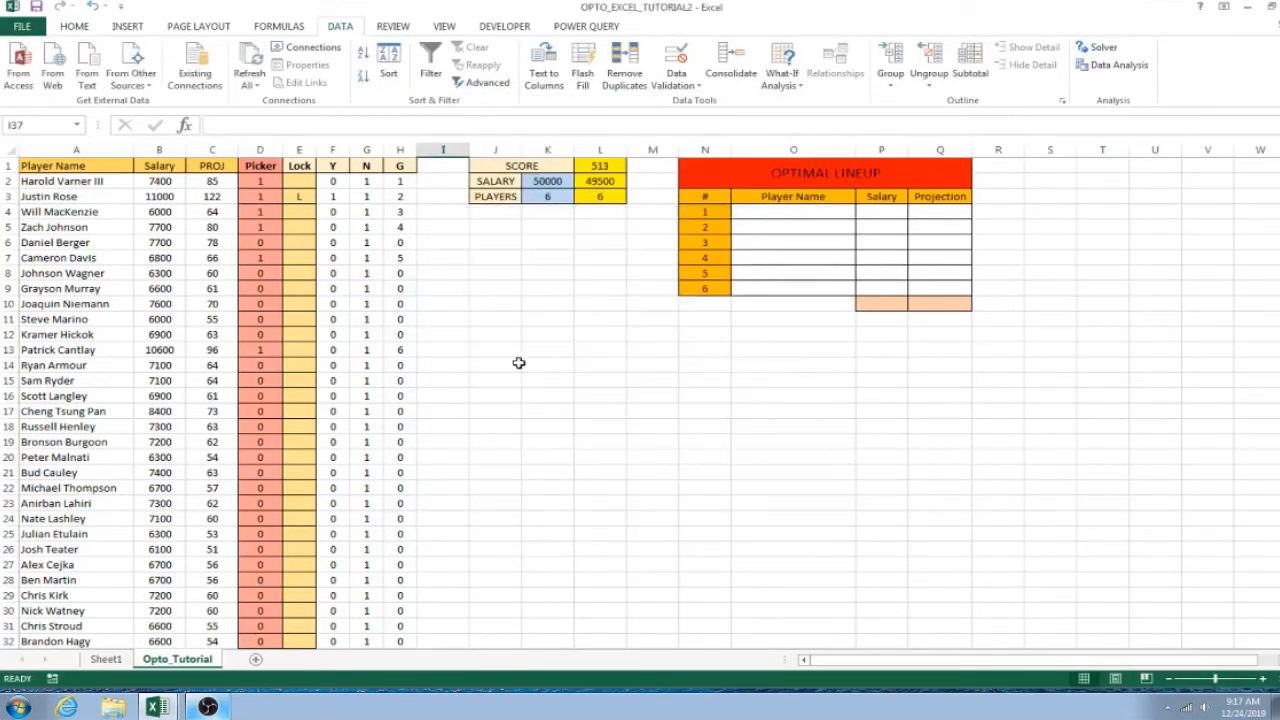
{"action": "left_click", "coordinate": [610, 182]}
{"action": "left_click", "coordinate": [618, 197]}
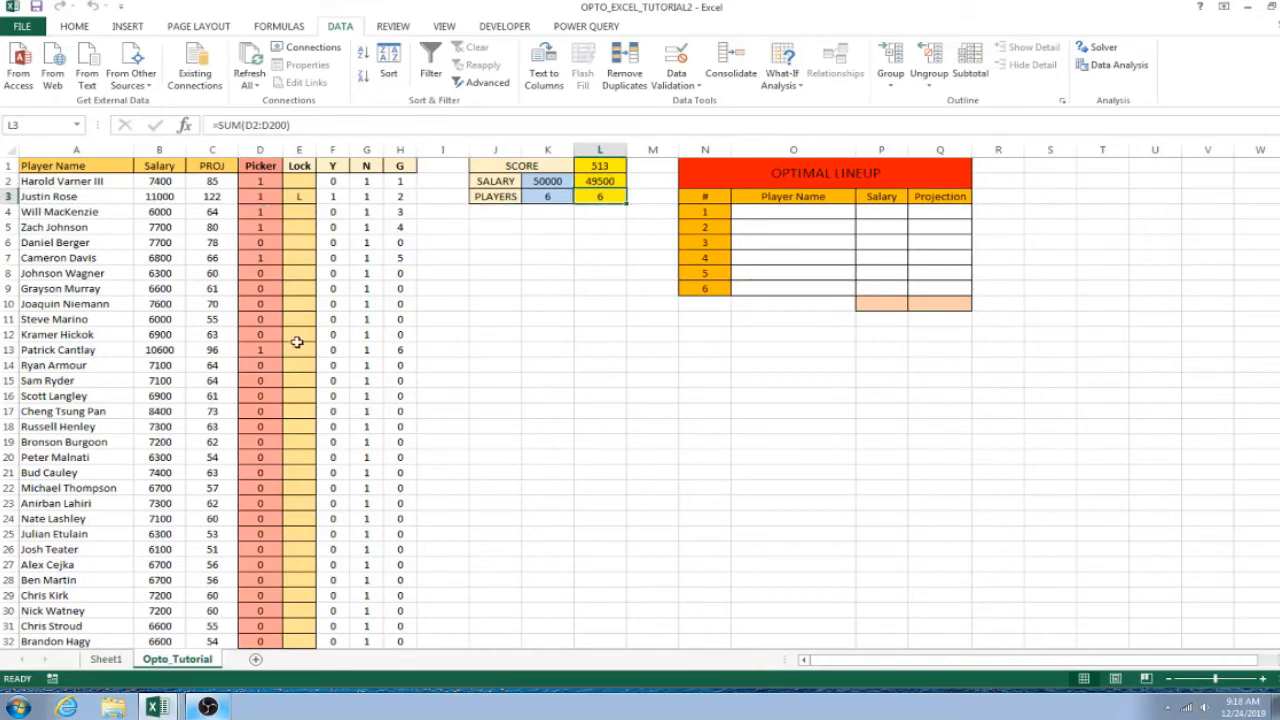
{"action": "scroll", "coordinate": [297, 342], "scroll_direction": "down", "scroll_amount": 4}
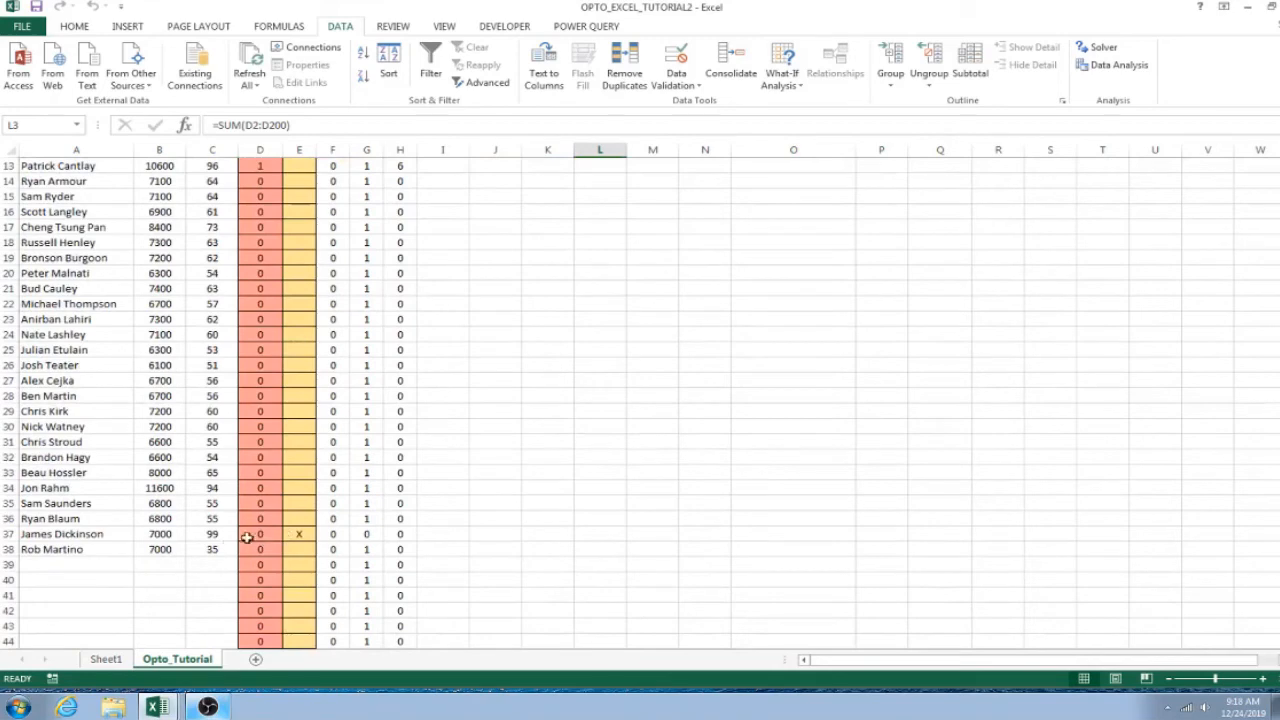
{"action": "scroll", "coordinate": [272, 537], "scroll_direction": "up", "scroll_amount": 4}
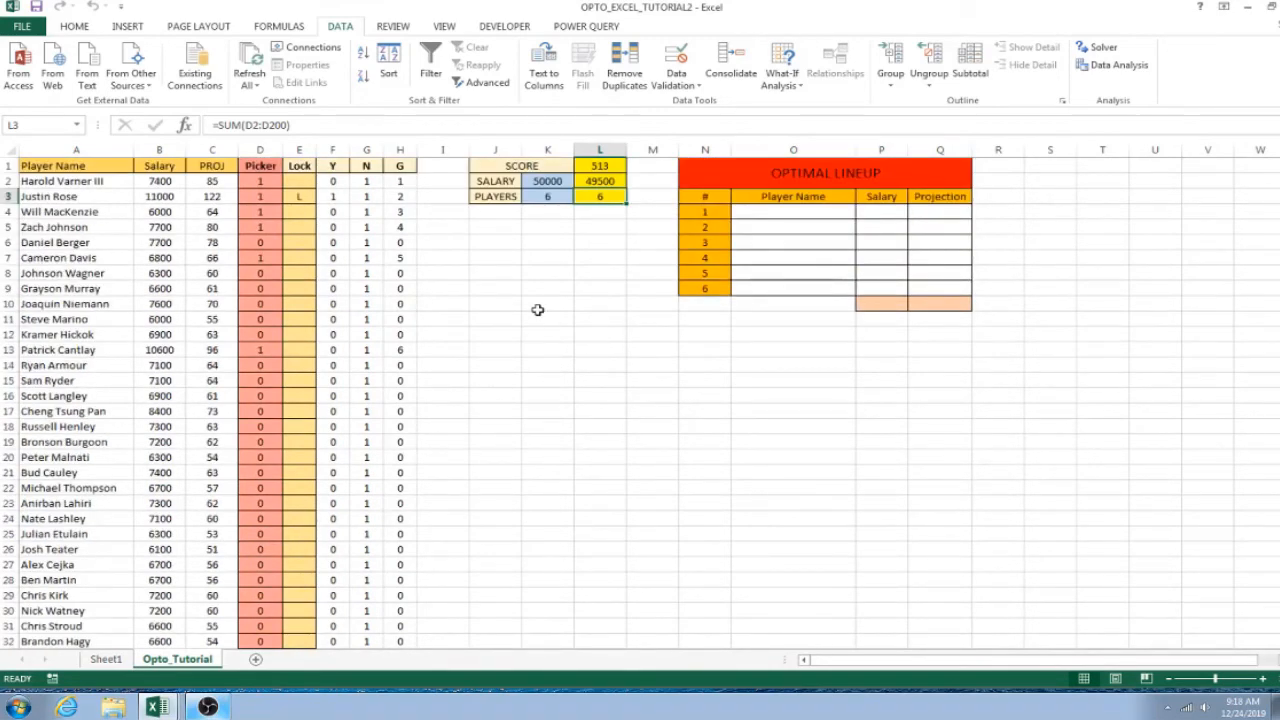
Reset the Picker column to 0 by entering 0 in D2 and filling it down past the end of the player list
{"action": "left_click", "coordinate": [260, 180]}
{"action": "type", "text": "0"}
{"action": "key", "text": "Return"}
{"action": "left_click", "coordinate": [260, 180]}
{"action": "left_click_drag", "start_coordinate": [282, 189], "coordinate": [290, 640]}
{"action": "scroll", "coordinate": [483, 550], "scroll_direction": "up", "scroll_amount": 19}
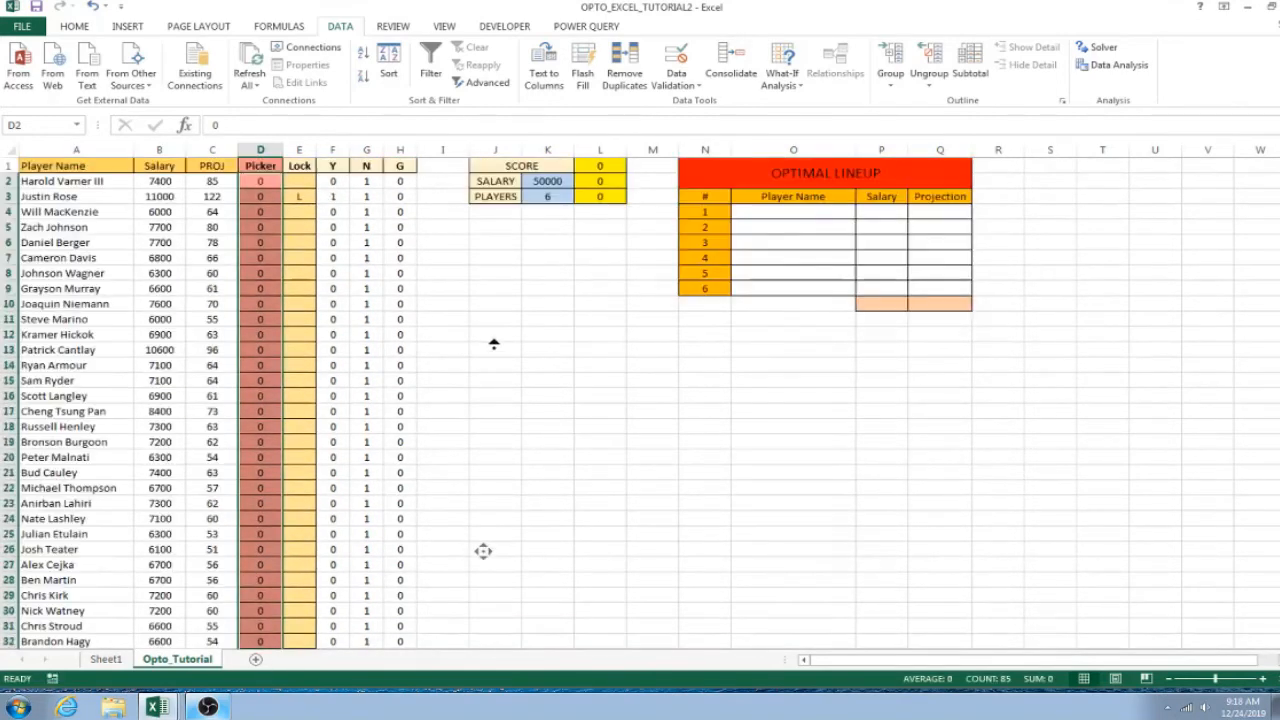
Clear the L from E3 and the X from E37 in the Lock column
{"action": "left_click", "coordinate": [300, 196]}
{"action": "key", "text": "Delete"}
{"action": "scroll", "coordinate": [318, 421], "scroll_direction": "down", "scroll_amount": 2}
{"action": "scroll", "coordinate": [318, 421], "scroll_direction": "down", "scroll_amount": 2}
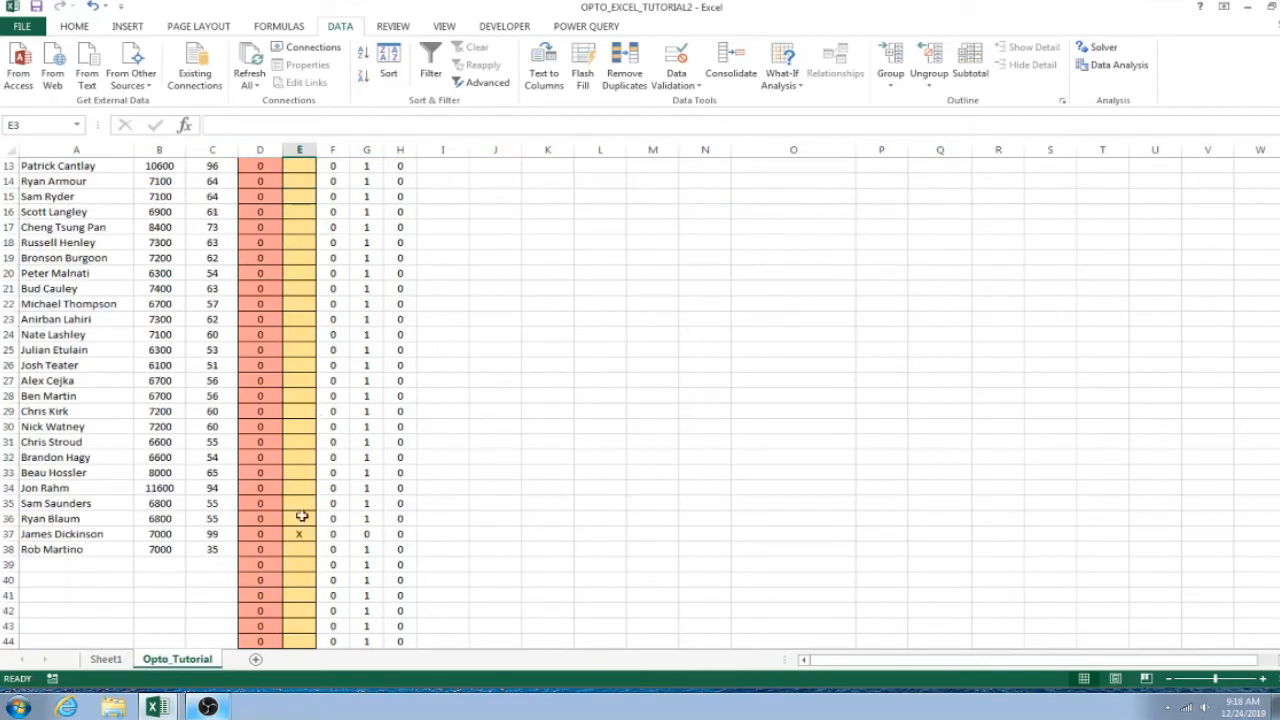
{"action": "left_click", "coordinate": [300, 534]}
{"action": "key", "text": "Delete"}
{"action": "scroll", "coordinate": [491, 493], "scroll_direction": "up", "scroll_amount": 3}
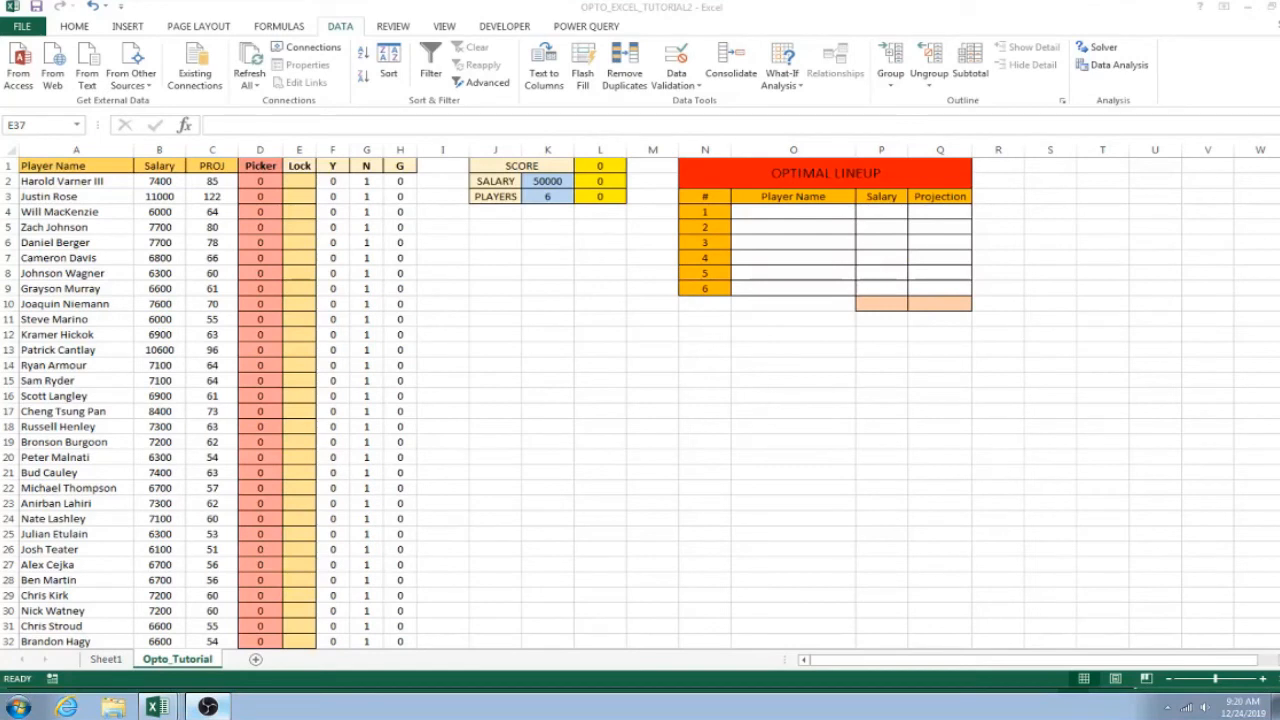
Enter the text OFFSET(A$1,MATCH(U4,M:M,0)-1,0) in N13, below the Optimal Lineup table
{"action": "left_click", "coordinate": [598, 290]}
{"action": "left_click_drag", "start_coordinate": [757, 214], "coordinate": [940, 297]}
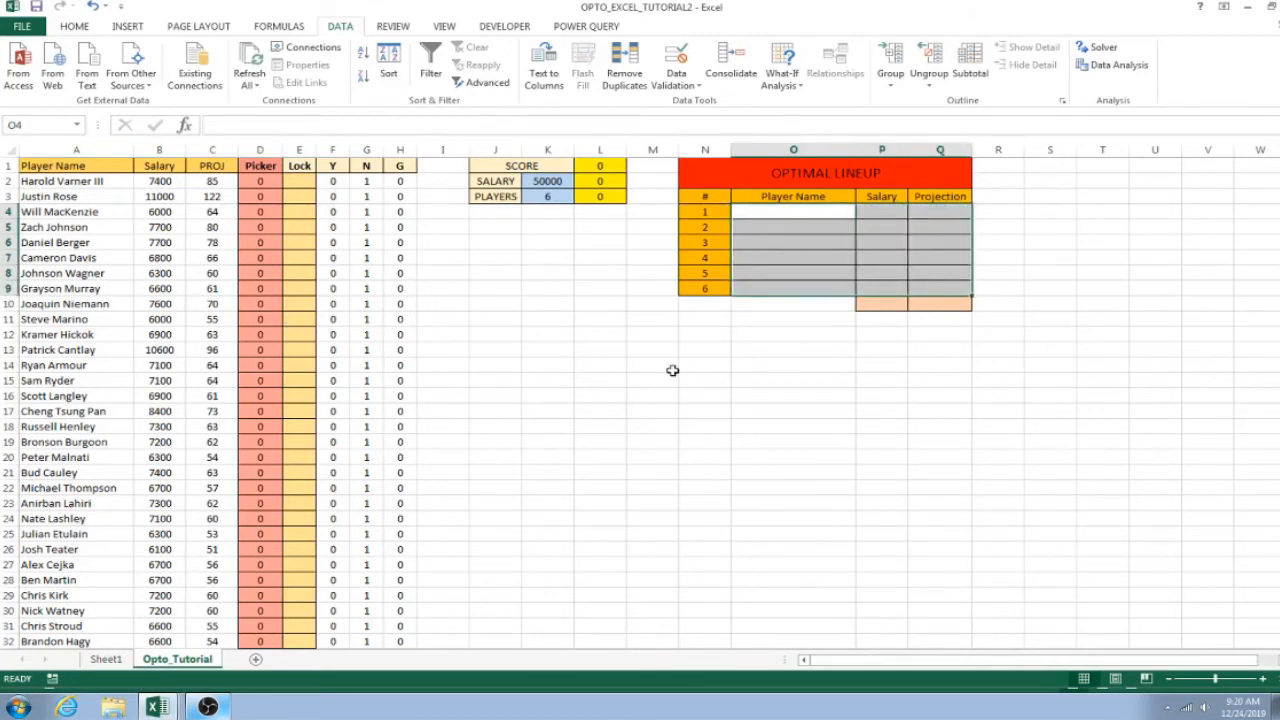
{"action": "left_click", "coordinate": [517, 301]}
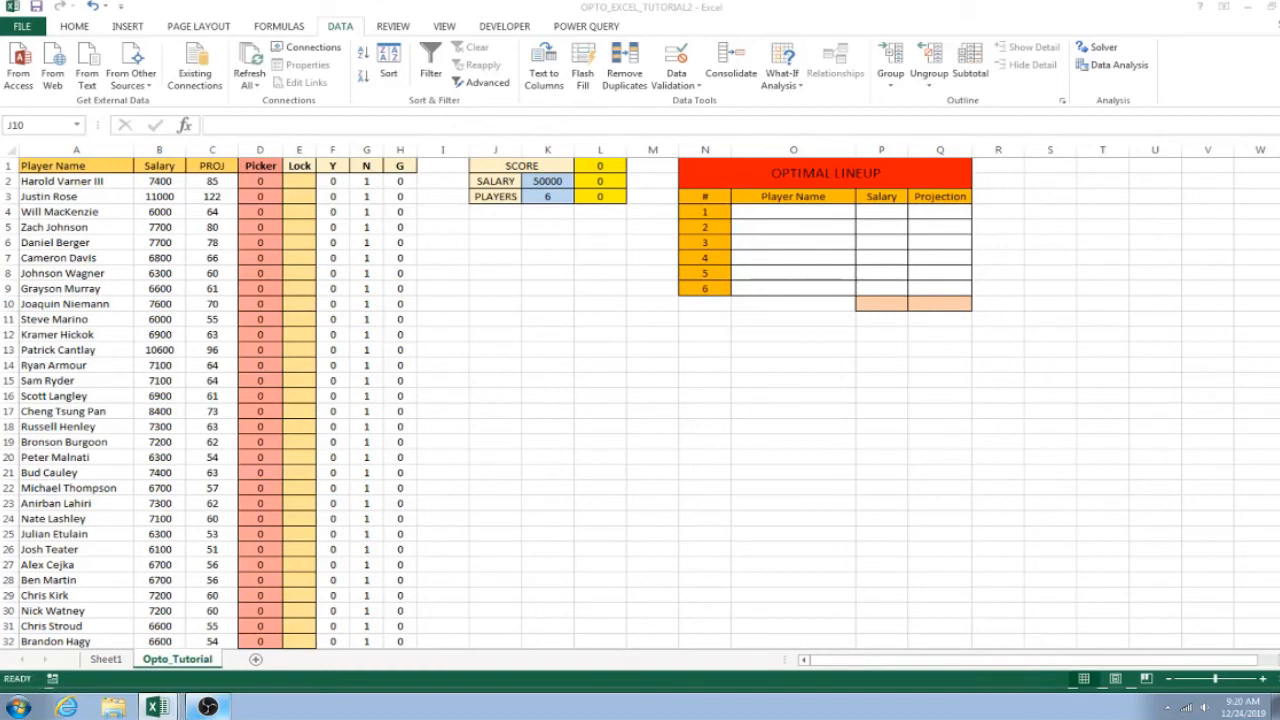
{"action": "left_click_drag", "start_coordinate": [705, 350], "coordinate": [950, 349]}
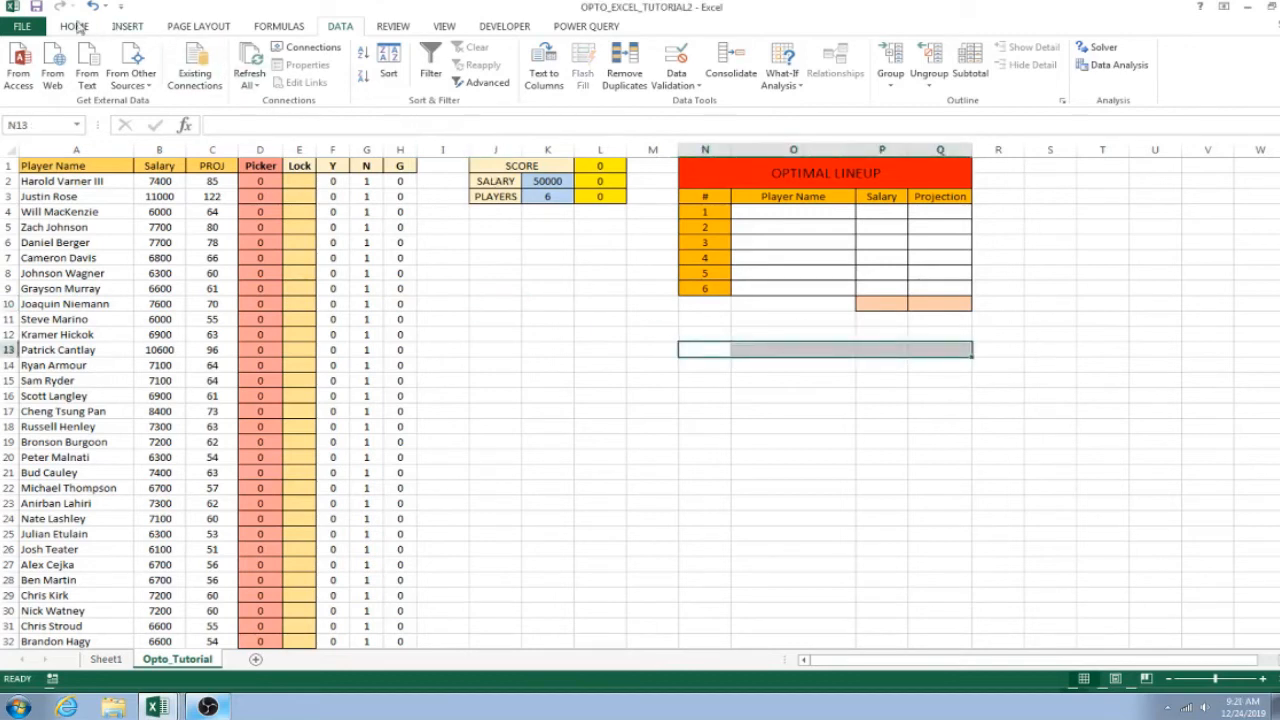
{"action": "left_click", "coordinate": [688, 356]}
{"action": "type", "text": "OFFSET(A$1,MATCH(U4,M:M,0)-1,0)"}
{"action": "key", "text": "Return"}
Merge and center the formula text across N13:Q13
{"action": "left_click_drag", "start_coordinate": [705, 350], "coordinate": [934, 349]}
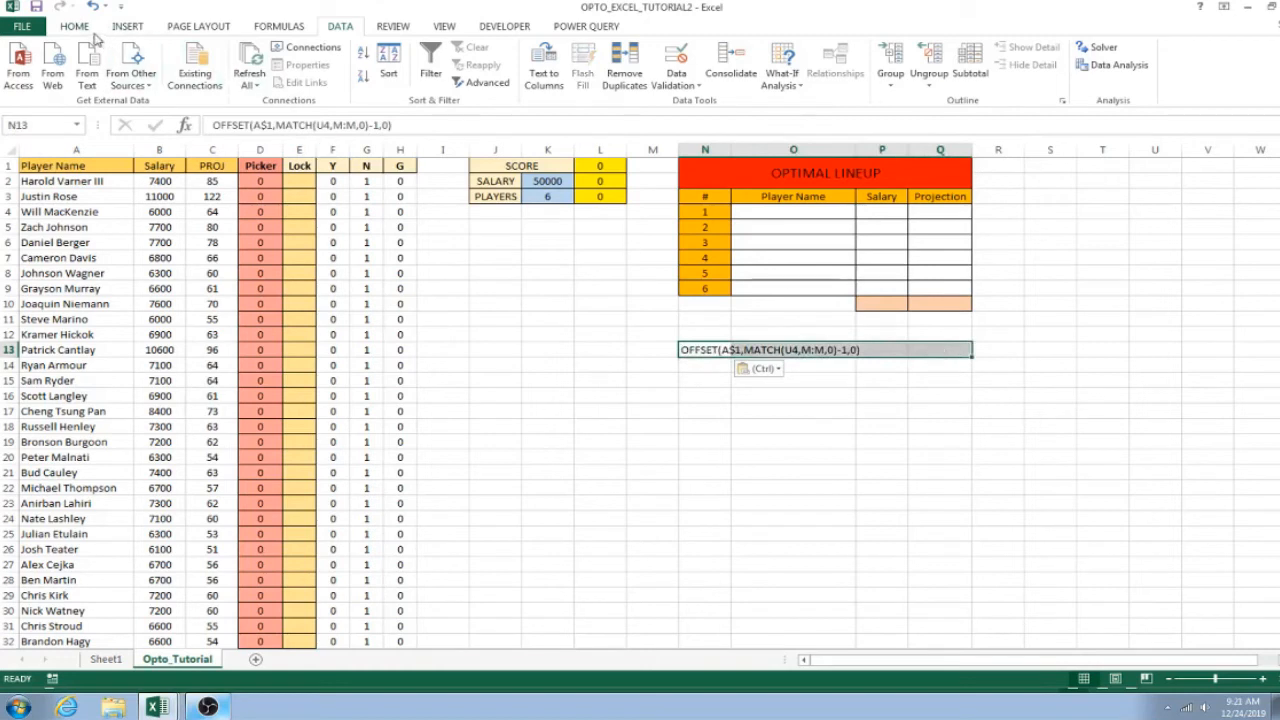
{"action": "left_click", "coordinate": [70, 27]}
{"action": "left_click", "coordinate": [452, 77]}
{"action": "left_click", "coordinate": [793, 395]}
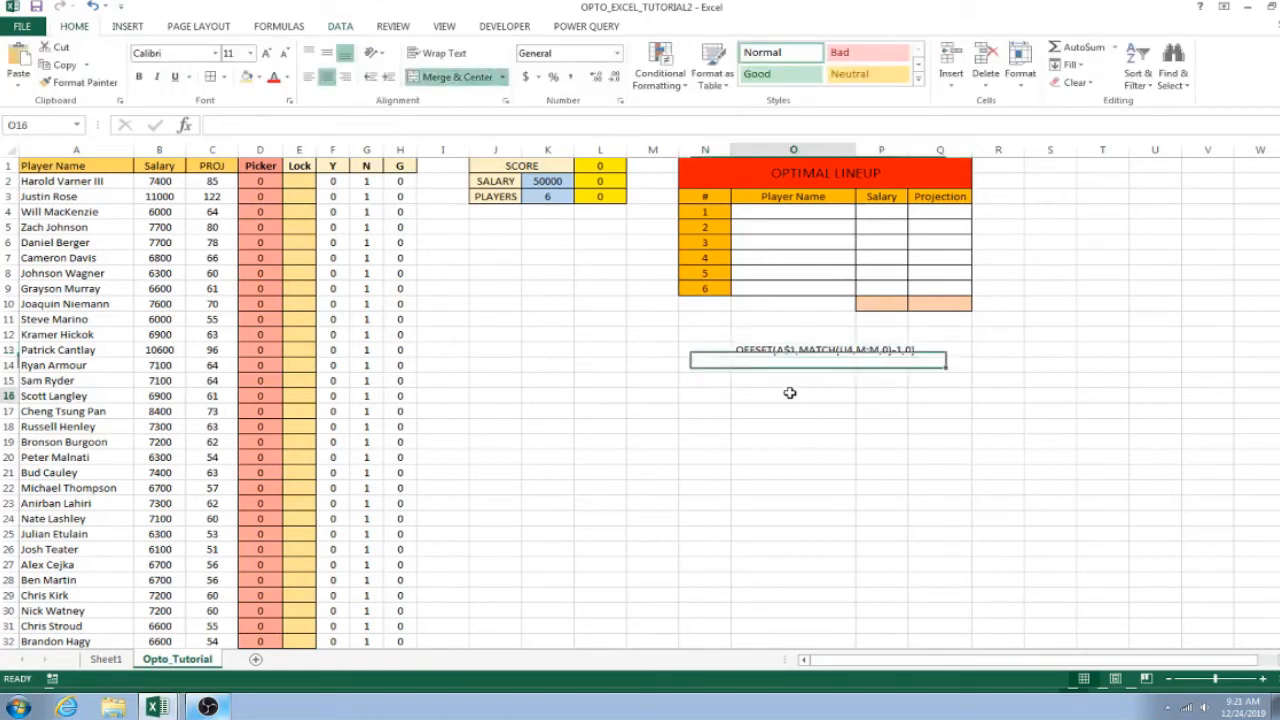
{"action": "left_click", "coordinate": [753, 352]}
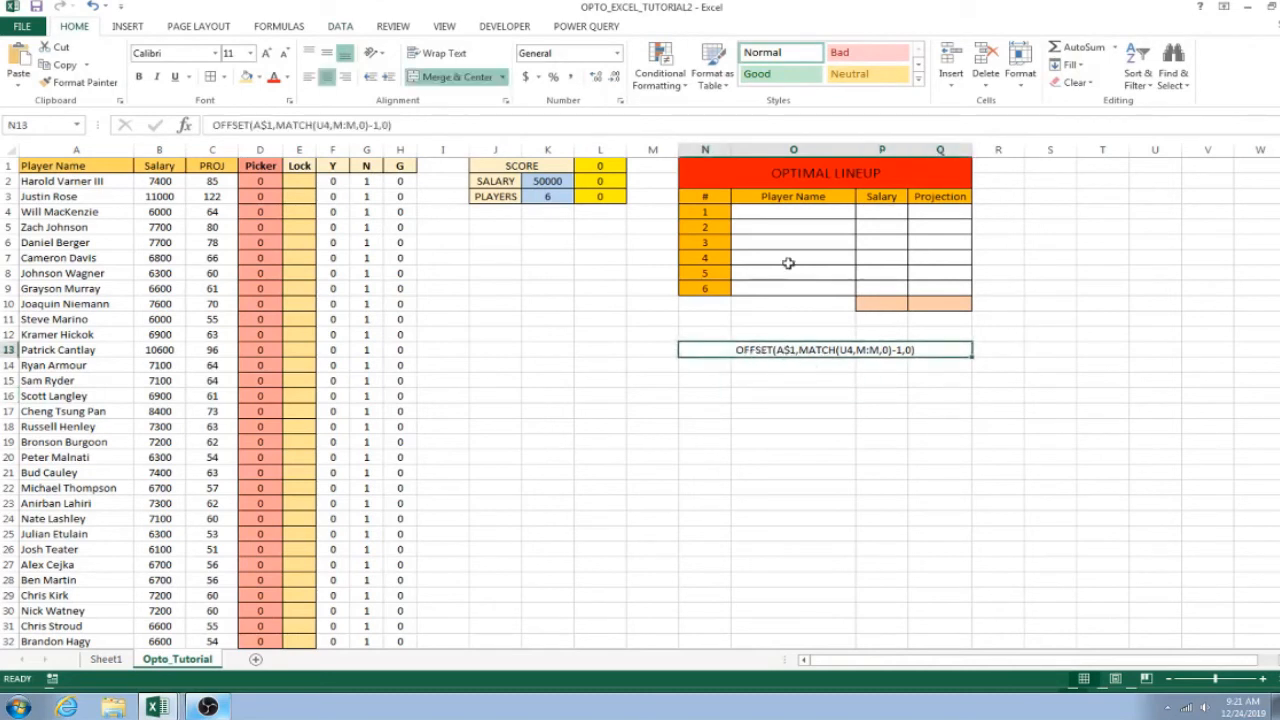
Solve the lineup model with Solver without any locks or exclusions, and keep the Solver solution
{"action": "left_click", "coordinate": [796, 212]}
{"action": "left_click", "coordinate": [780, 352]}
{"action": "left_click", "coordinate": [345, 27]}
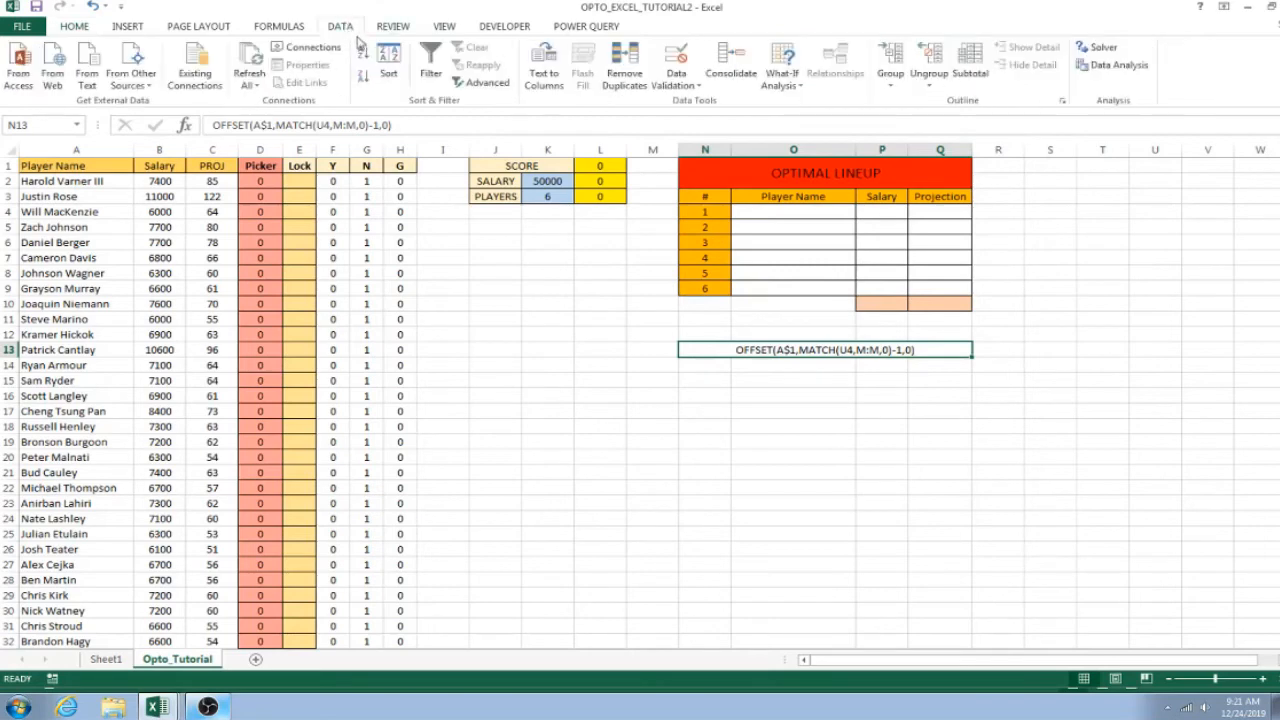
{"action": "left_click", "coordinate": [1097, 48]}
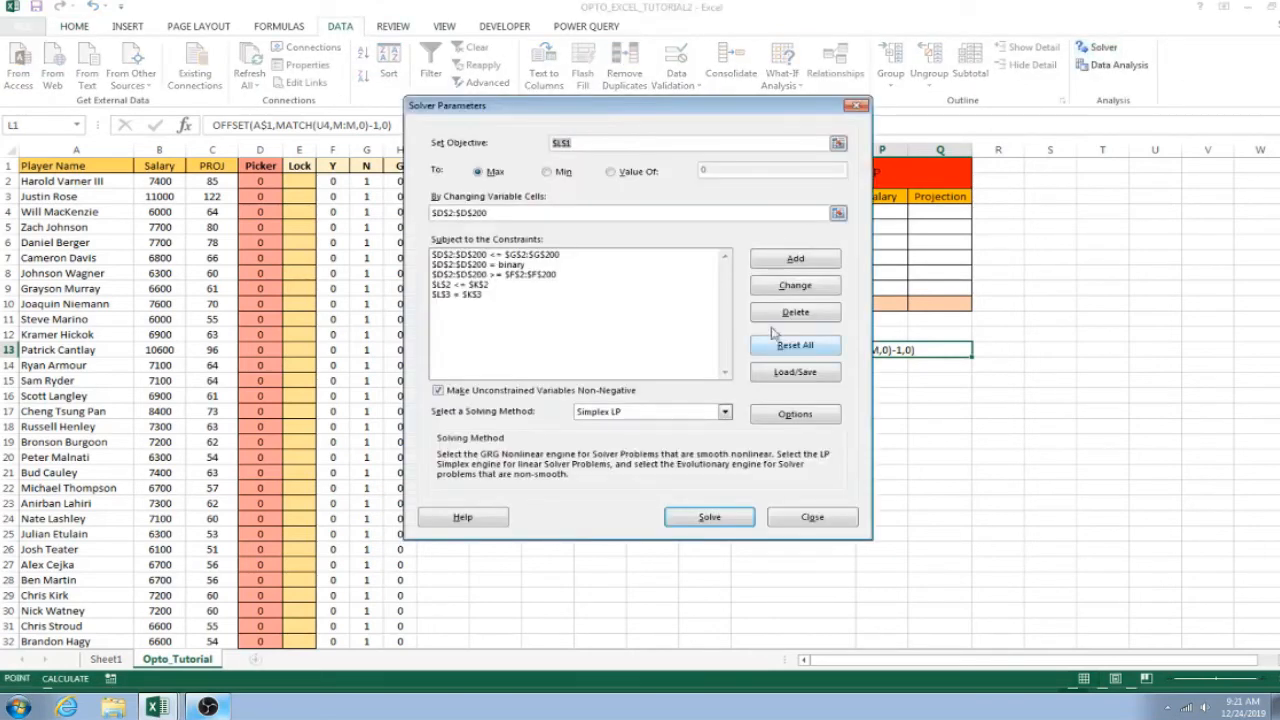
{"action": "left_click", "coordinate": [708, 518]}
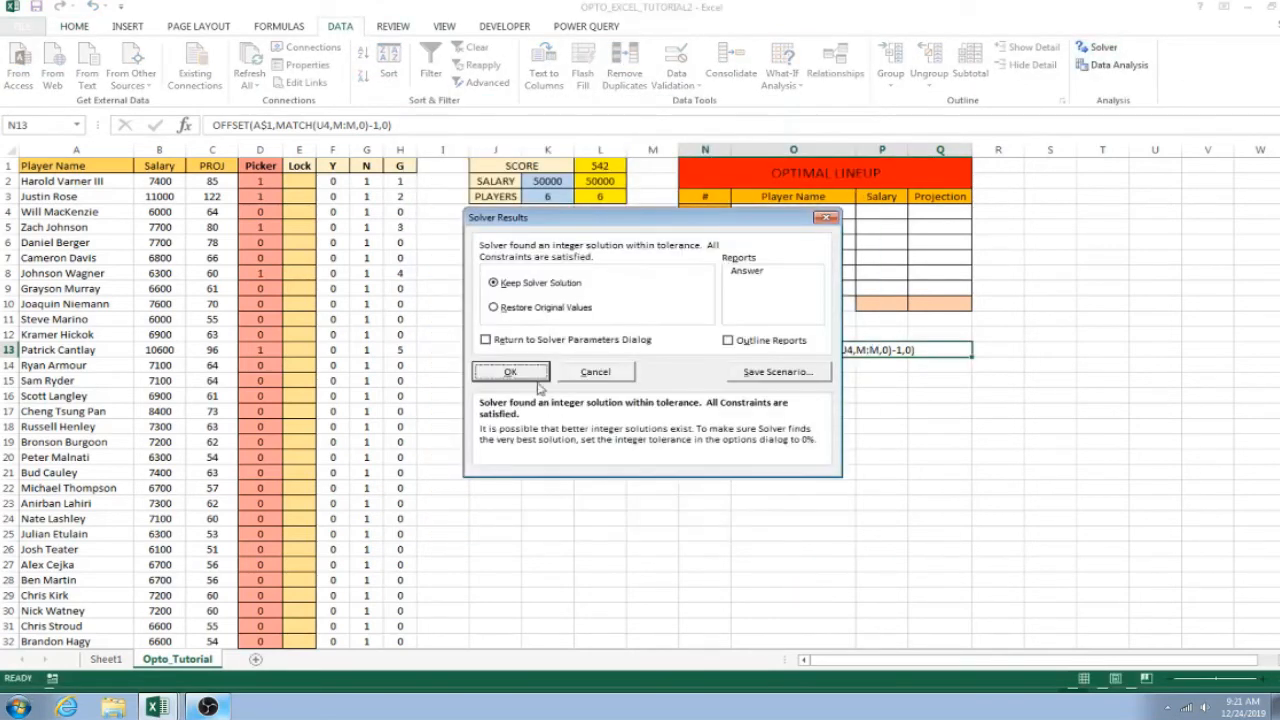
{"action": "left_click", "coordinate": [510, 372]}
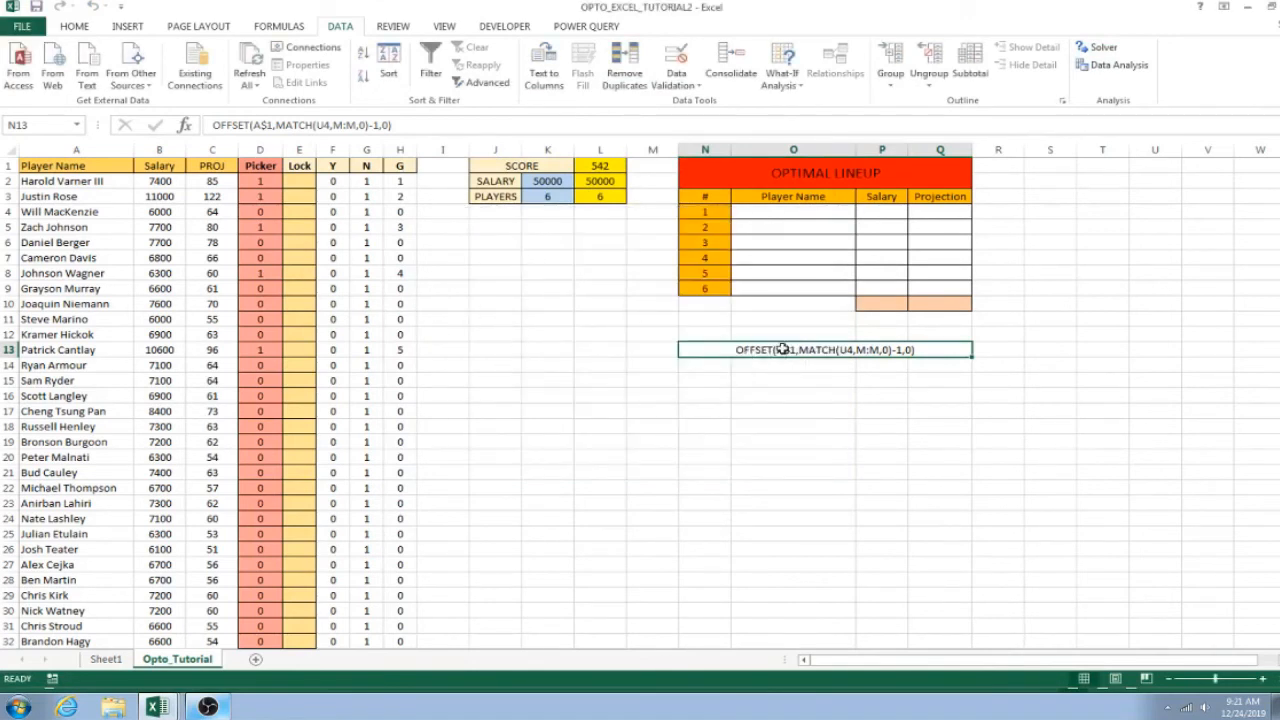
Copy the formula text from N13 and enter it in O4 as =OFFSET(A$1,MATCH(U4,M:M,0)-1,0)
{"action": "left_click_drag", "start_coordinate": [393, 125], "coordinate": [183, 127]}
{"action": "key", "text": "ctrl+c"}
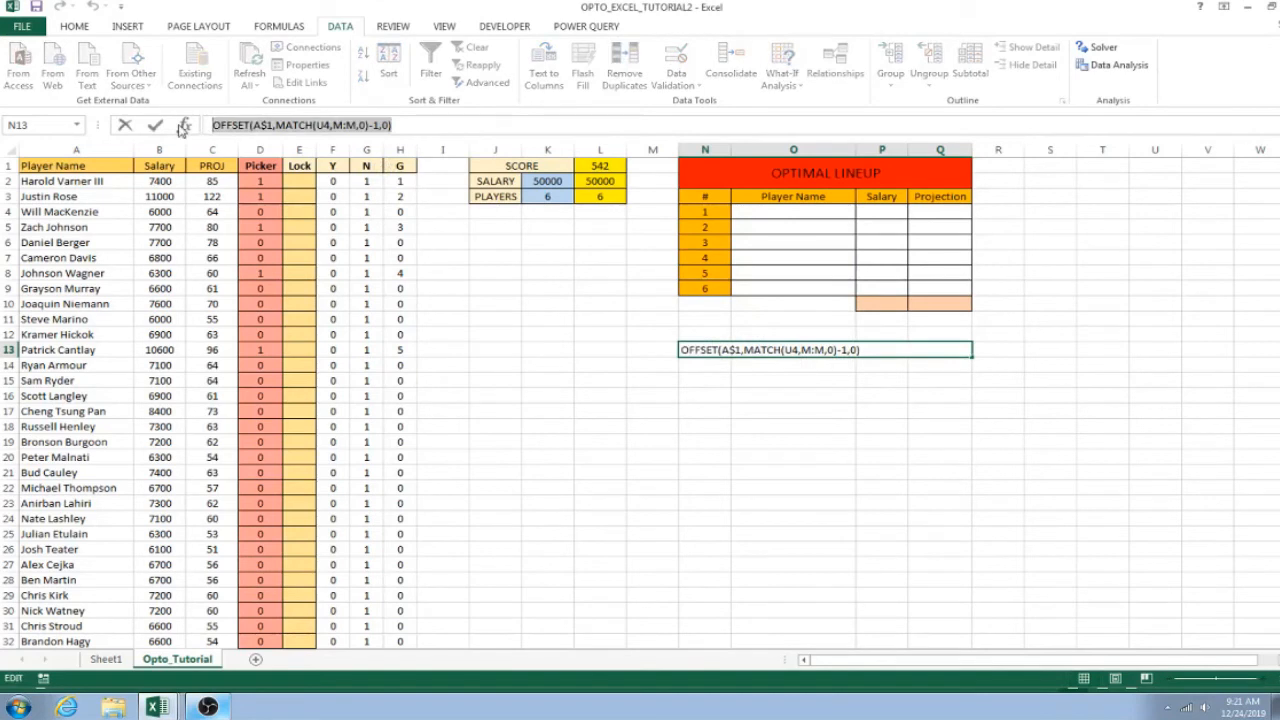
{"action": "key", "text": "Return"}
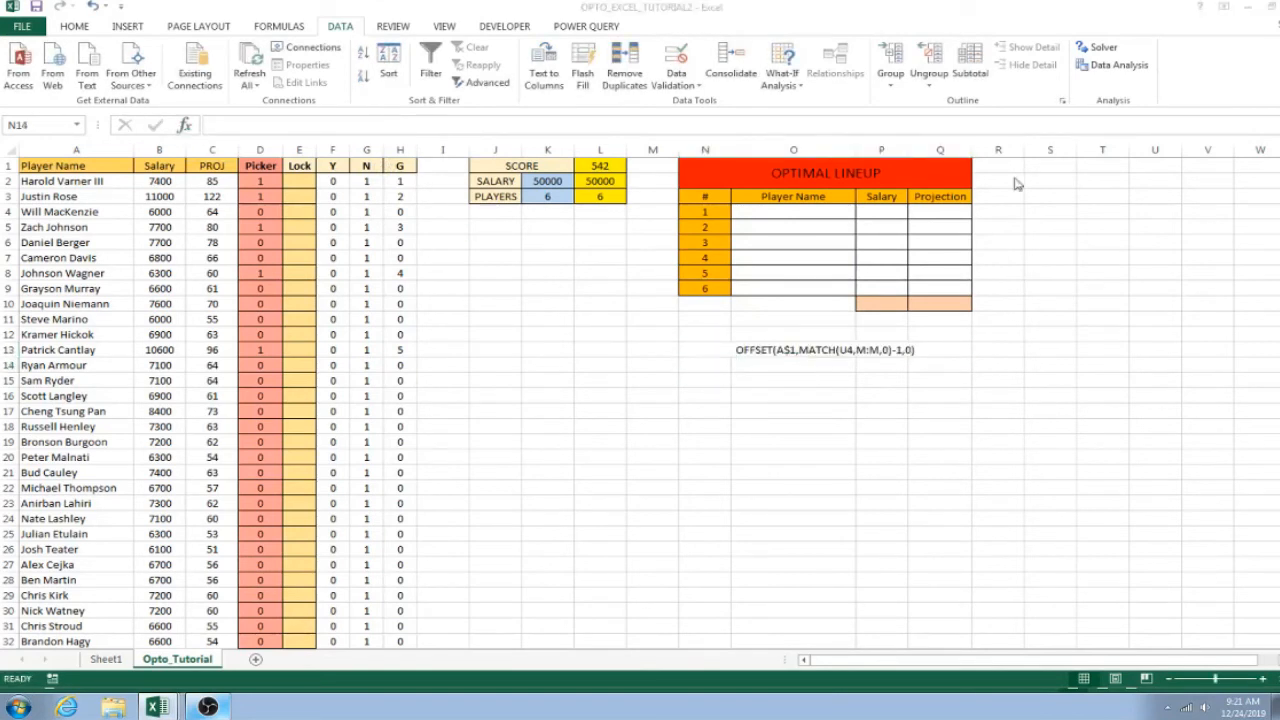
{"action": "left_click", "coordinate": [772, 214]}
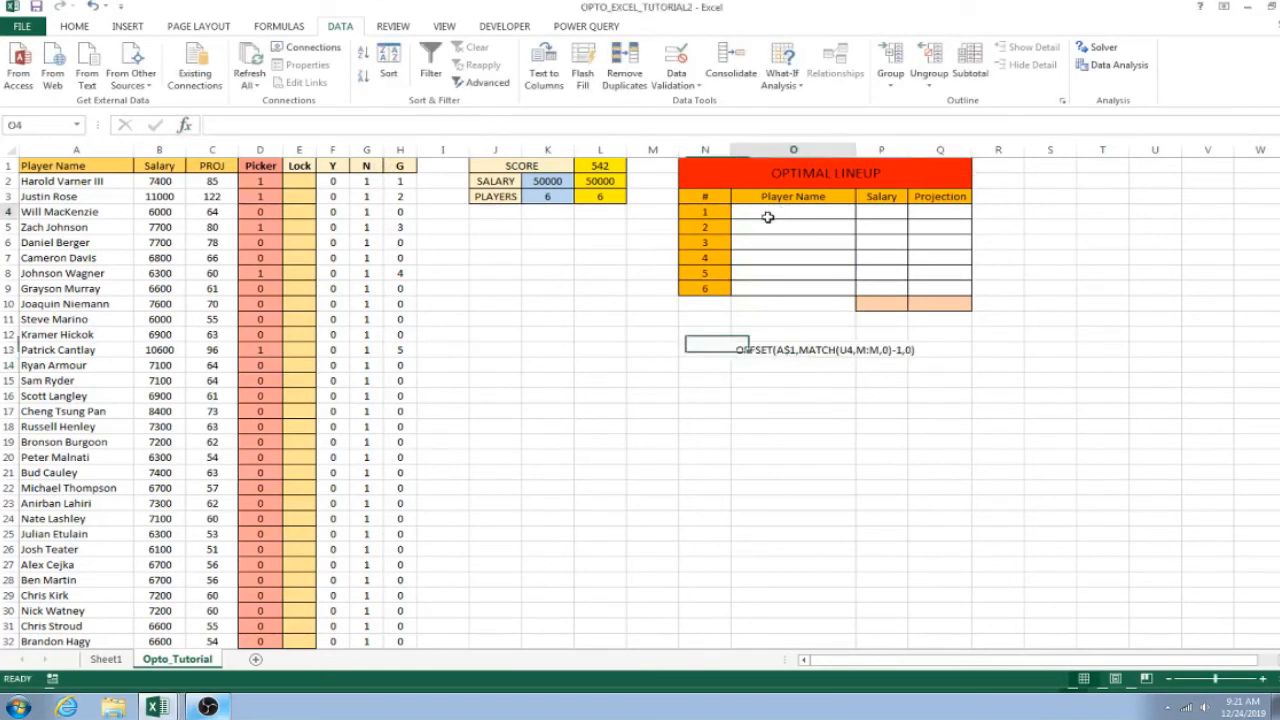
{"action": "left_click", "coordinate": [523, 125]}
{"action": "type", "text": "="}
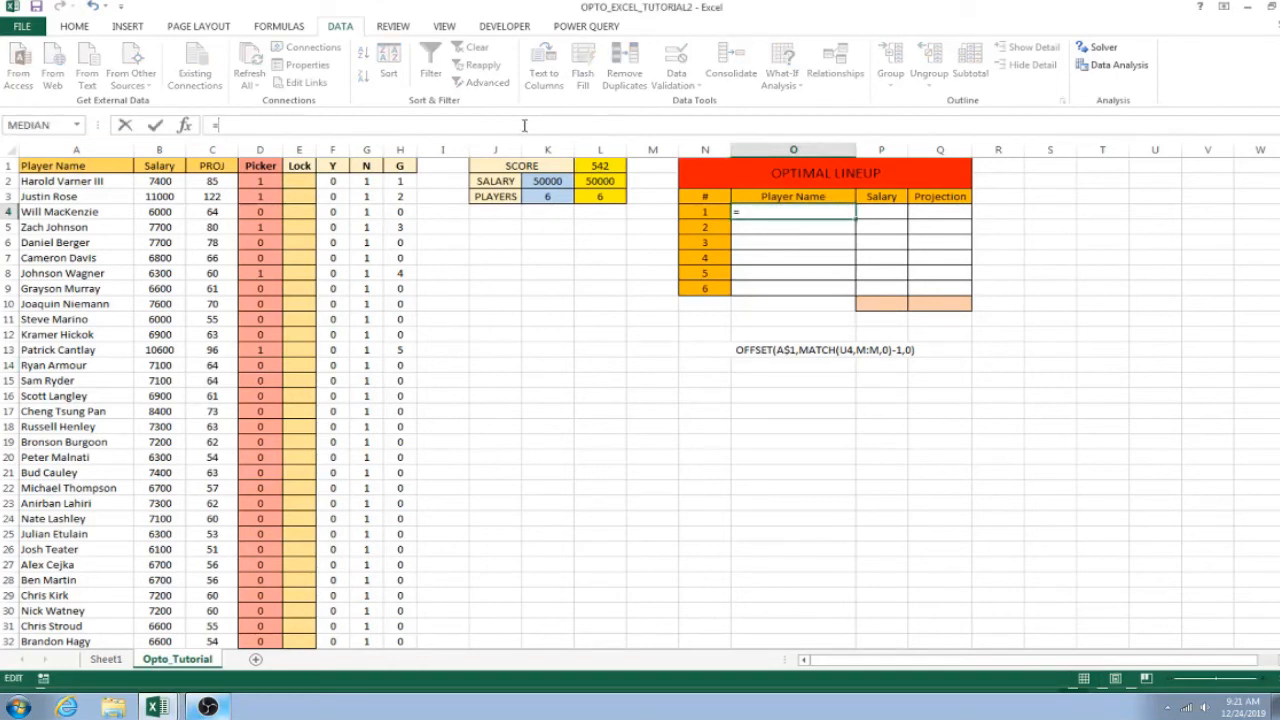
{"action": "key", "text": "ctrl+v"}
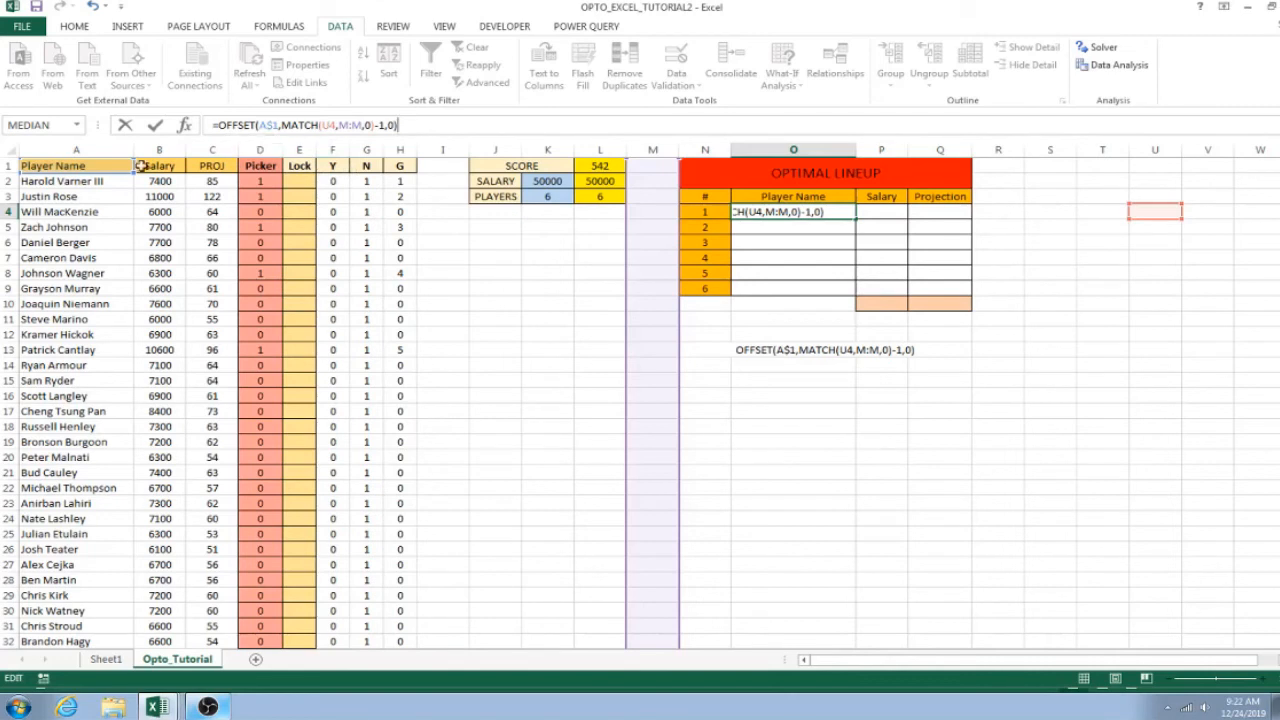
Adjust the MATCH arguments in O4 so the formula becomes =OFFSET(A$1,MATCH(N4,H:H,0)-1,0)
{"action": "left_click", "coordinate": [327, 125]}
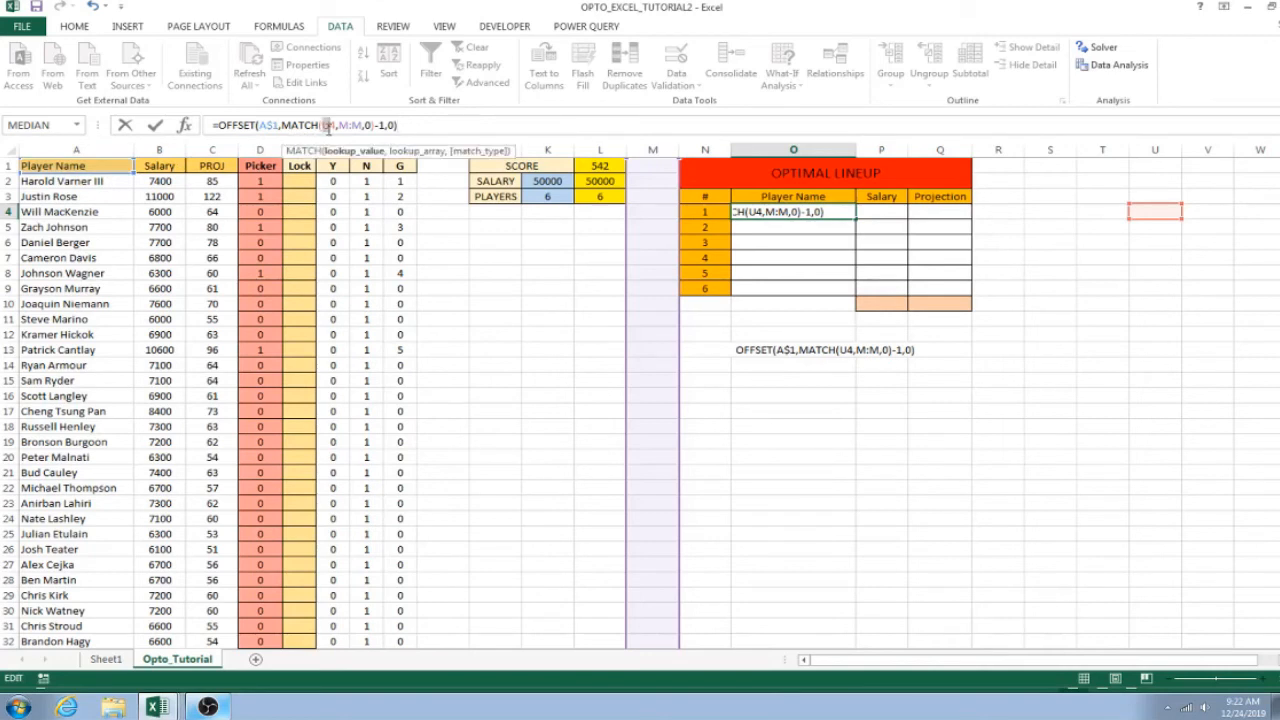
{"action": "type", "text": "N"}
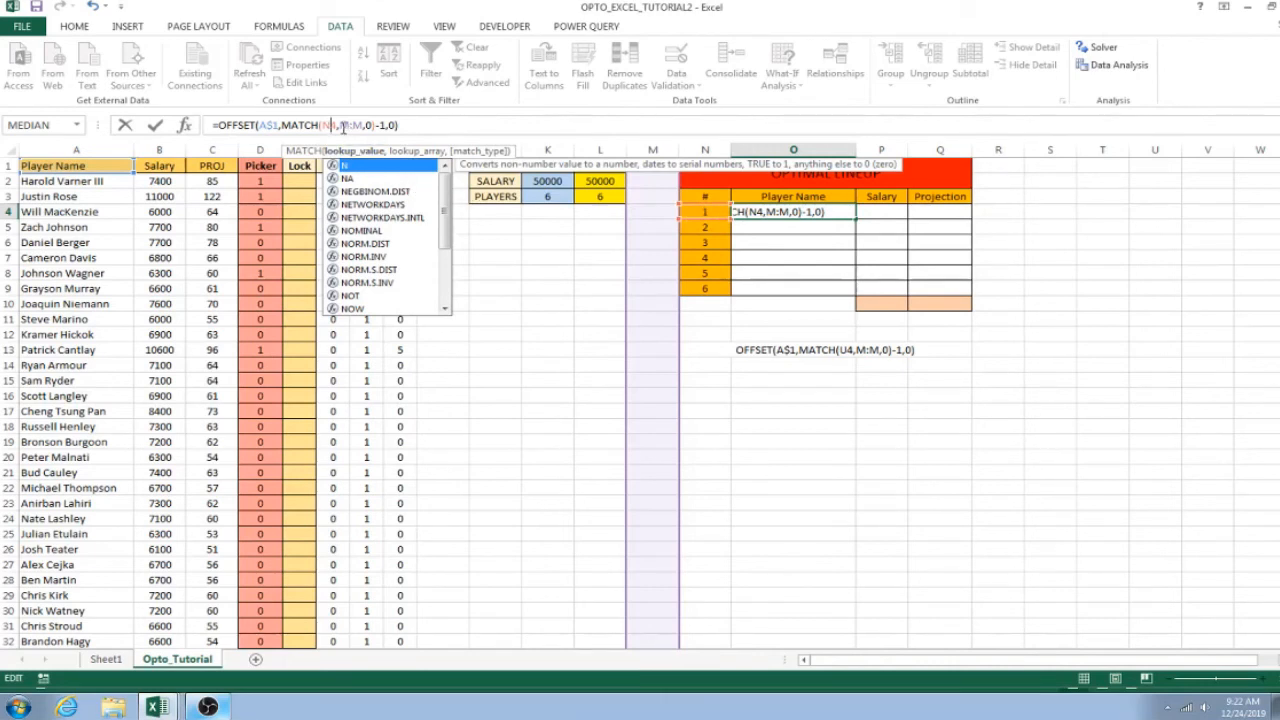
{"action": "left_click_drag", "start_coordinate": [340, 125], "coordinate": [348, 125]}
{"action": "type", "text": "H"}
{"action": "left_click", "coordinate": [349, 125]}
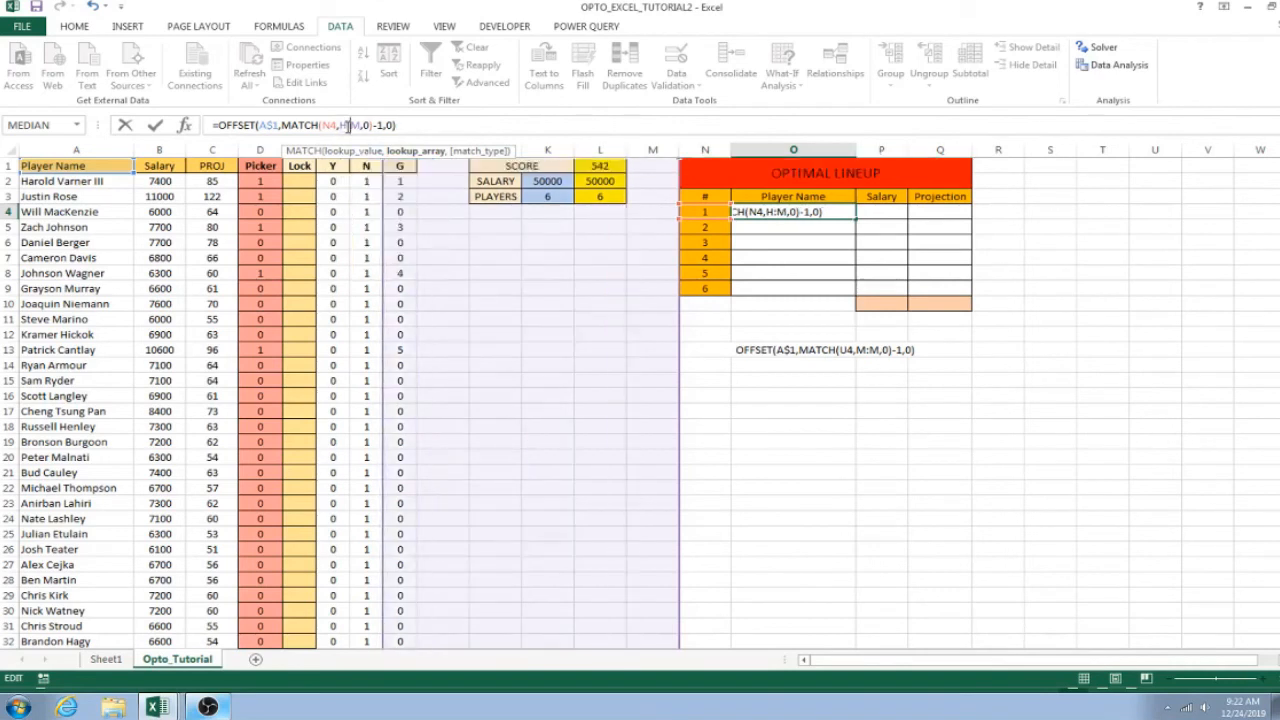
{"action": "left_click_drag", "start_coordinate": [350, 125], "coordinate": [357, 125]}
{"action": "type", "text": "H"}
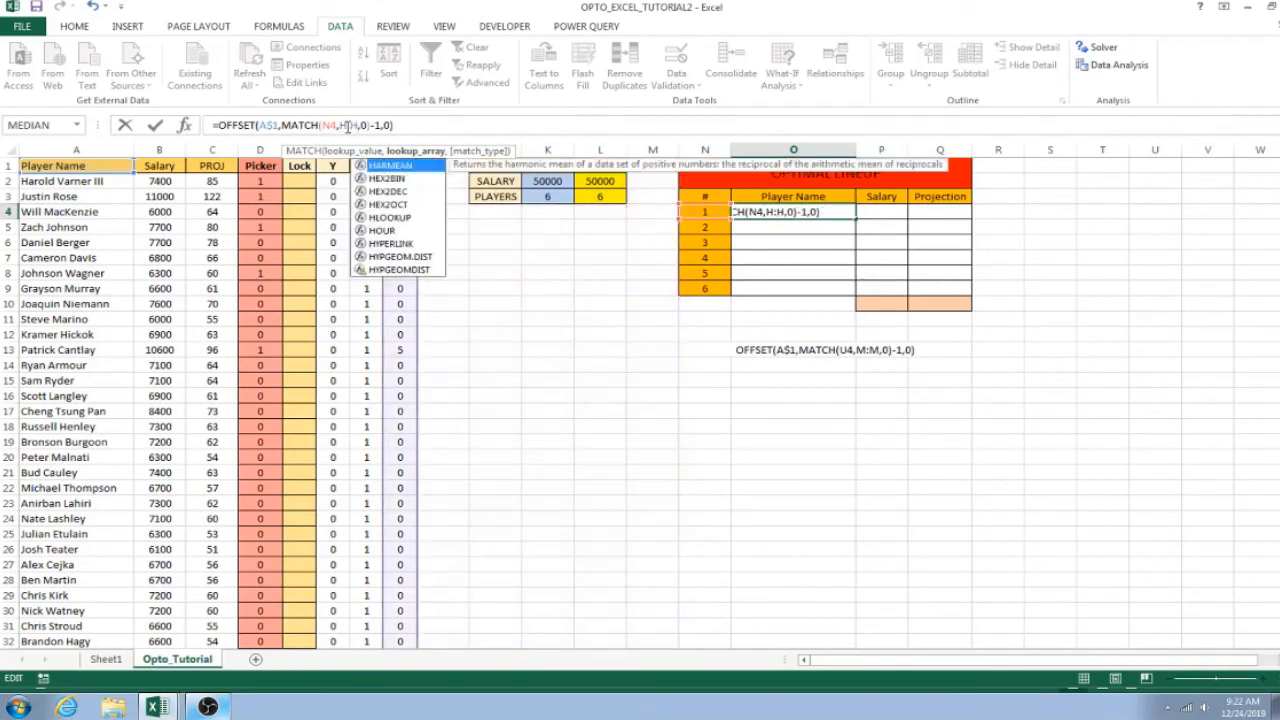
{"action": "key", "text": "Return"}
{"action": "key", "text": "Up"}
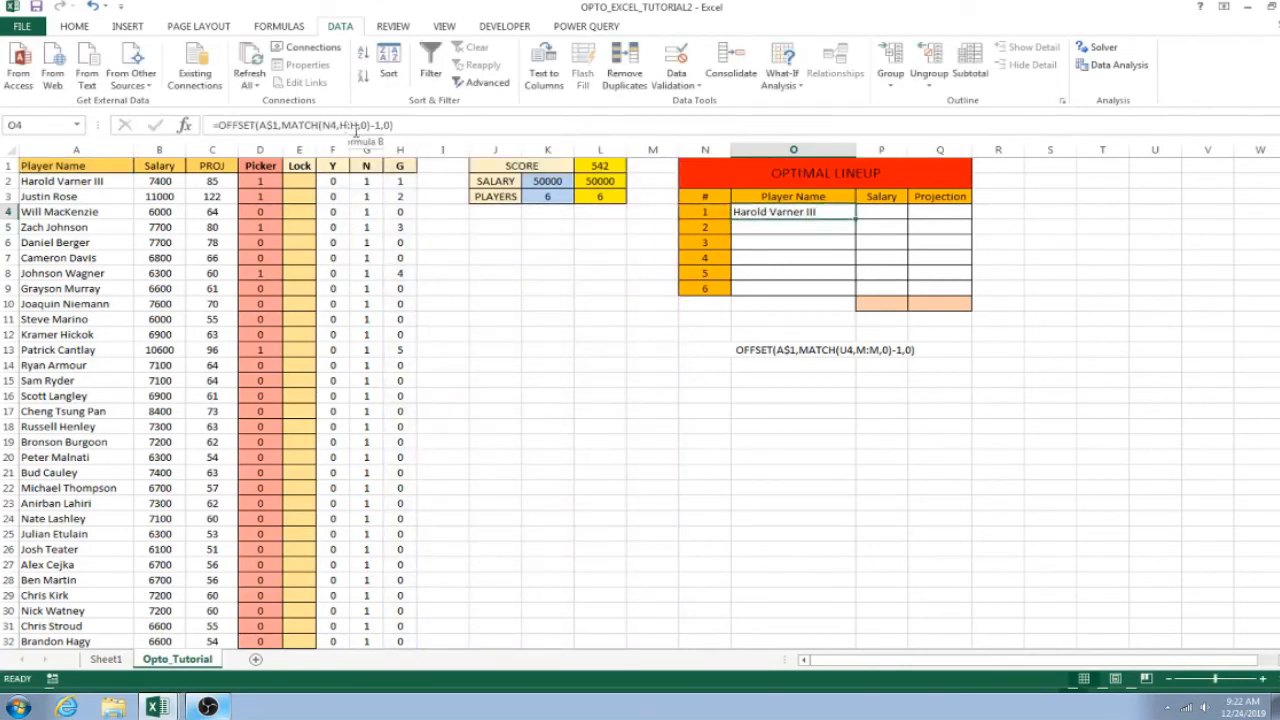
Review the references in O4's formula and fill it down through O9 to complete the Player Name column
{"action": "left_click", "coordinate": [427, 128]}
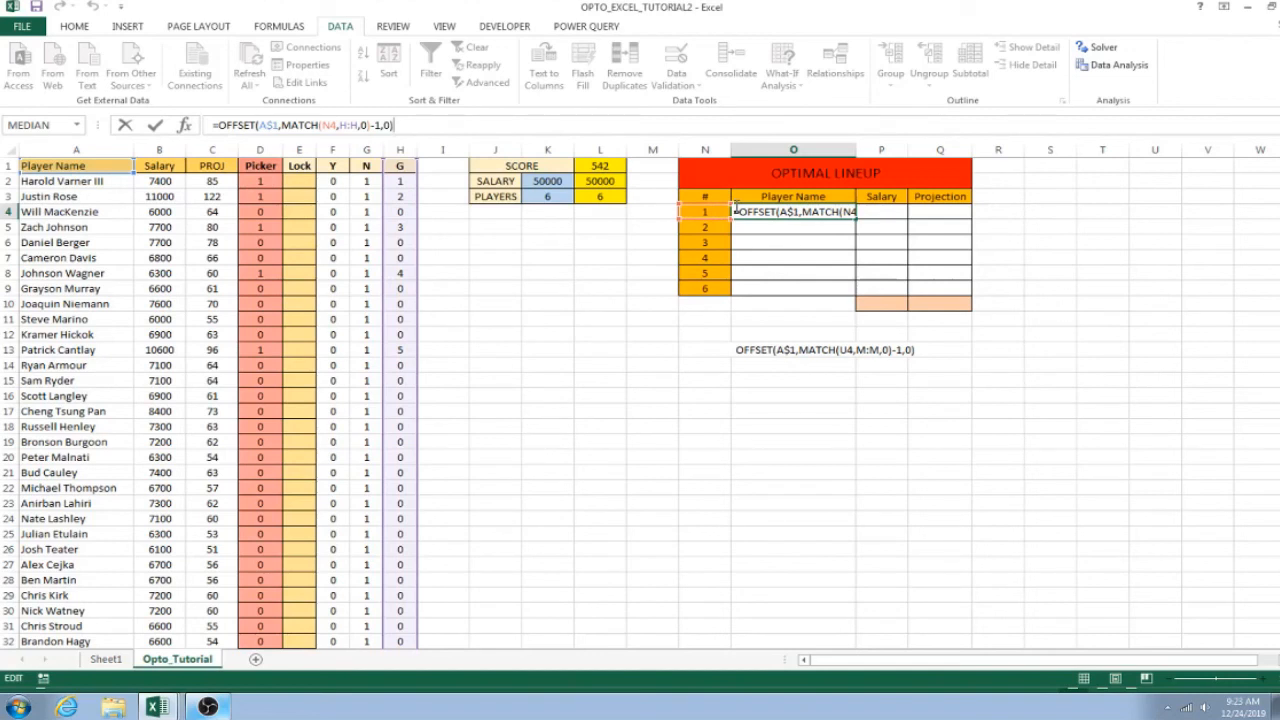
{"action": "key", "text": "Return"}
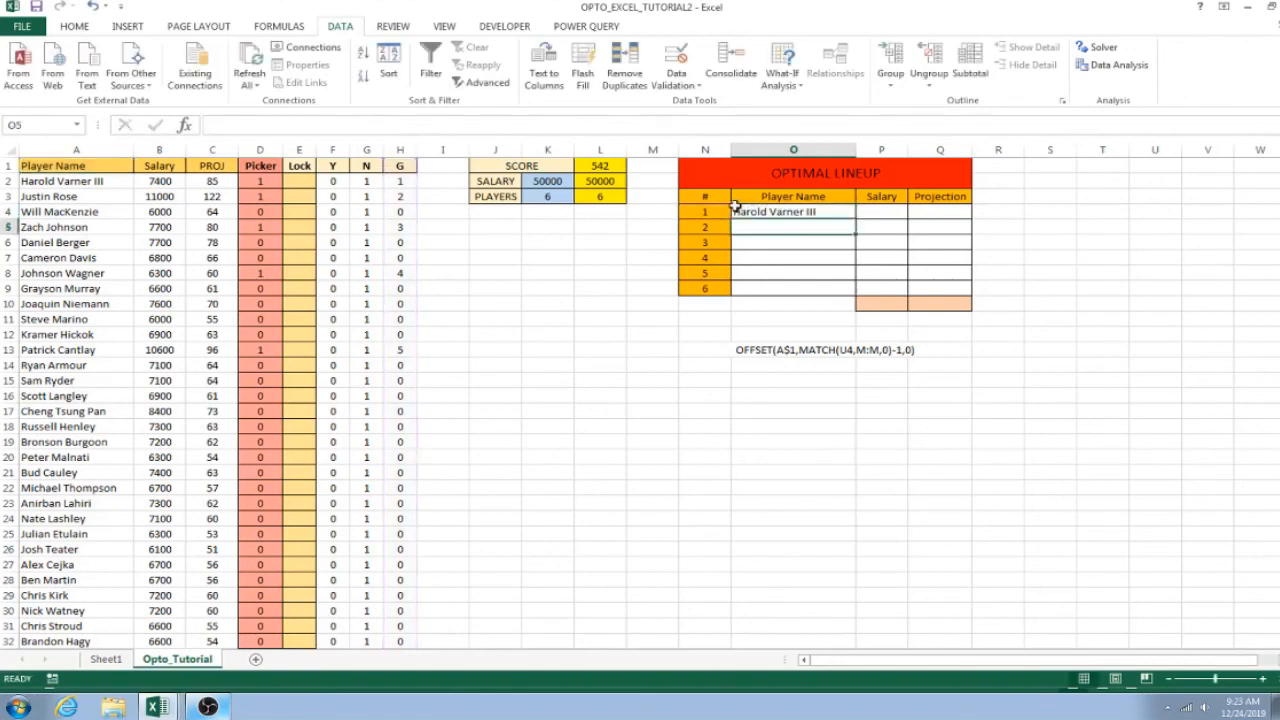
{"action": "left_click", "coordinate": [828, 212]}
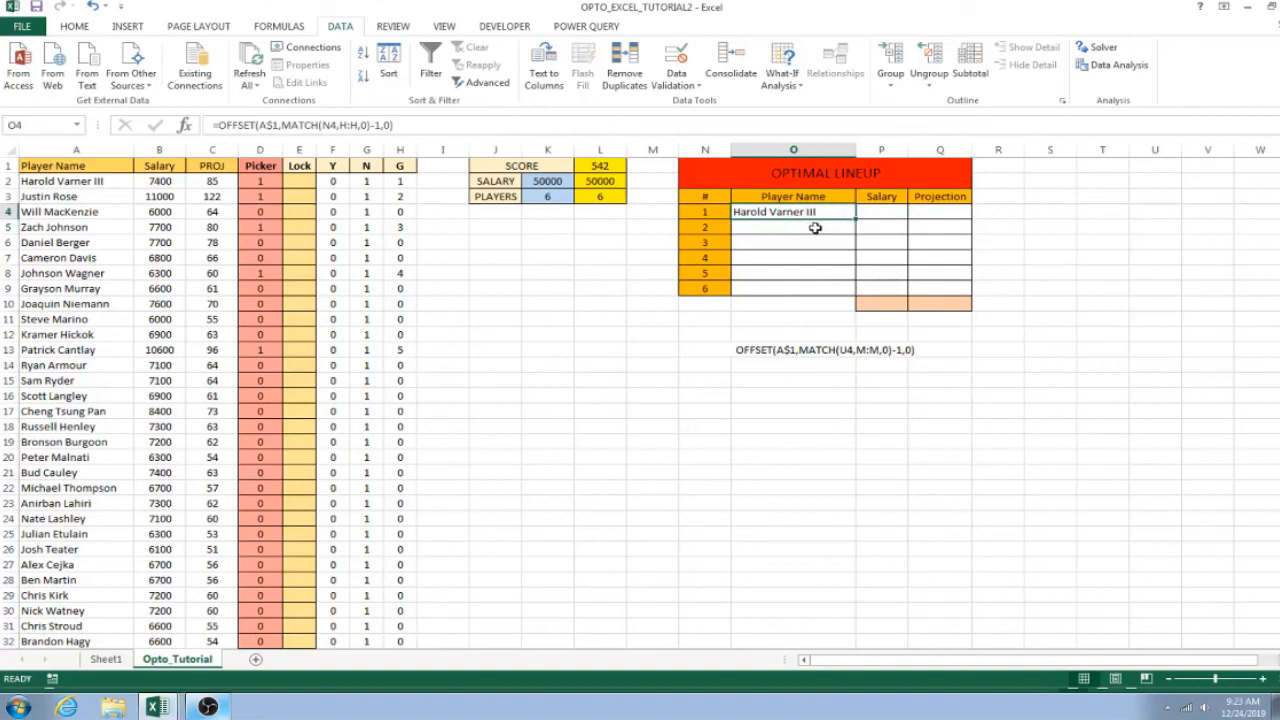
{"action": "left_click", "coordinate": [208, 707]}
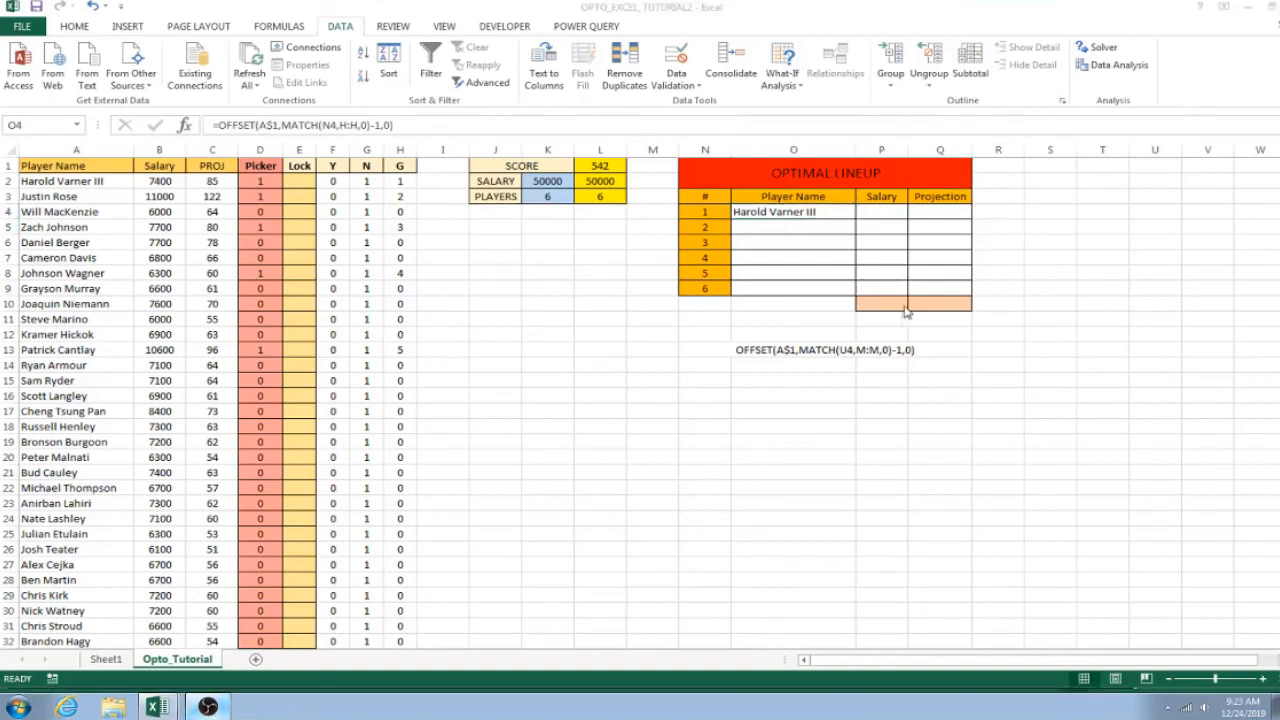
{"action": "left_click", "coordinate": [838, 211]}
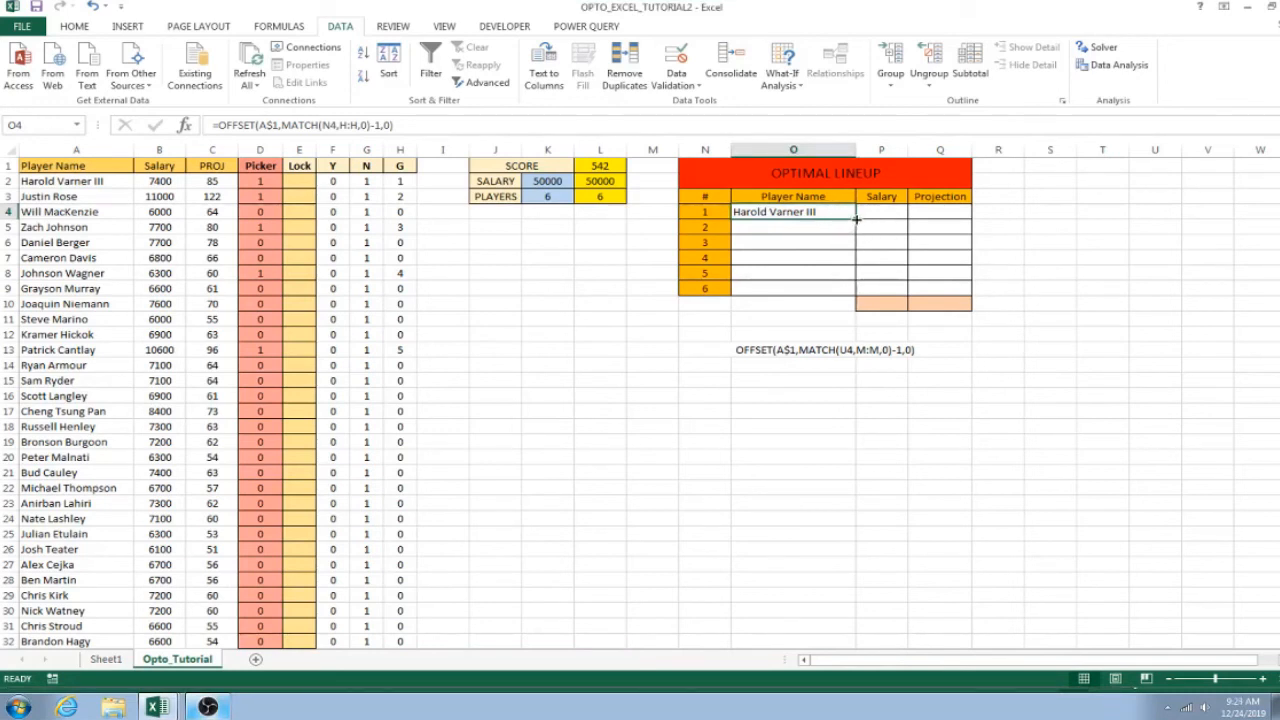
{"action": "left_click_drag", "start_coordinate": [856, 218], "coordinate": [852, 291]}
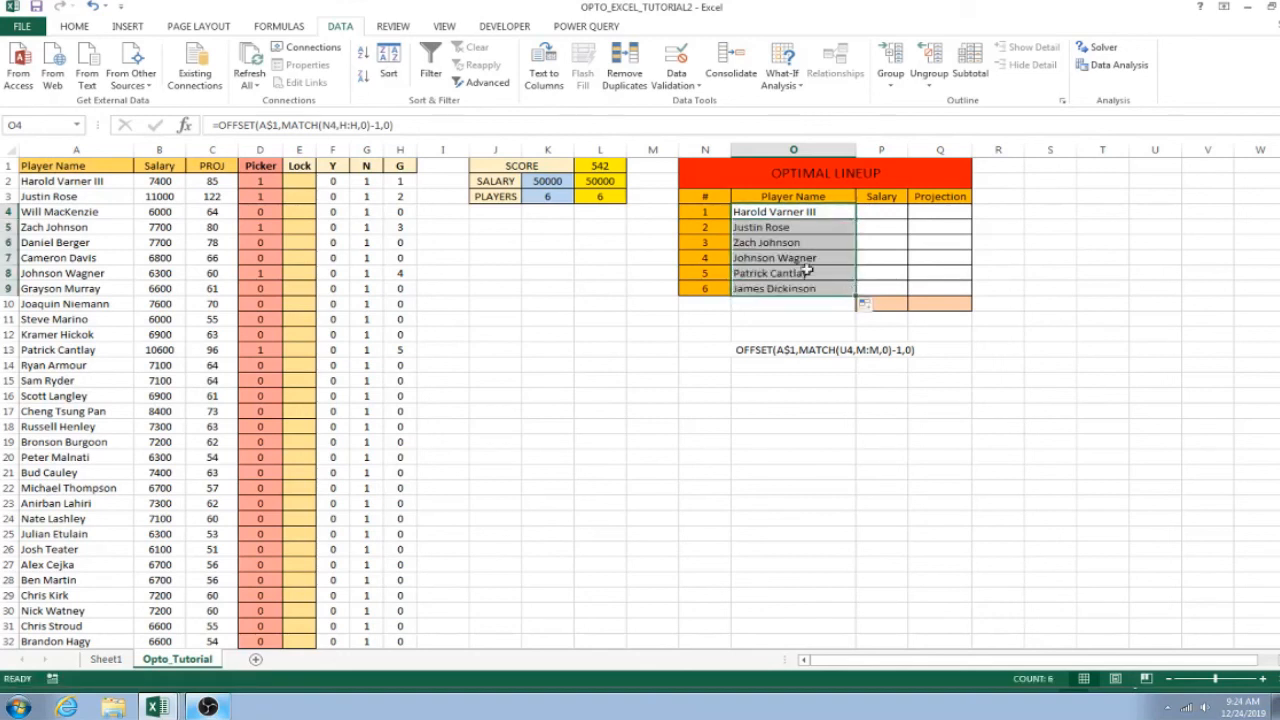
Examine the filled Player Name cells O4:O9 and the Salary, Projection and total cells of the Optimal Lineup table
{"action": "left_click", "coordinate": [787, 315]}
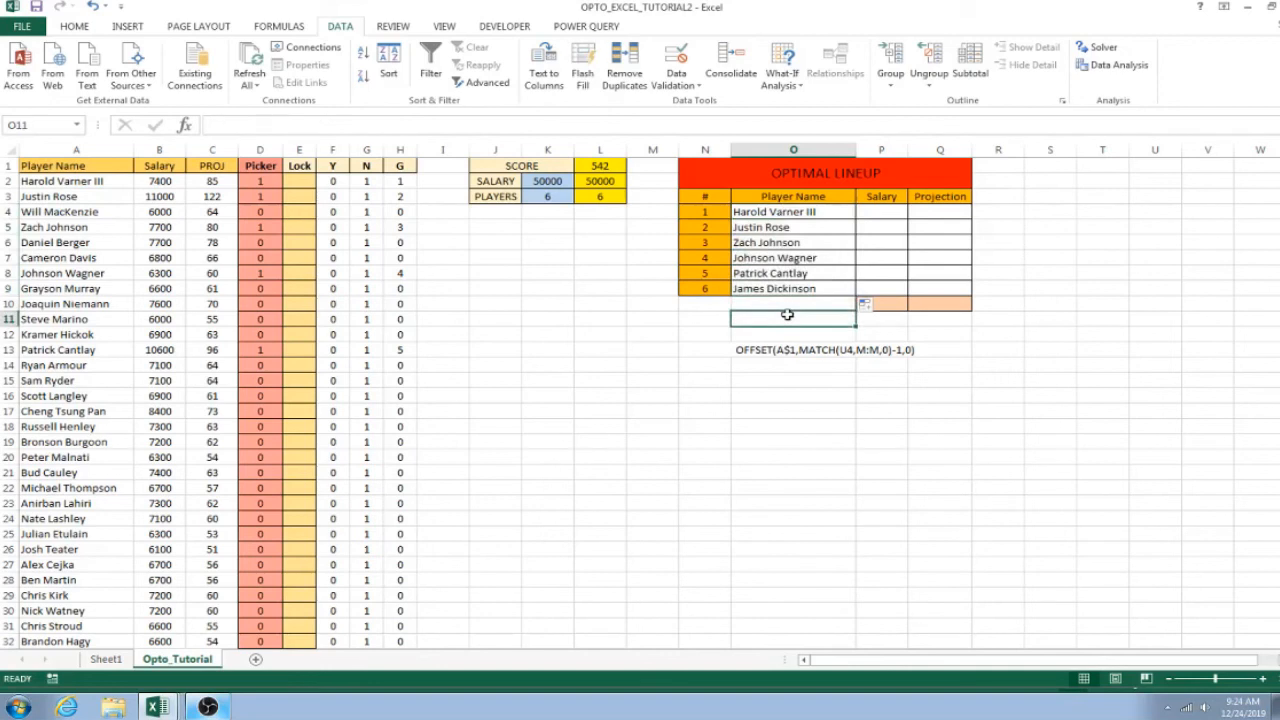
{"action": "left_click", "coordinate": [789, 290]}
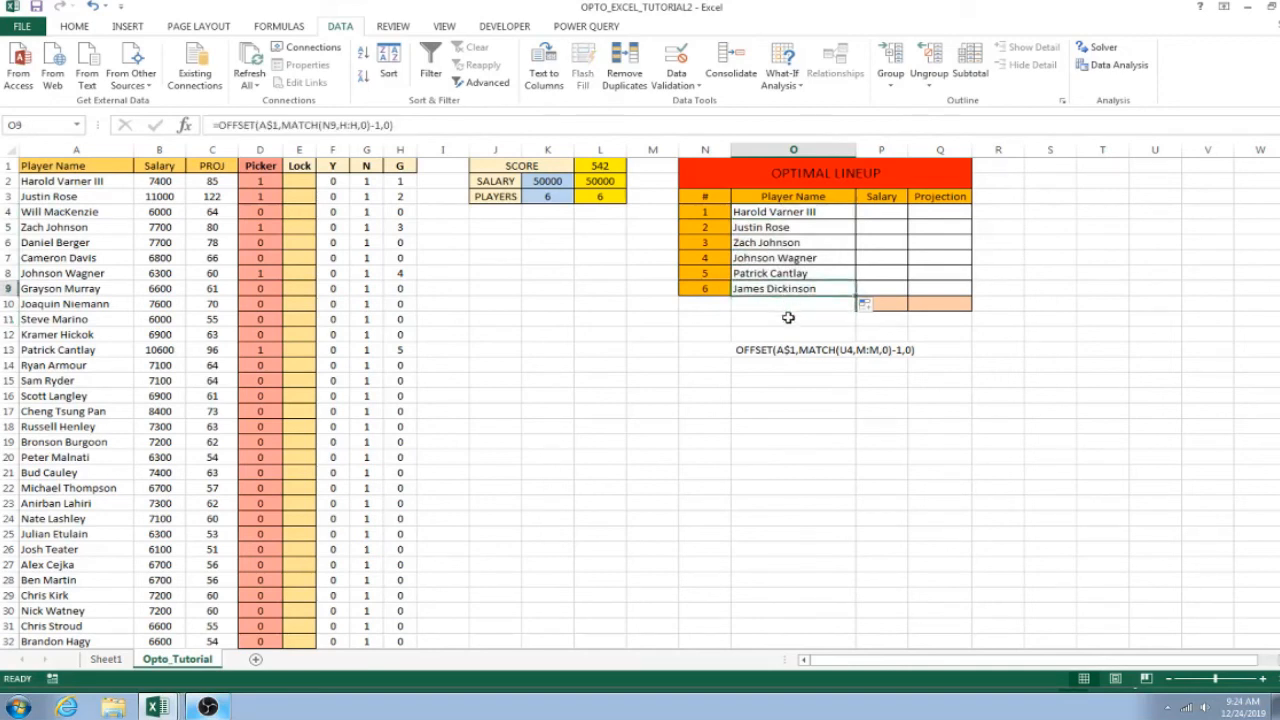
{"action": "left_click", "coordinate": [788, 317]}
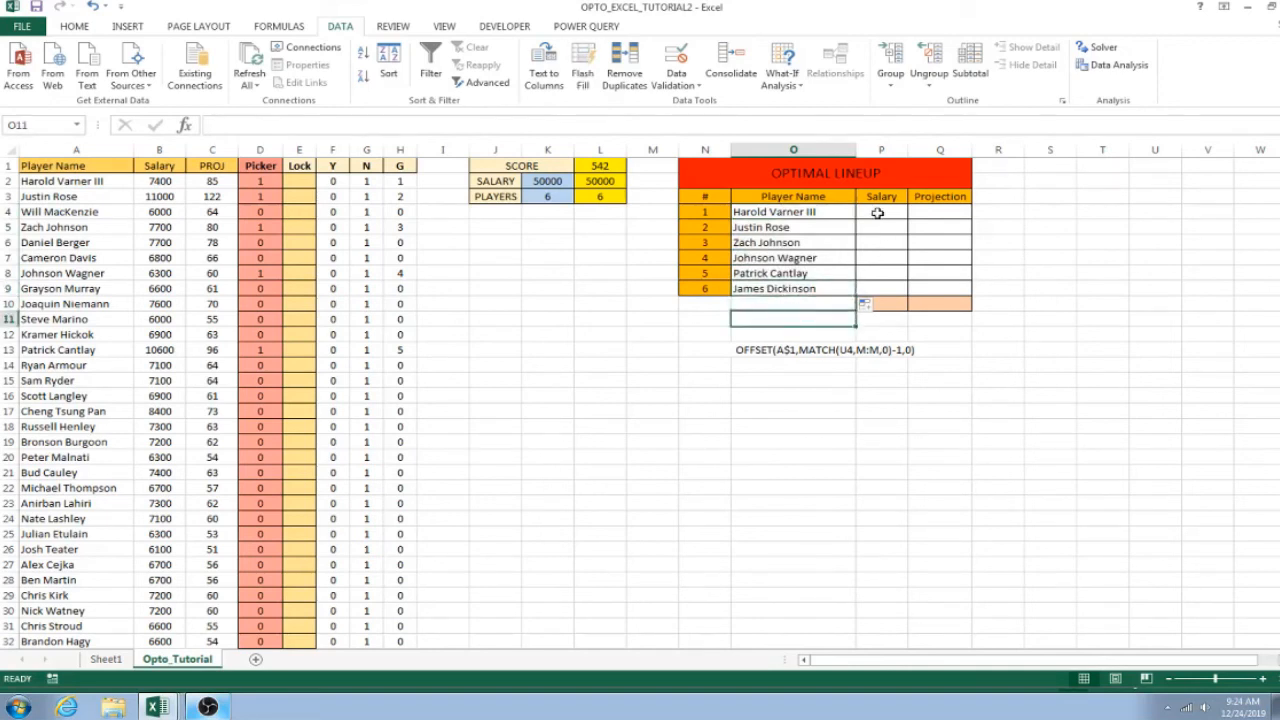
{"action": "left_click_drag", "start_coordinate": [811, 211], "coordinate": [802, 290]}
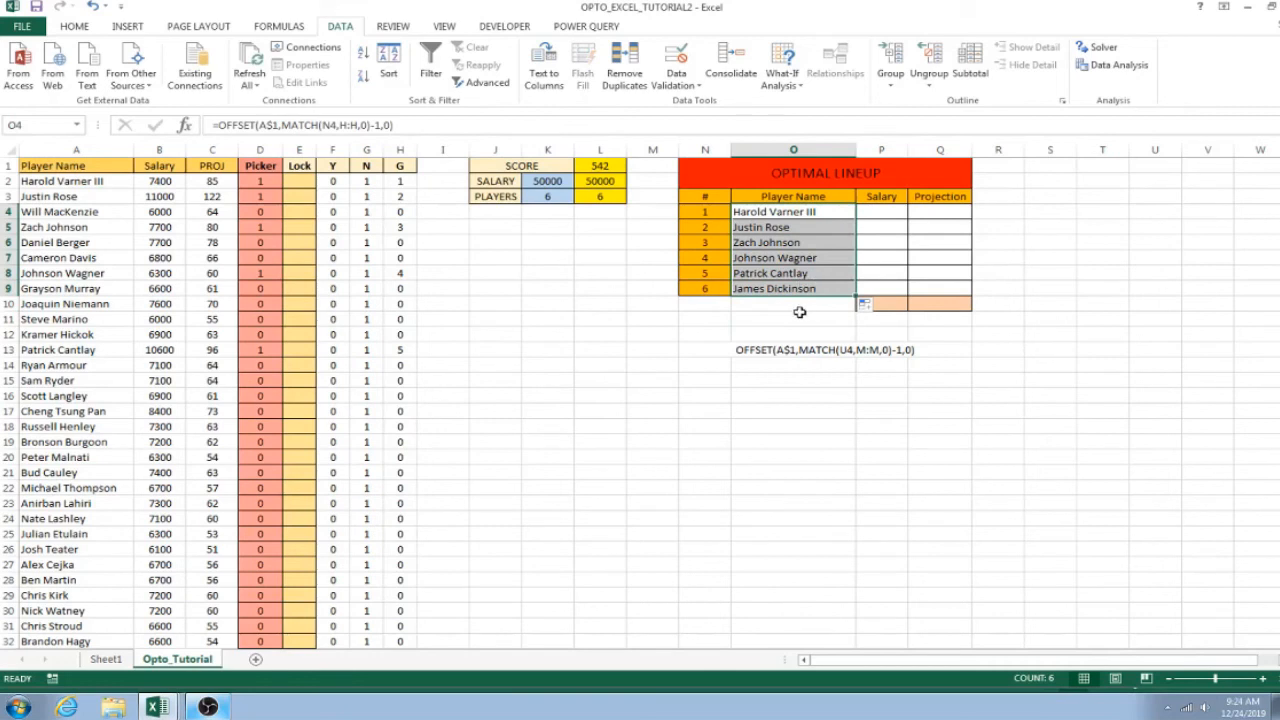
{"action": "left_click", "coordinate": [800, 317]}
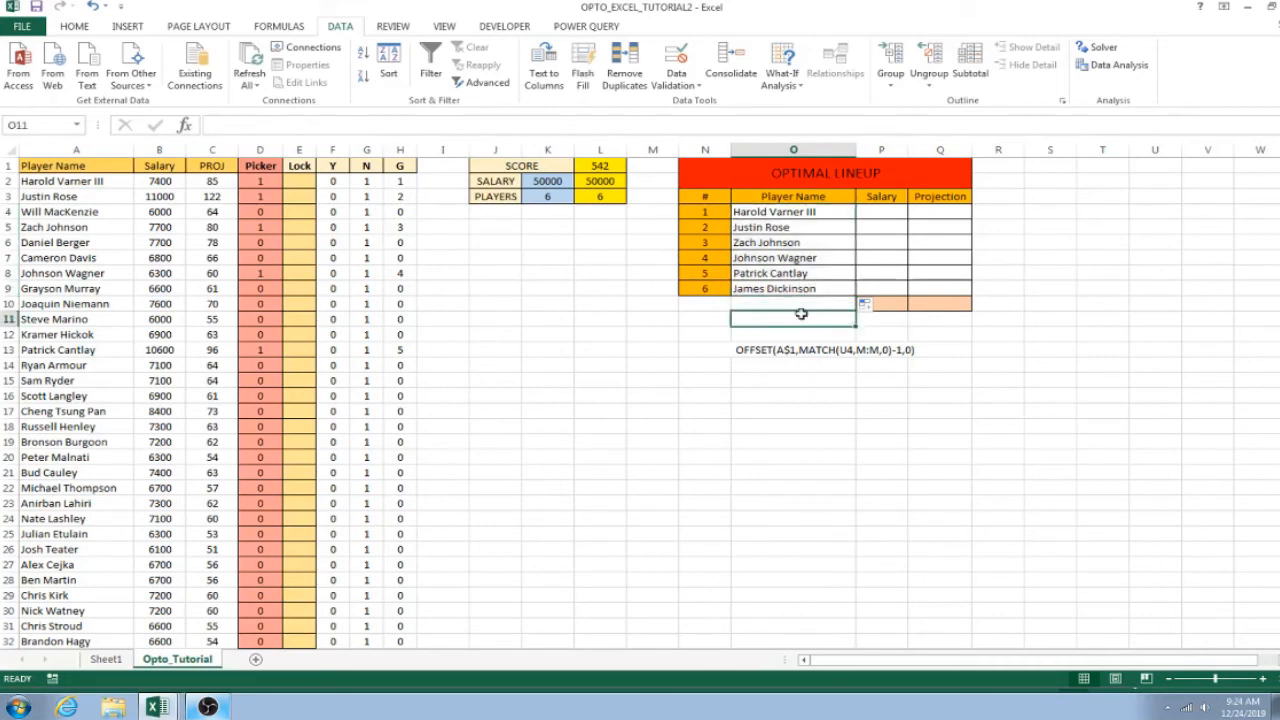
{"action": "left_click", "coordinate": [875, 218]}
{"action": "left_click_drag", "start_coordinate": [875, 218], "coordinate": [900, 288]}
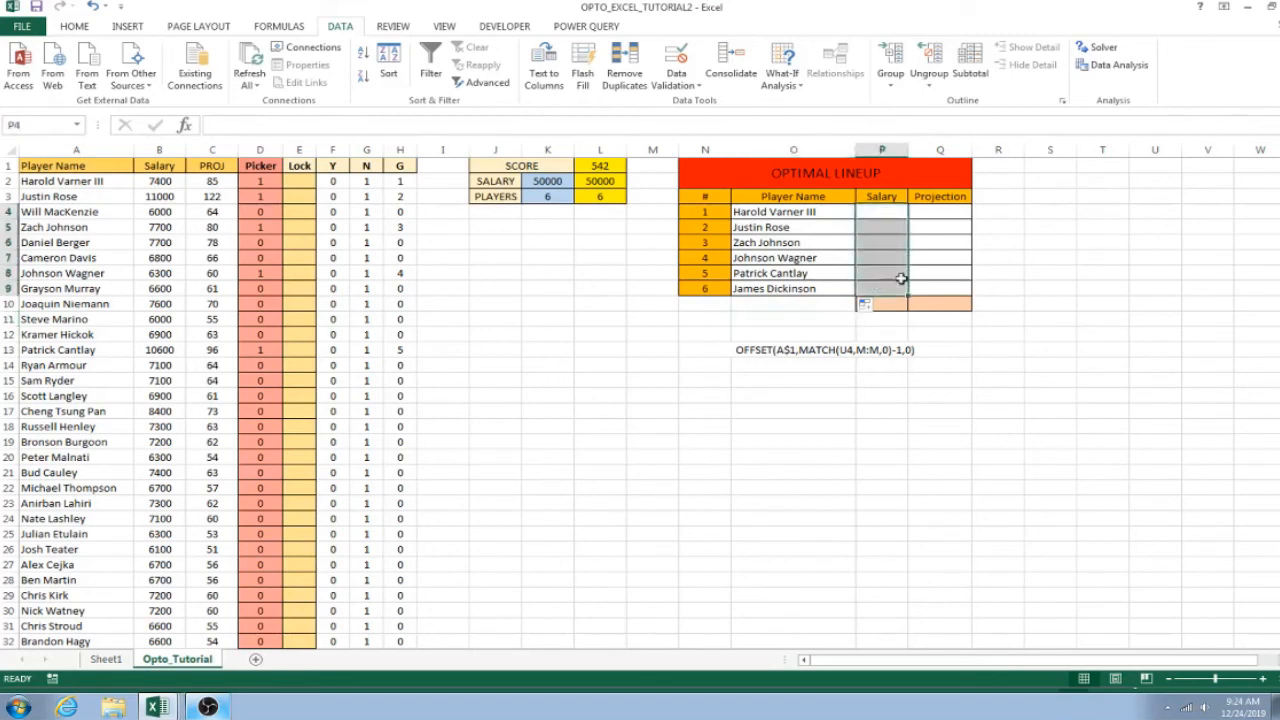
{"action": "left_click_drag", "start_coordinate": [934, 209], "coordinate": [932, 289]}
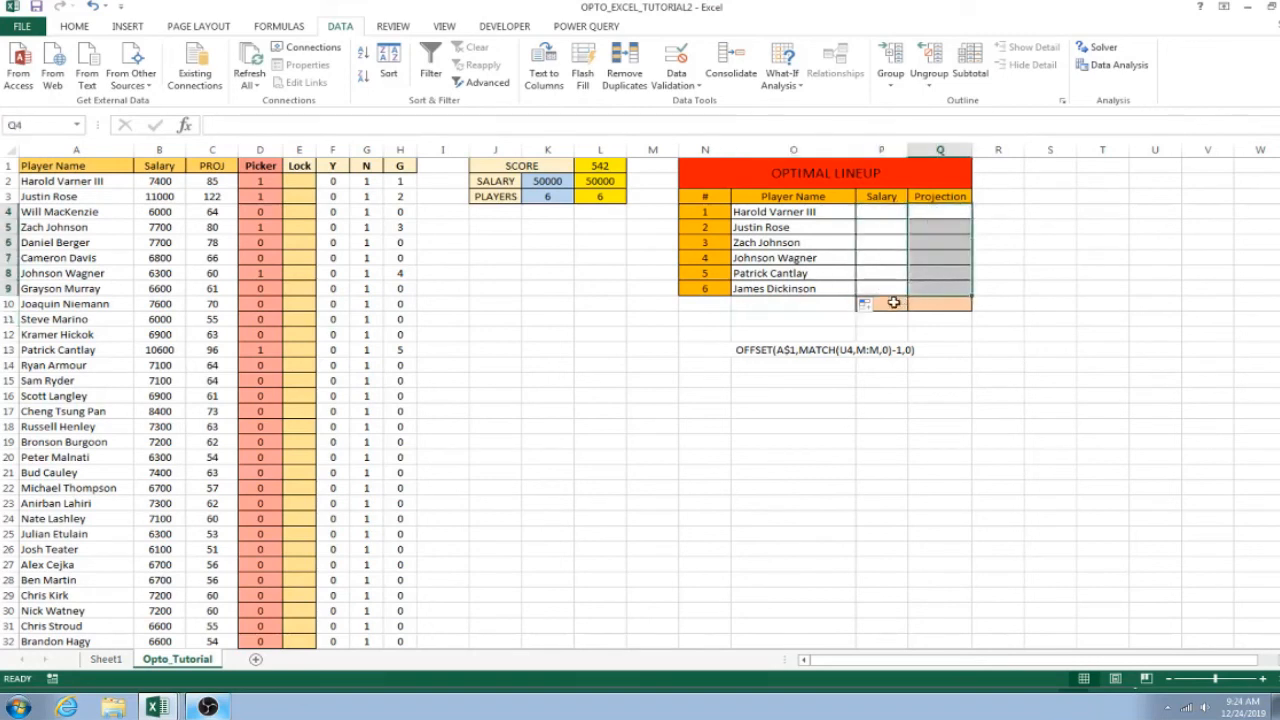
{"action": "left_click", "coordinate": [930, 304]}
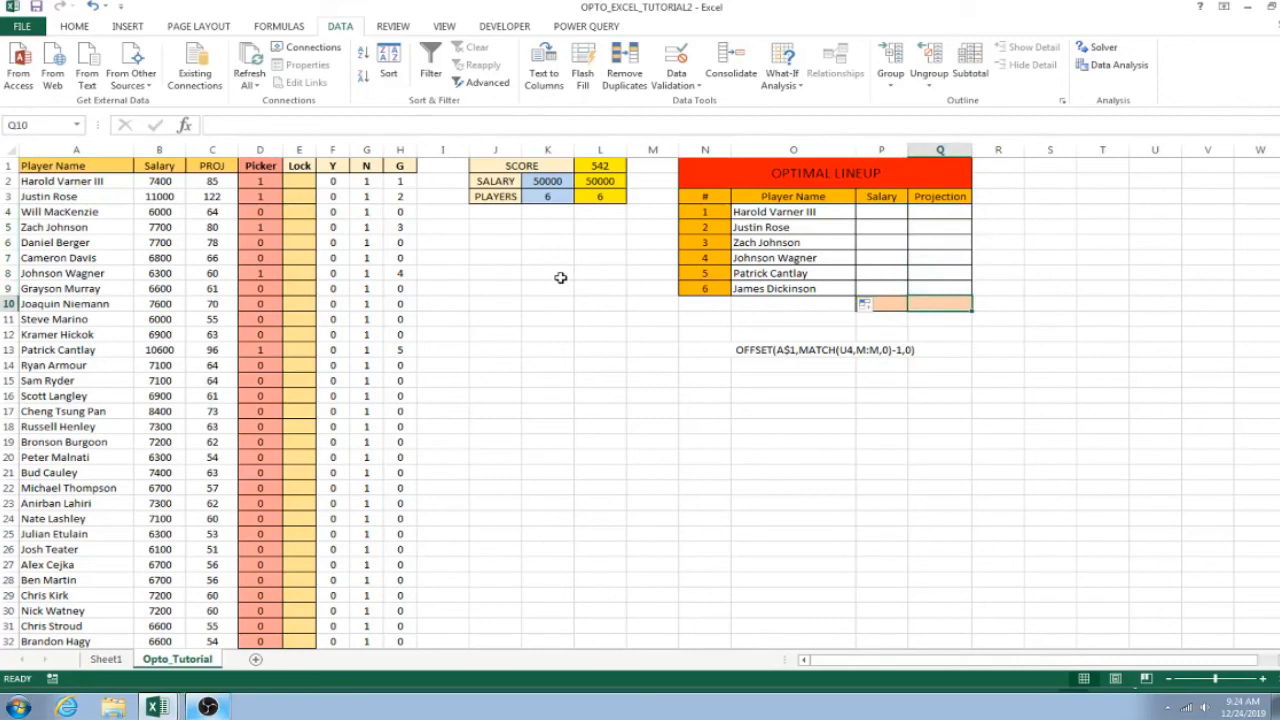
{"action": "left_click_drag", "start_coordinate": [500, 242], "coordinate": [563, 257]}
{"action": "left_click_drag", "start_coordinate": [489, 290], "coordinate": [540, 304]}
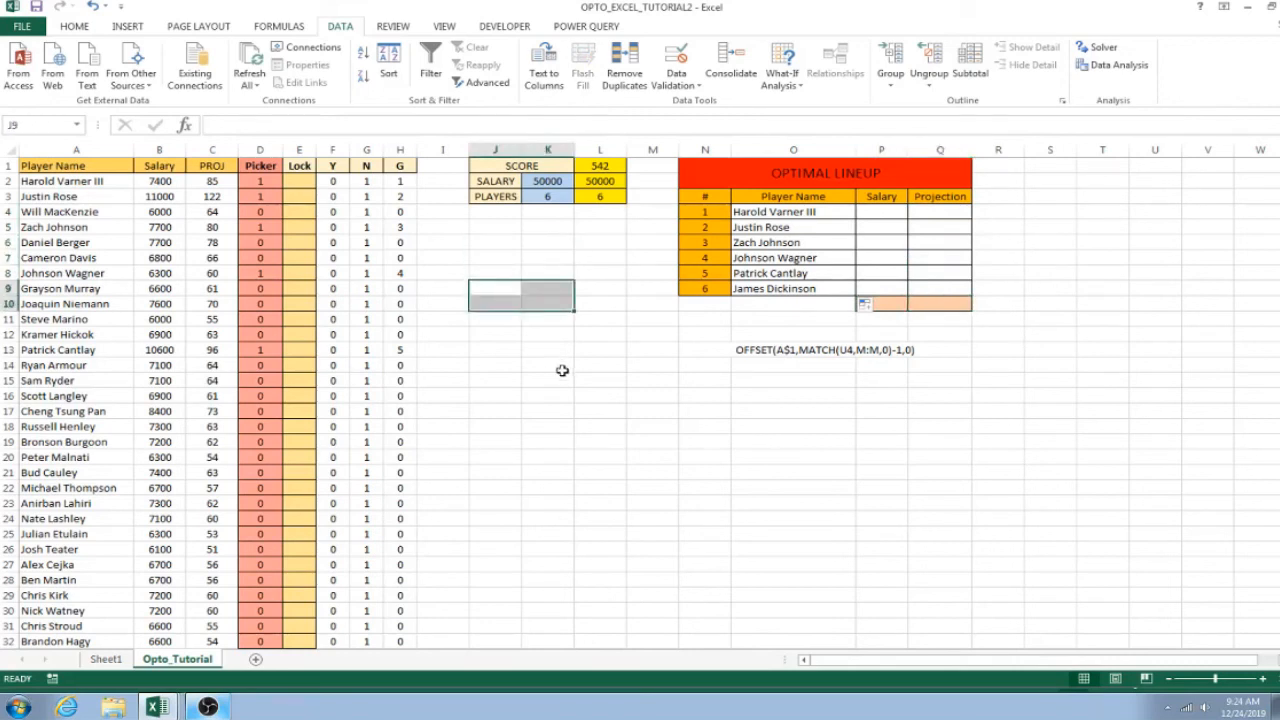